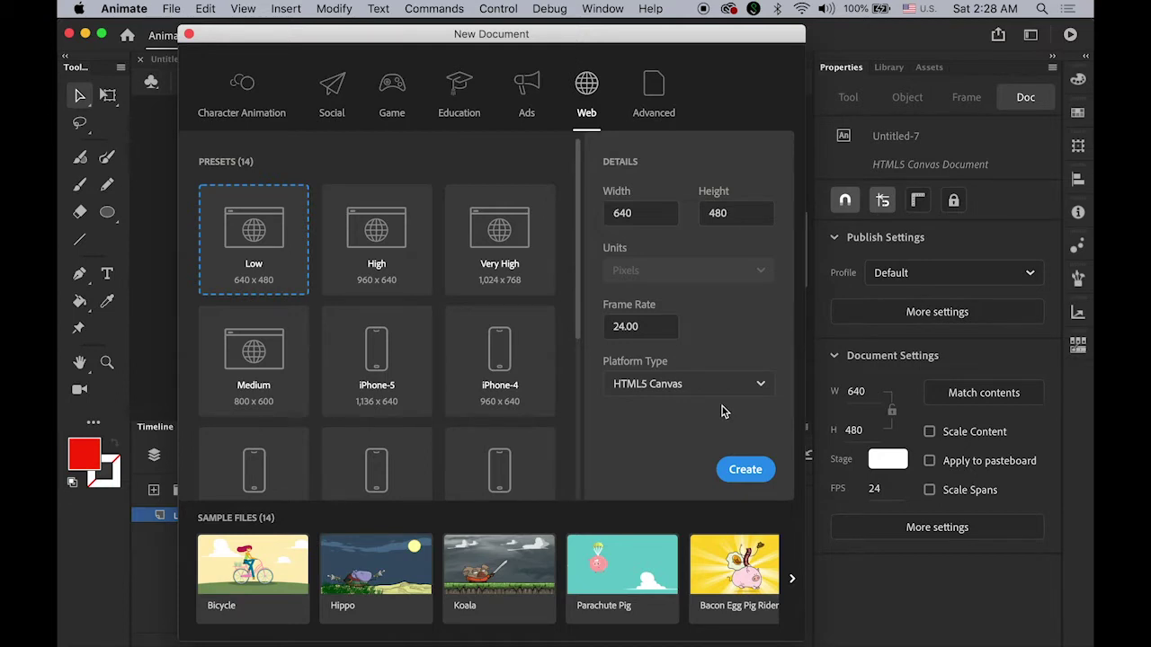
Create the new 640 × 480 HTML5 Canvas document, Untitled-8
left_click(747, 482)
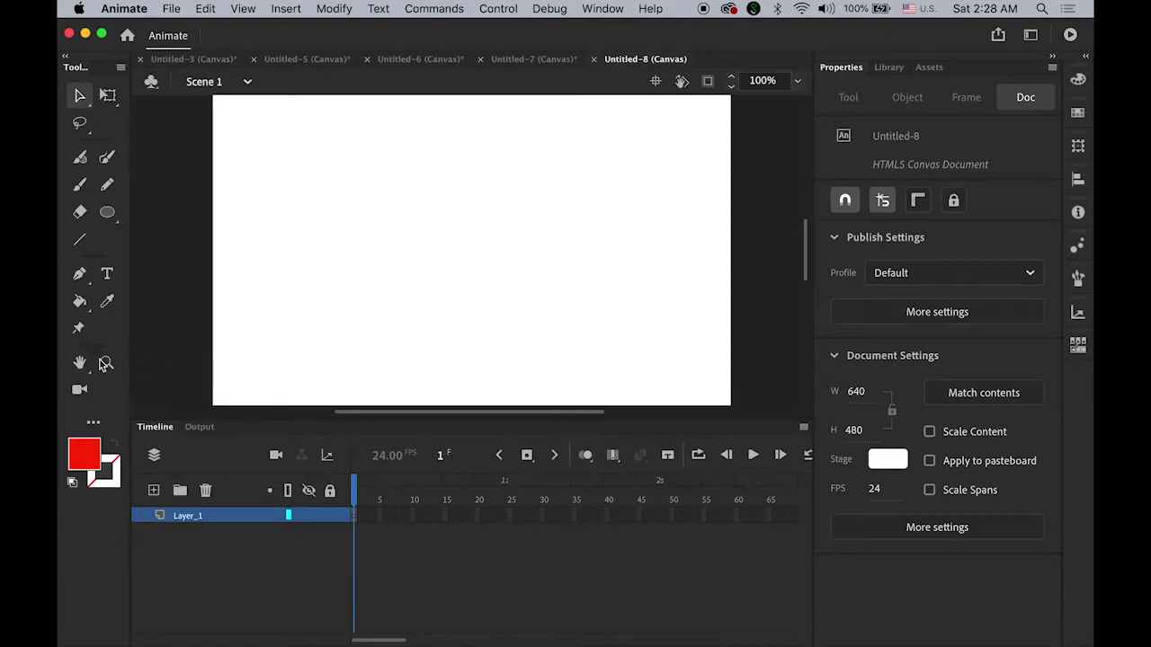
Fit the stage in view, then draw a tall red rectangle and nudge it slightly right
double_click(79, 363)
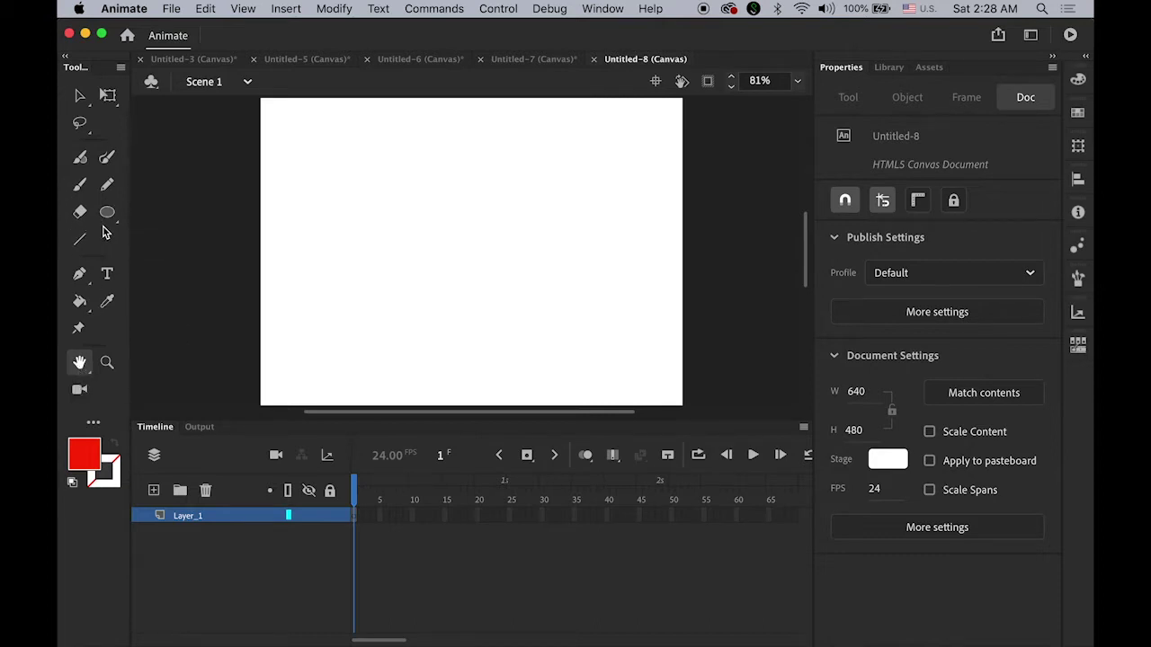
left_click_drag(107, 212, 160, 212)
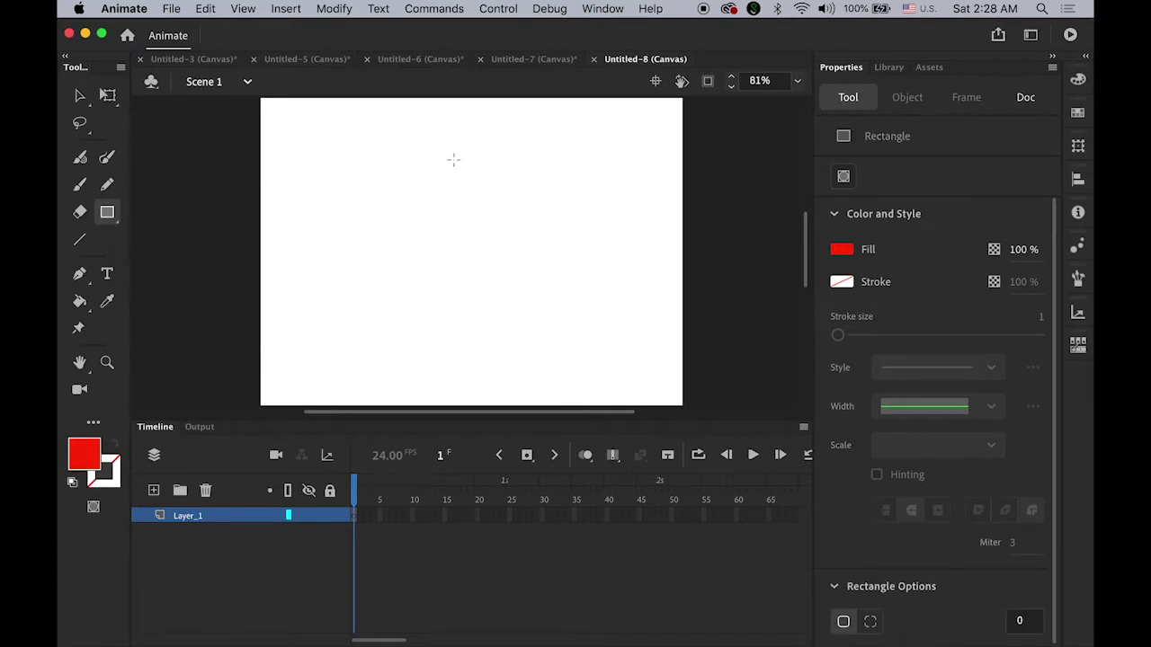
left_click_drag(421, 157, 502, 333)
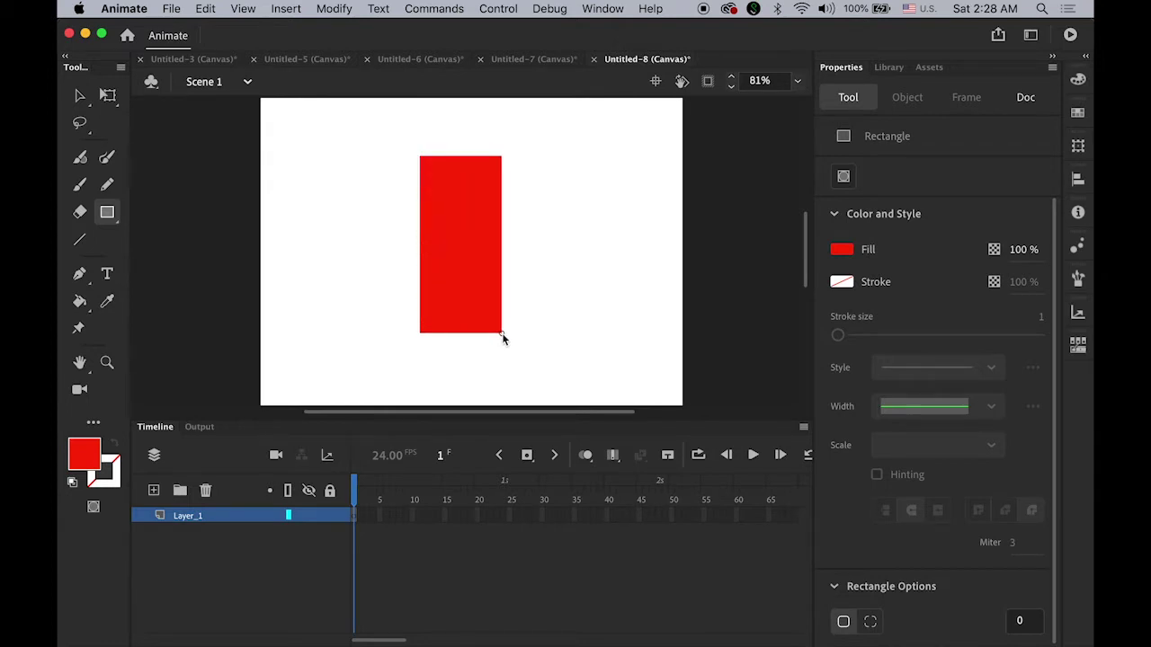
left_click(80, 95)
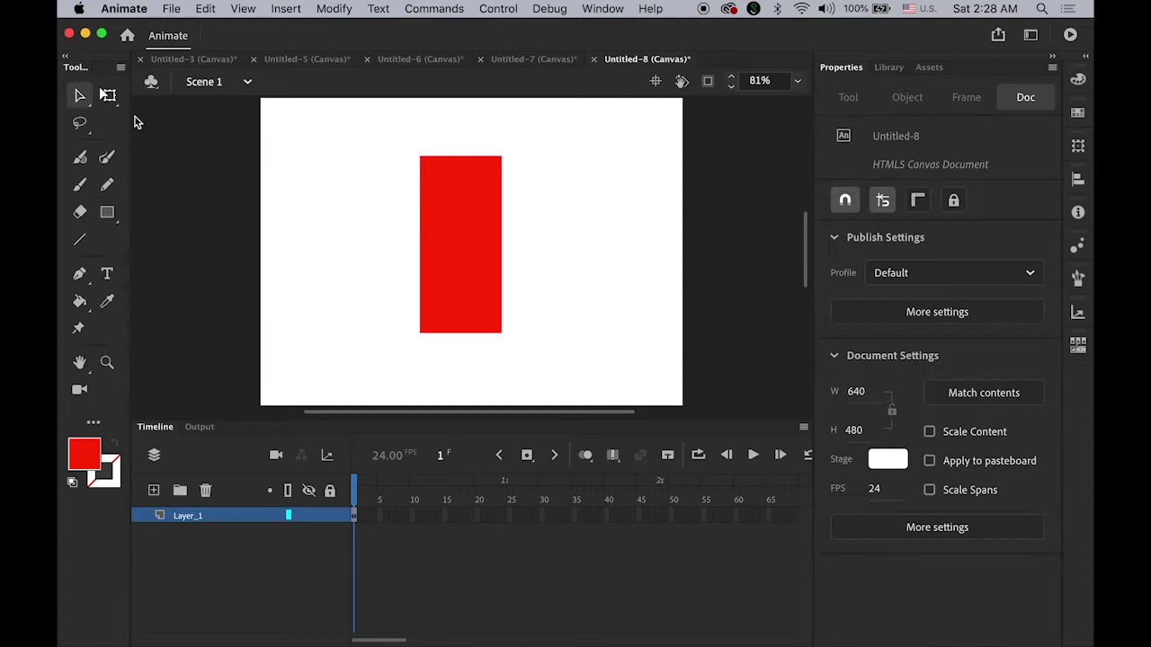
left_click(464, 234)
left_click_drag(473, 243, 480, 252)
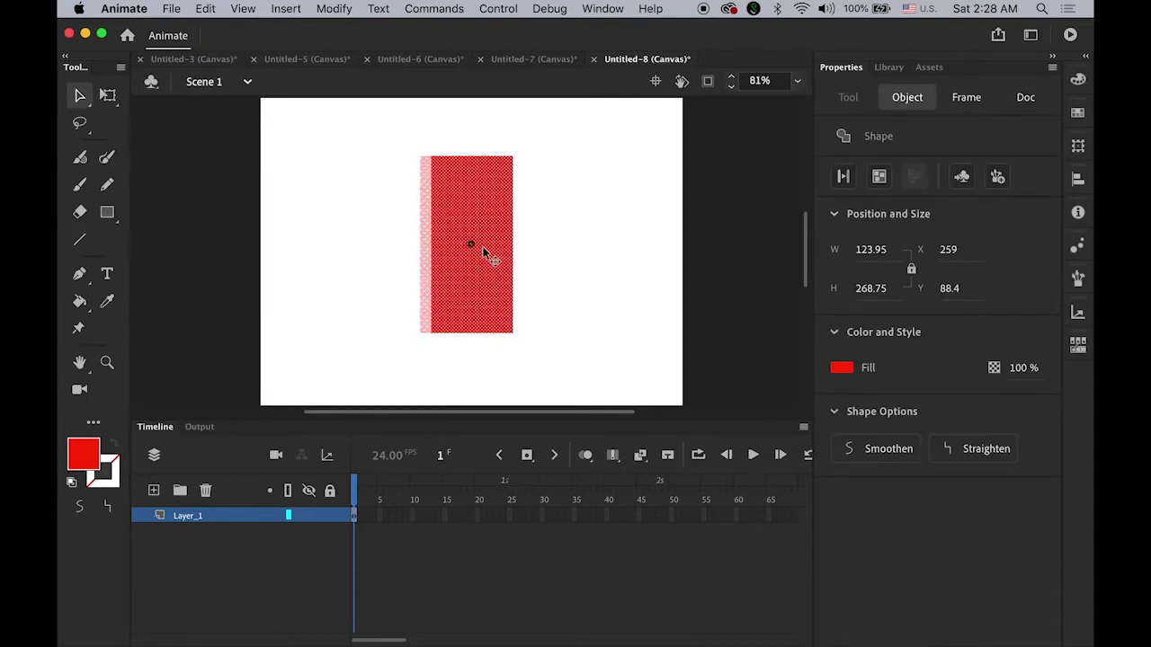
left_click(558, 261)
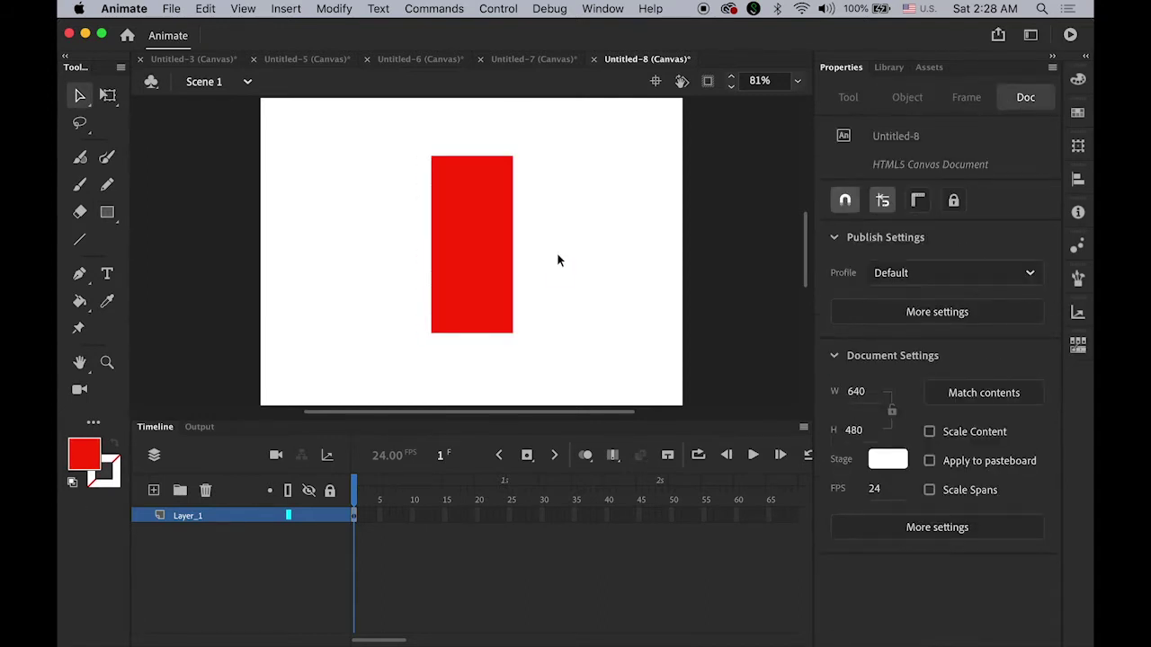
Add a keyframe at frame 24 and rotate its rectangle 90° to lie horizontally
left_click(503, 518)
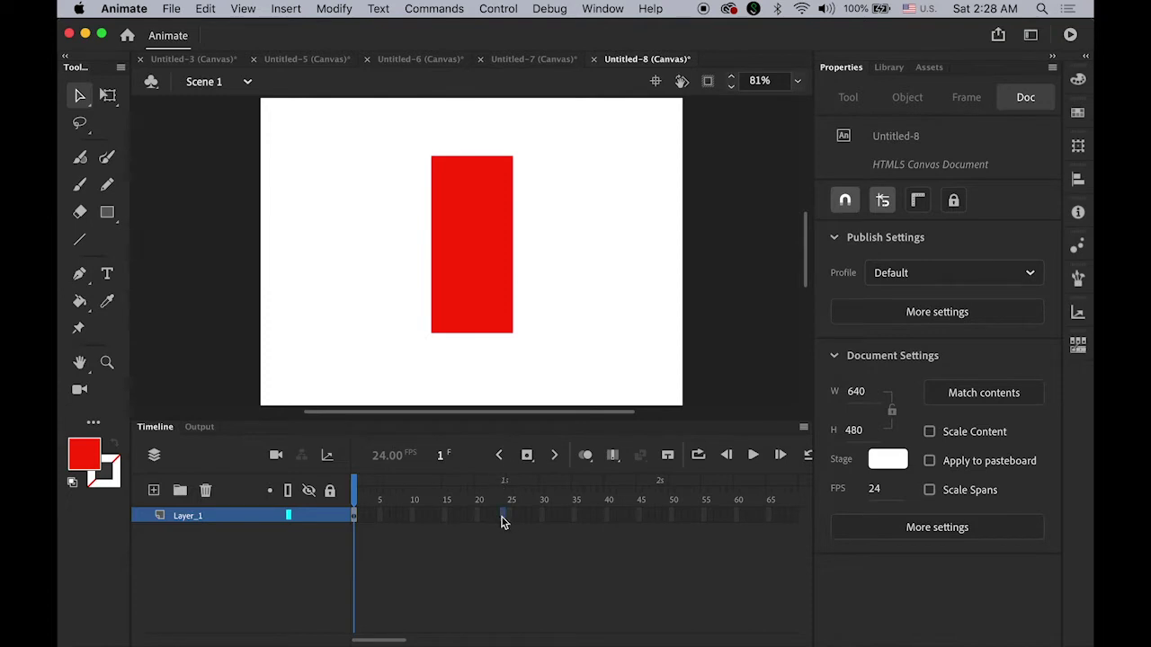
left_click(528, 456)
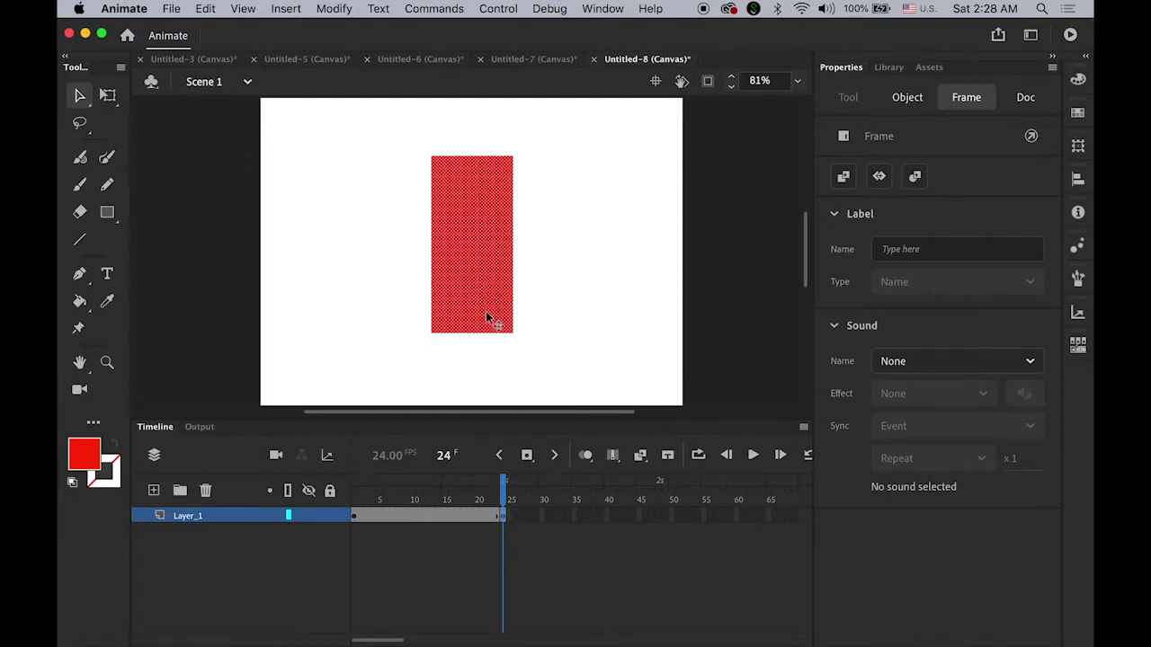
left_click(107, 96)
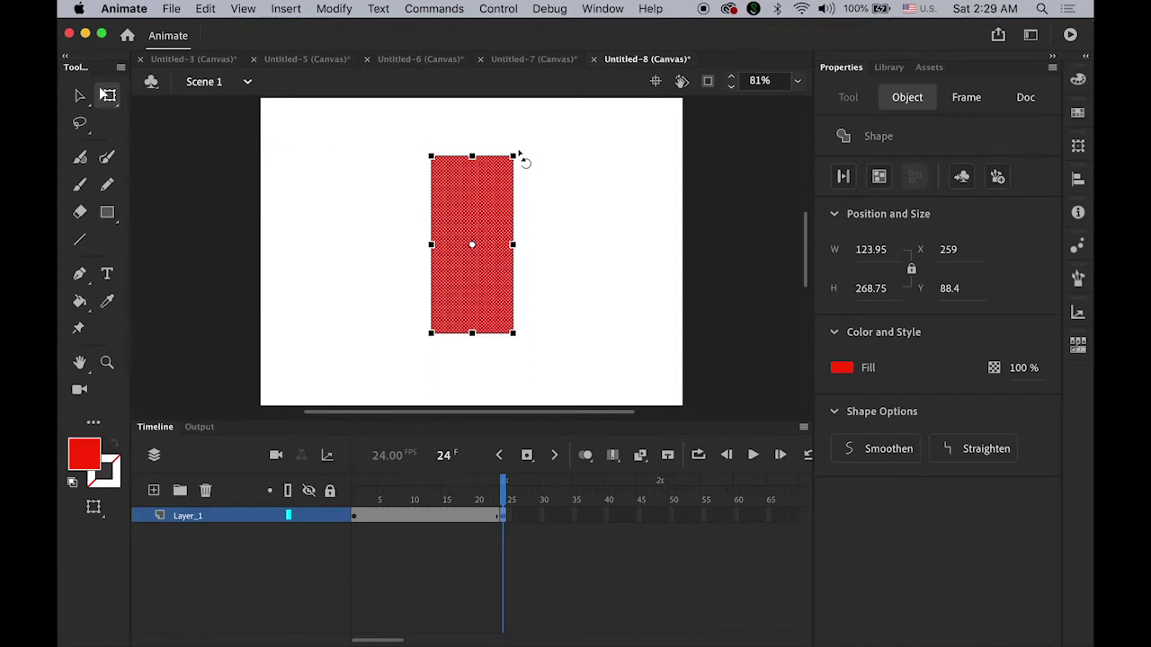
left_click_drag(520, 158, 396, 216)
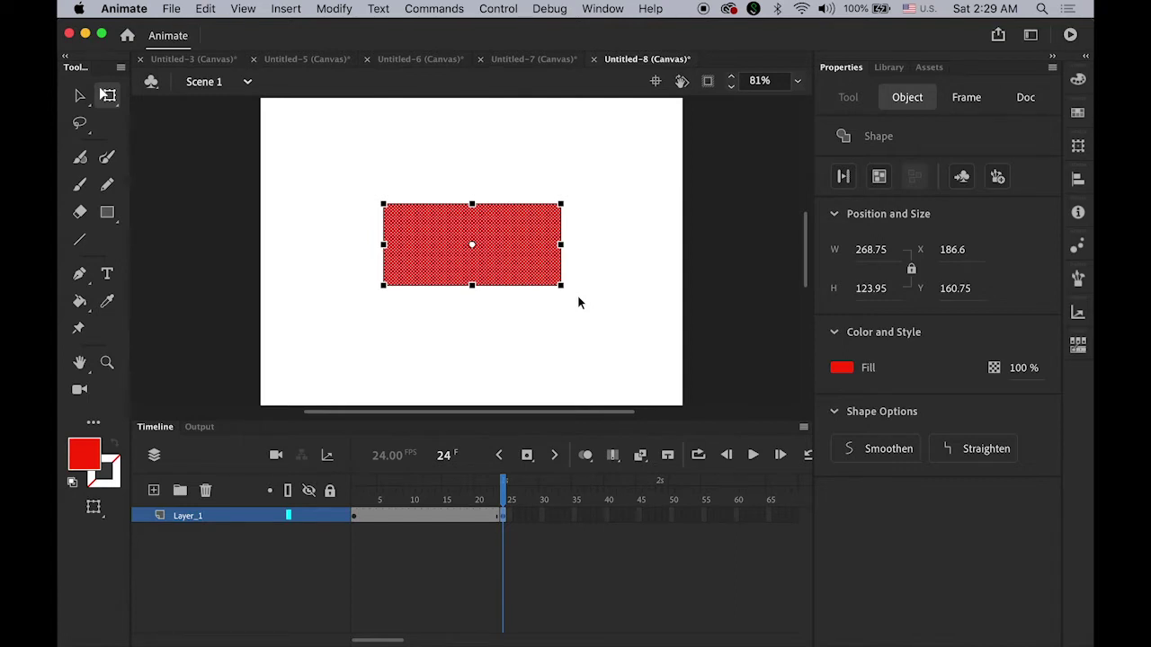
left_click_drag(503, 500, 444, 501)
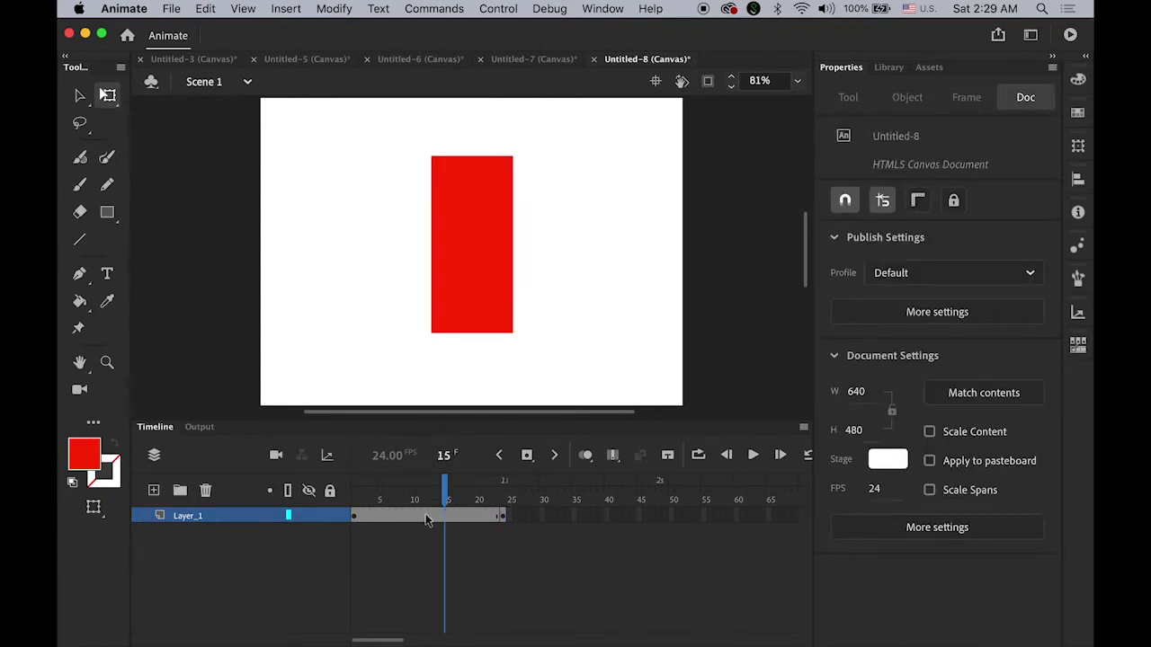
left_click(426, 518)
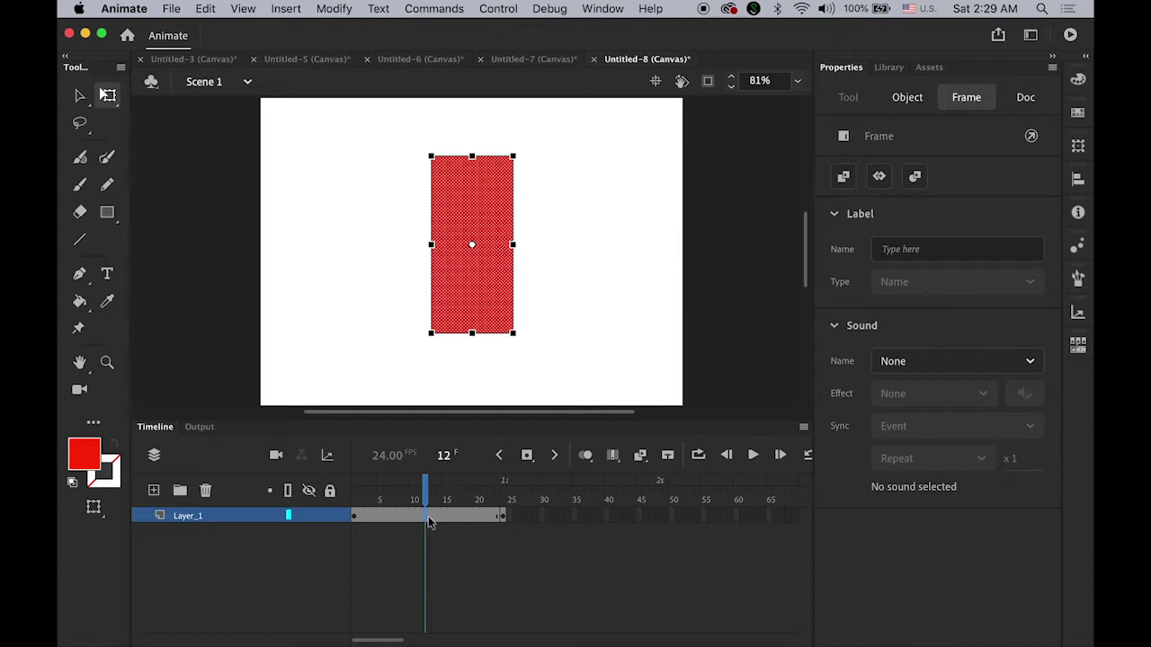
Create a shape tween across frames 1–24 and scrub to preview the morph
right_click(425, 513)
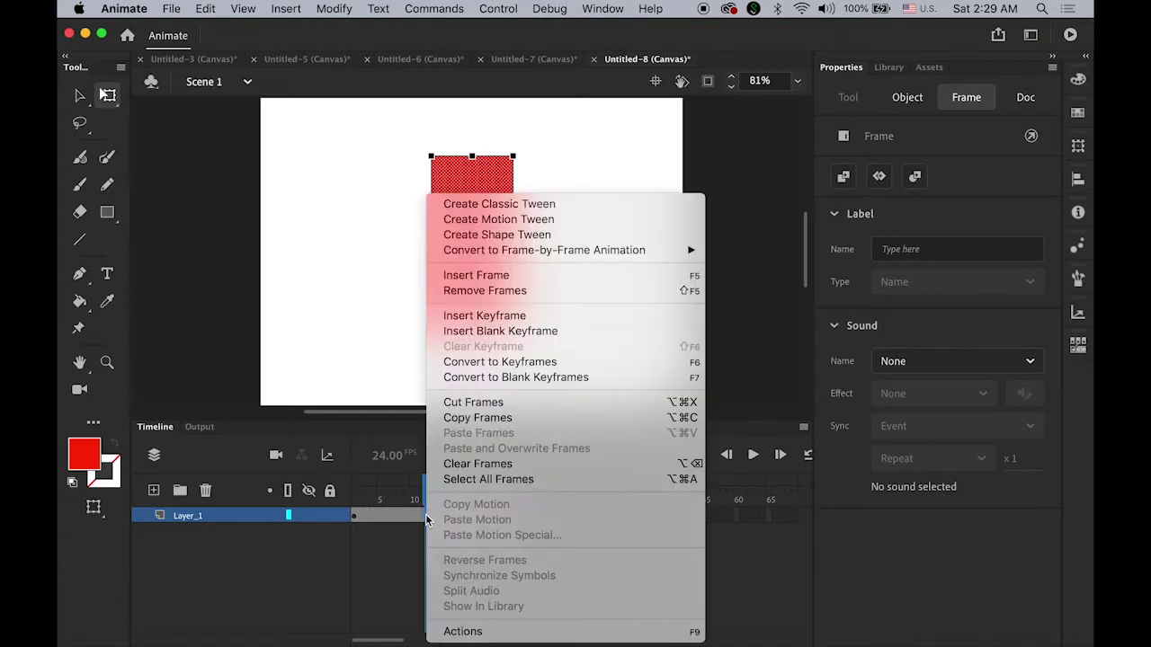
left_click(543, 236)
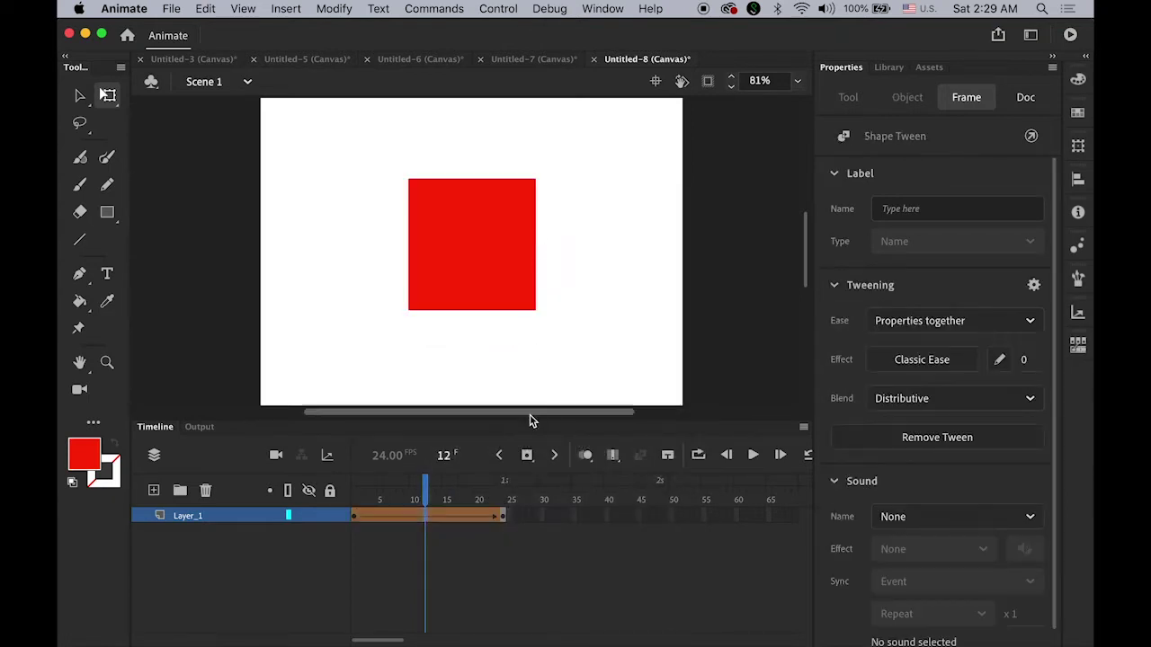
left_click_drag(426, 496, 511, 499)
left_click(172, 167)
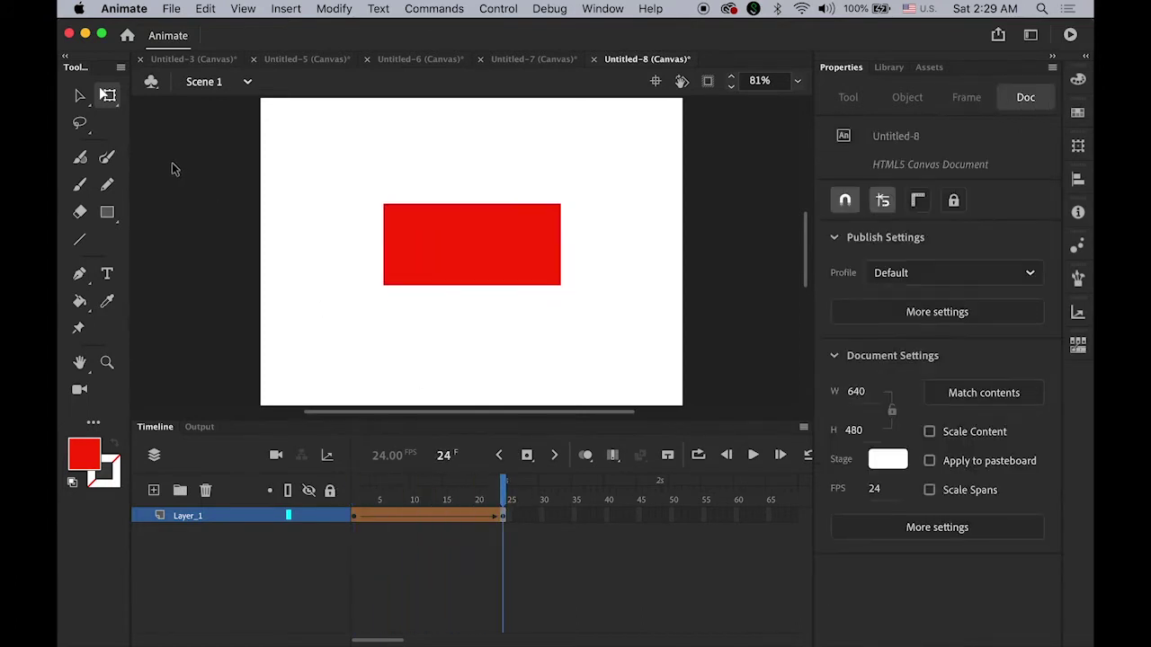
left_click(79, 95)
left_click(504, 517)
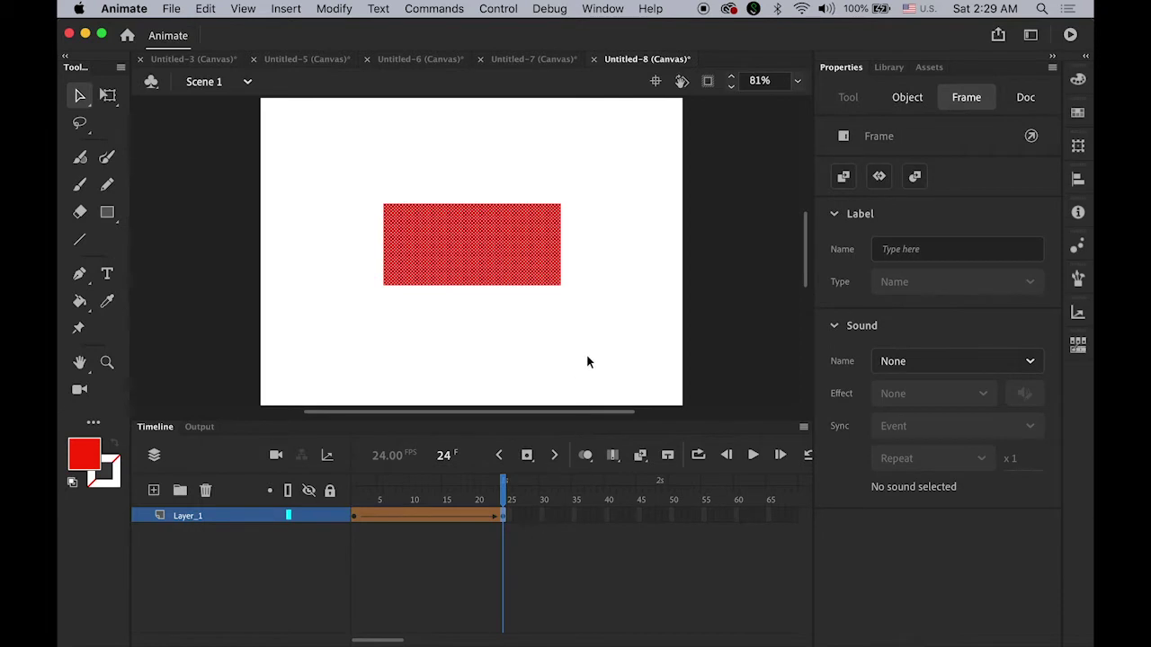
left_click(476, 185)
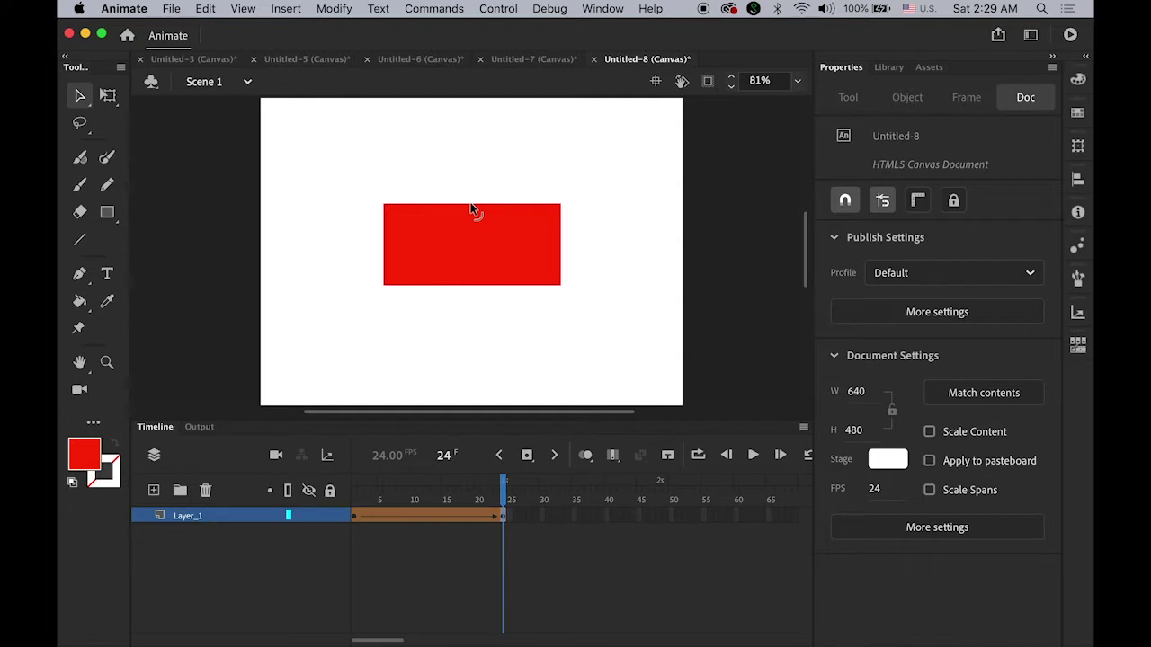
Curve frame 24's top and bottom edges inward, bow its sides outward, then preview
left_click_drag(471, 207, 471, 219)
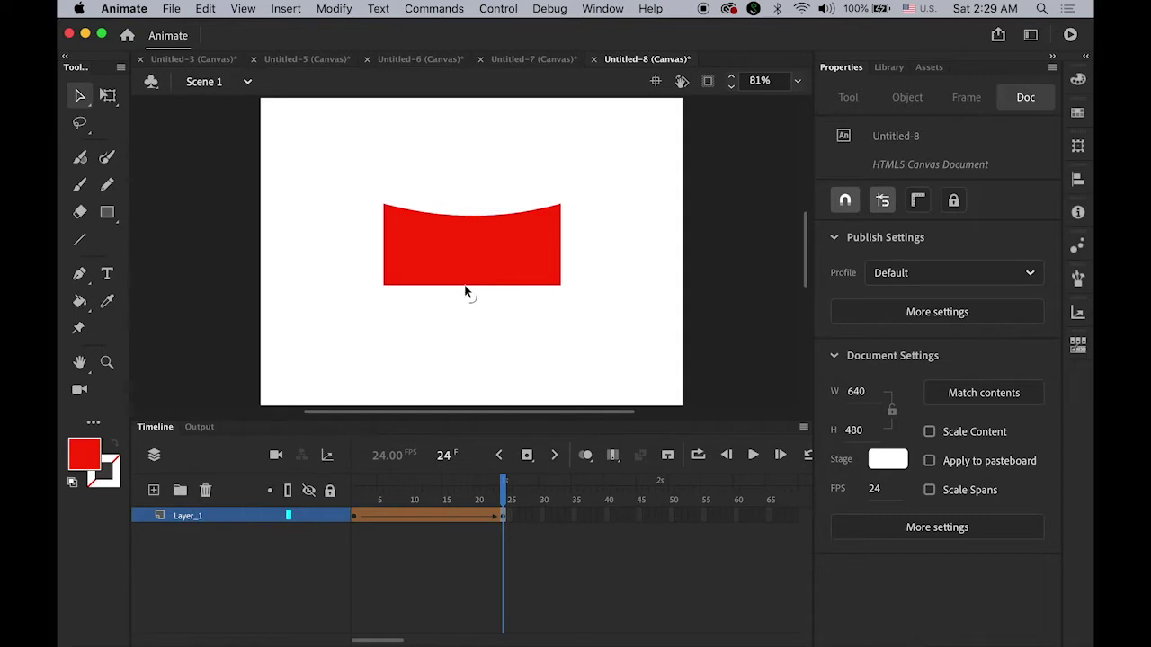
left_click_drag(469, 290, 468, 283)
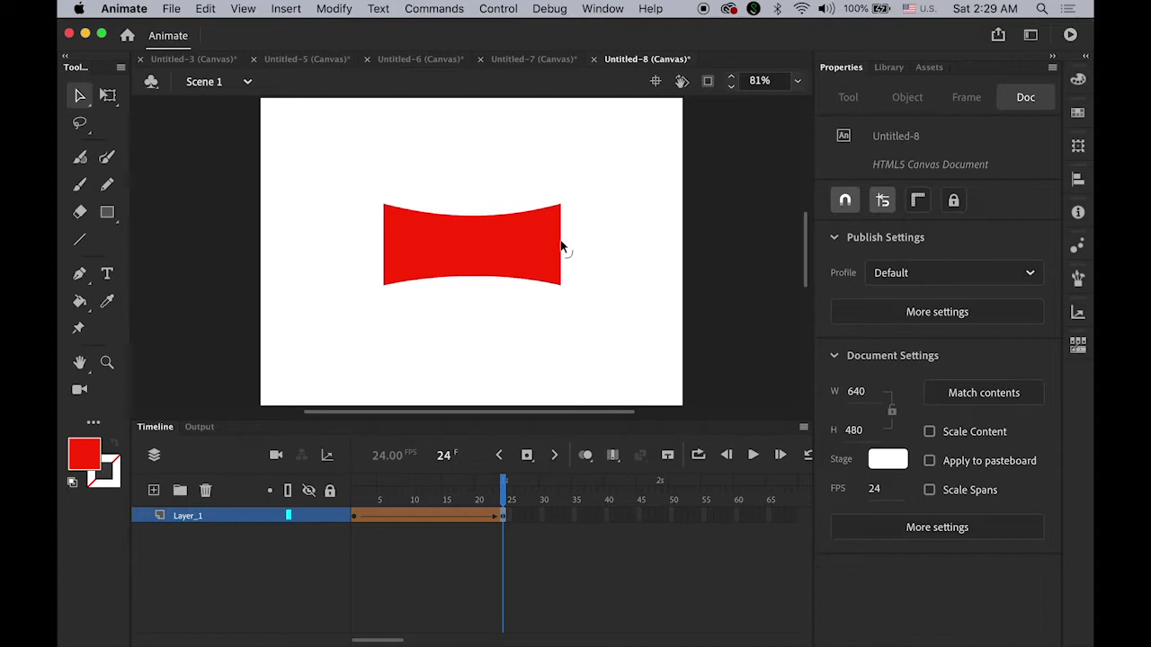
left_click_drag(560, 245, 566, 246)
left_click_drag(385, 247, 375, 247)
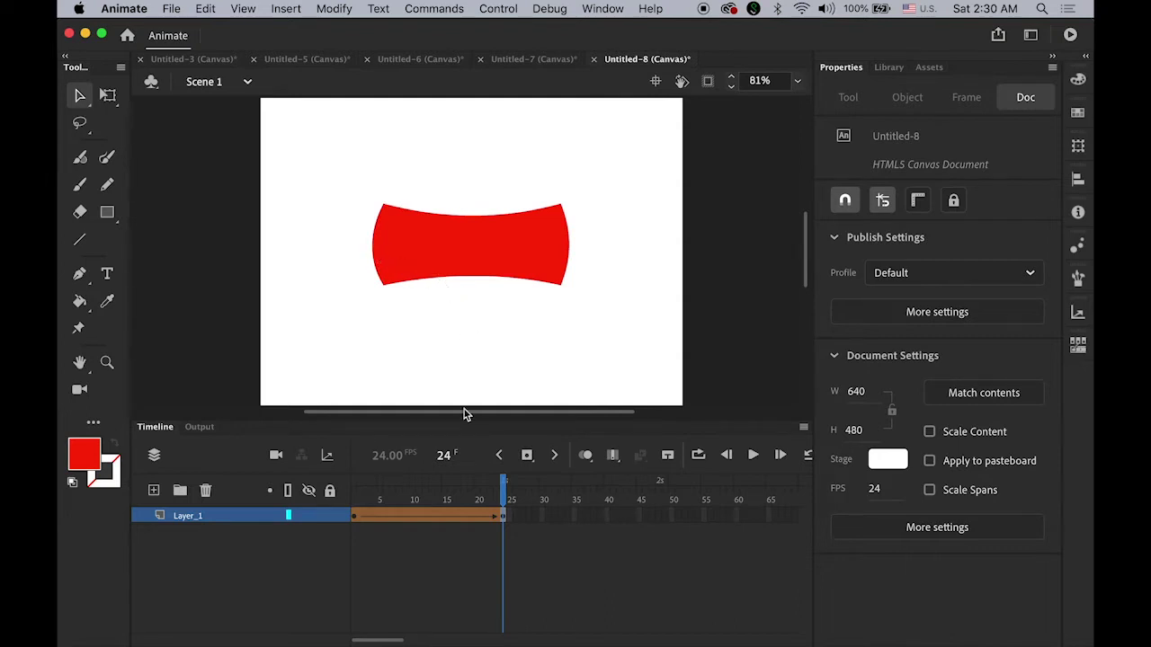
key("Return")
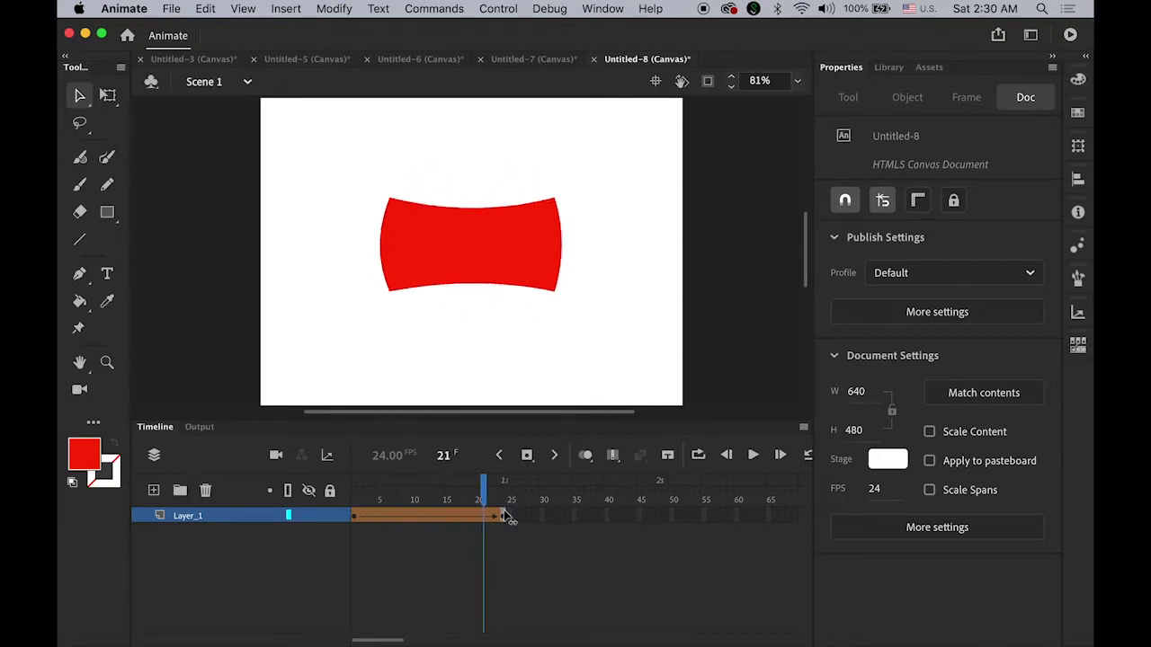
mouse_move(533, 514)
left_mouse_down()
mouse_move(358, 517)
mouse_move(513, 520)
left_mouse_up()
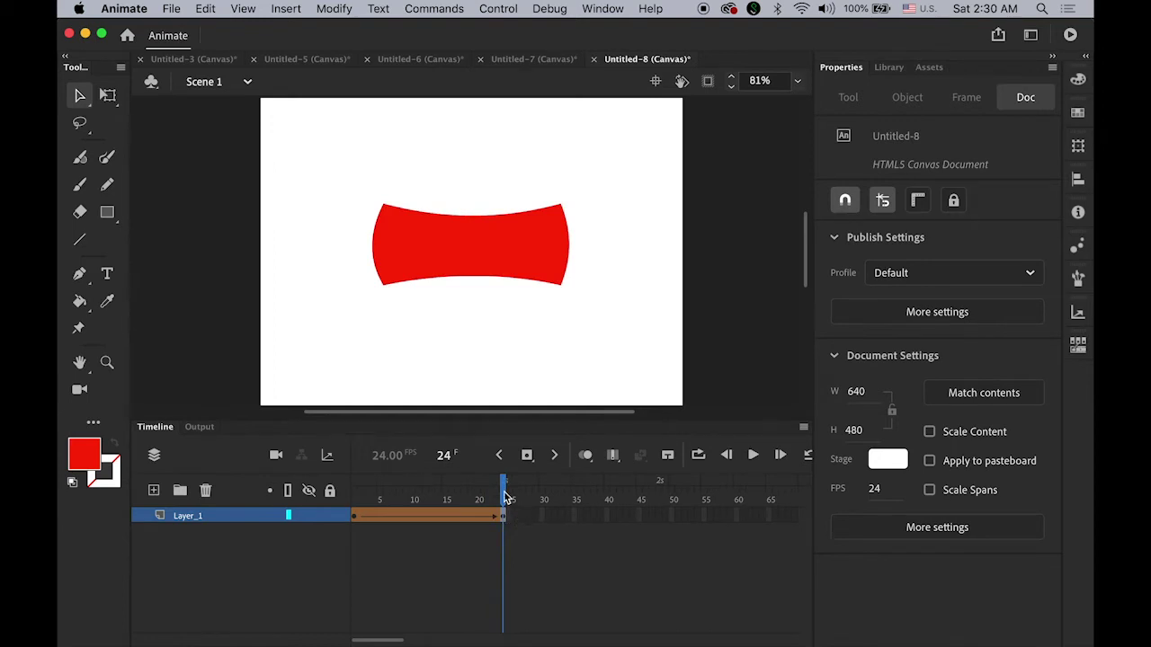
On frame 1, add a first shape hint and place it on the rectangle's top-left corner
left_click_drag(506, 498, 311, 513)
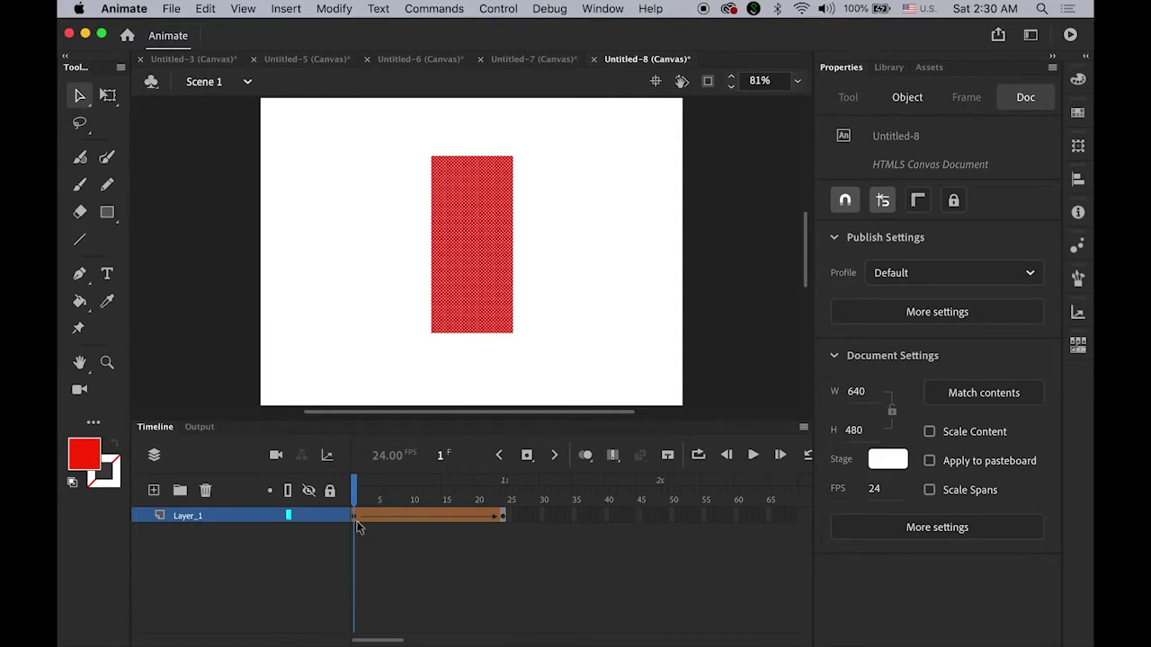
left_click(353, 517)
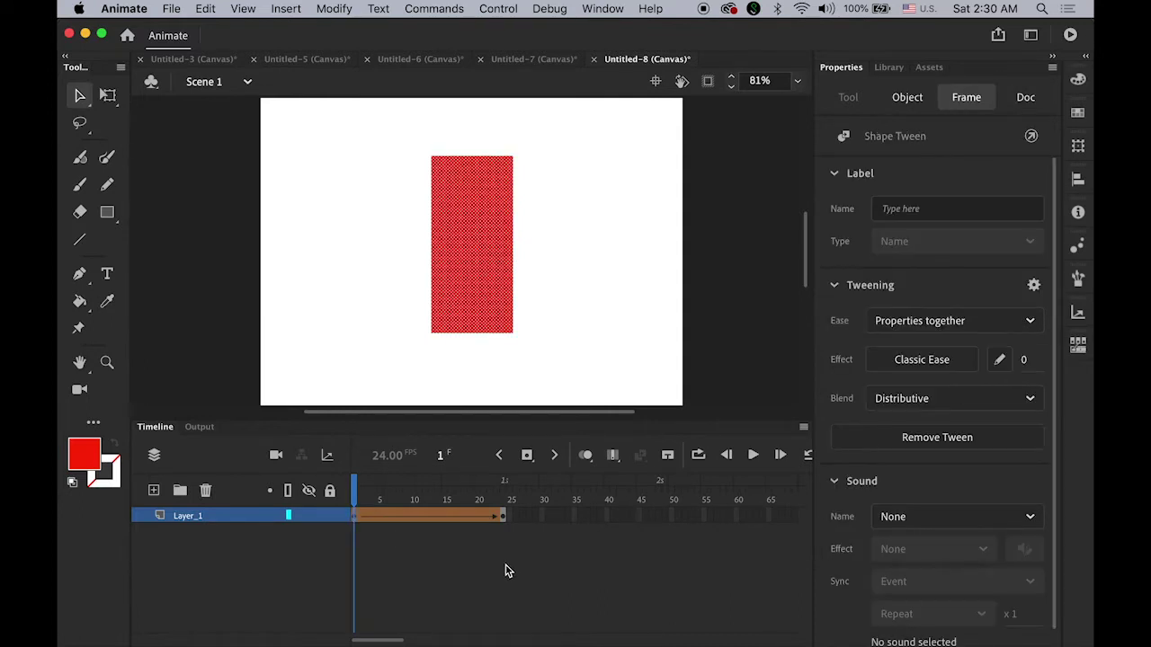
left_click(333, 8)
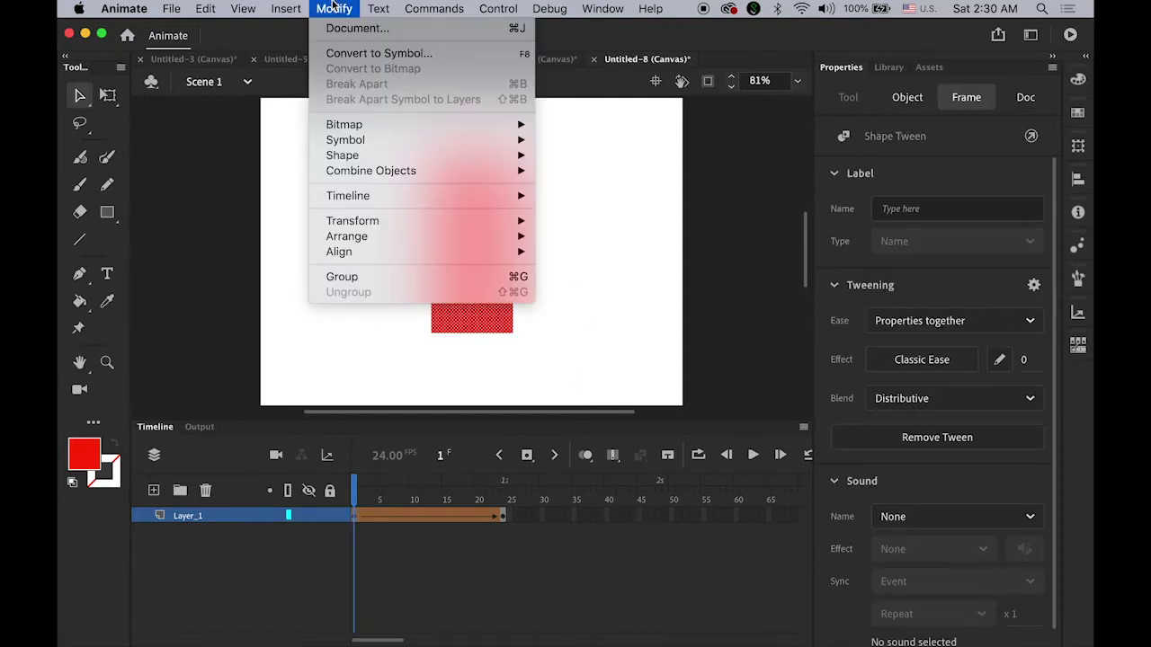
mouse_move(353, 158)
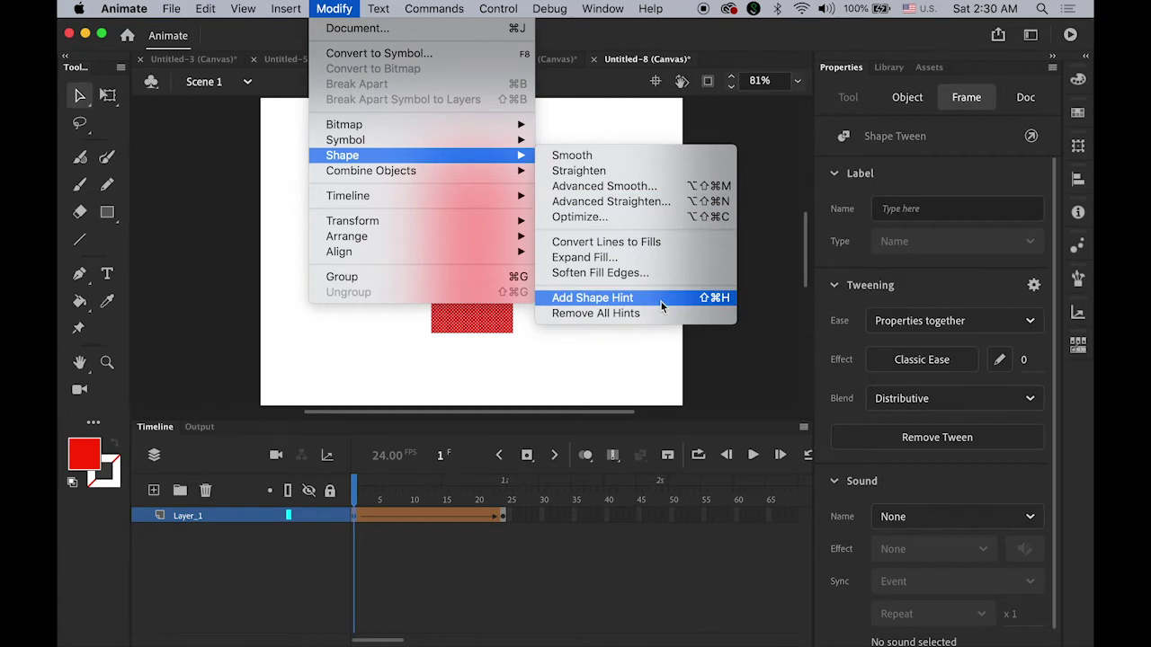
left_click(662, 307)
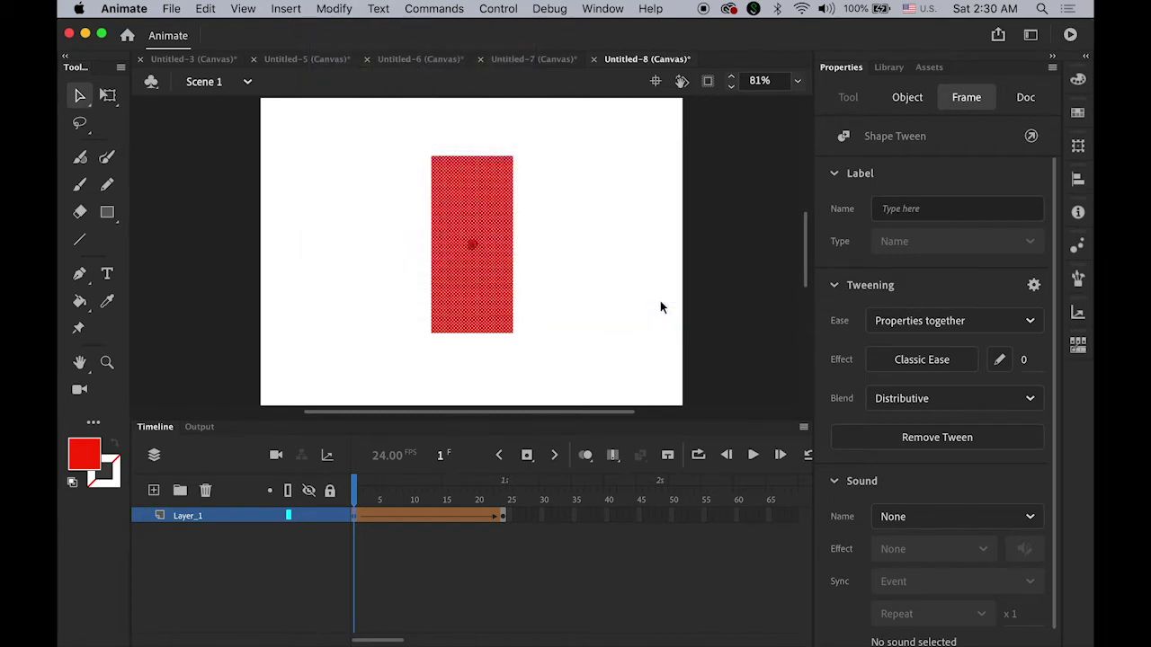
left_click(474, 253)
left_click_drag(473, 247, 439, 169)
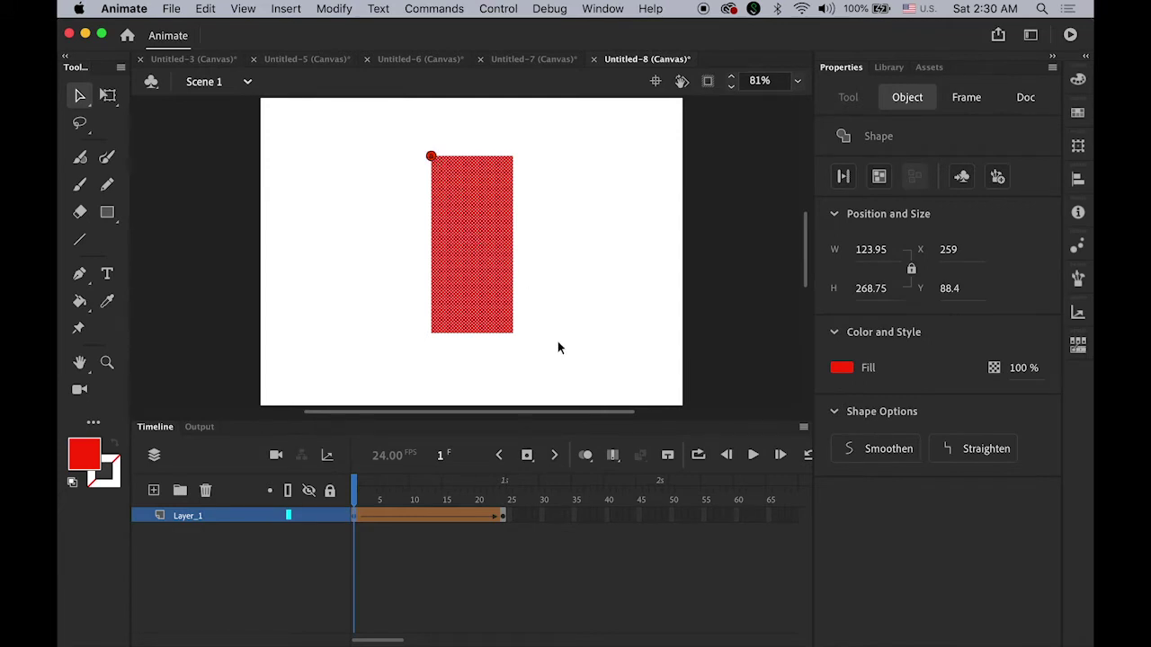
Add three more shape hints at the top-right, bottom-left and bottom-right corners
left_click(348, 9)
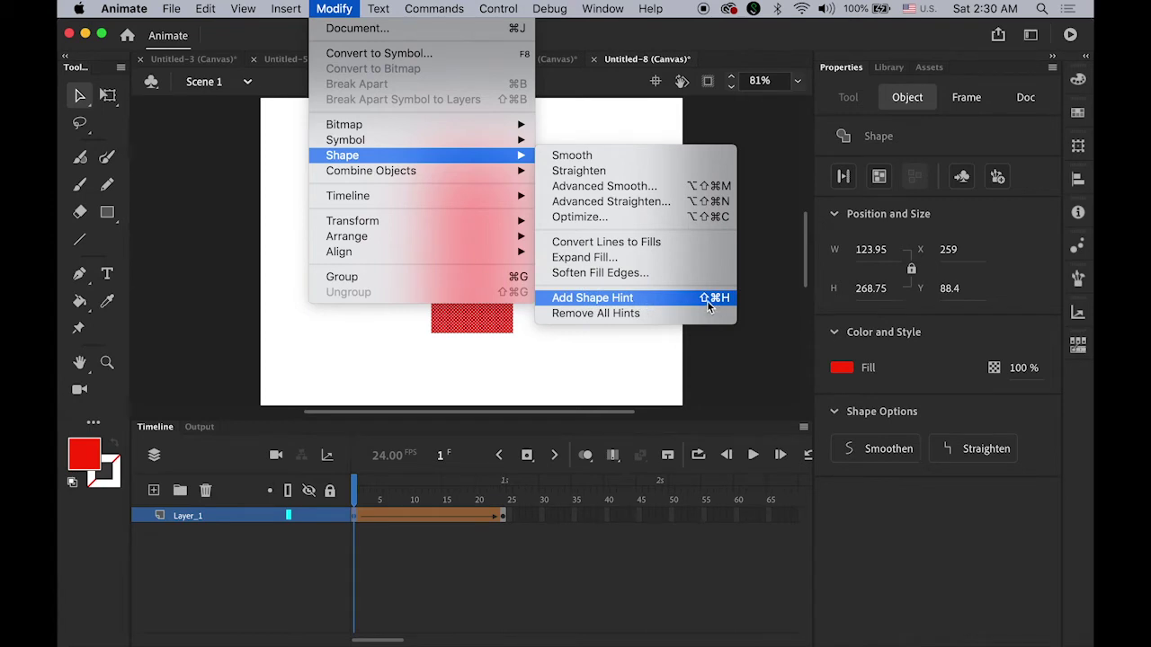
left_click(655, 297)
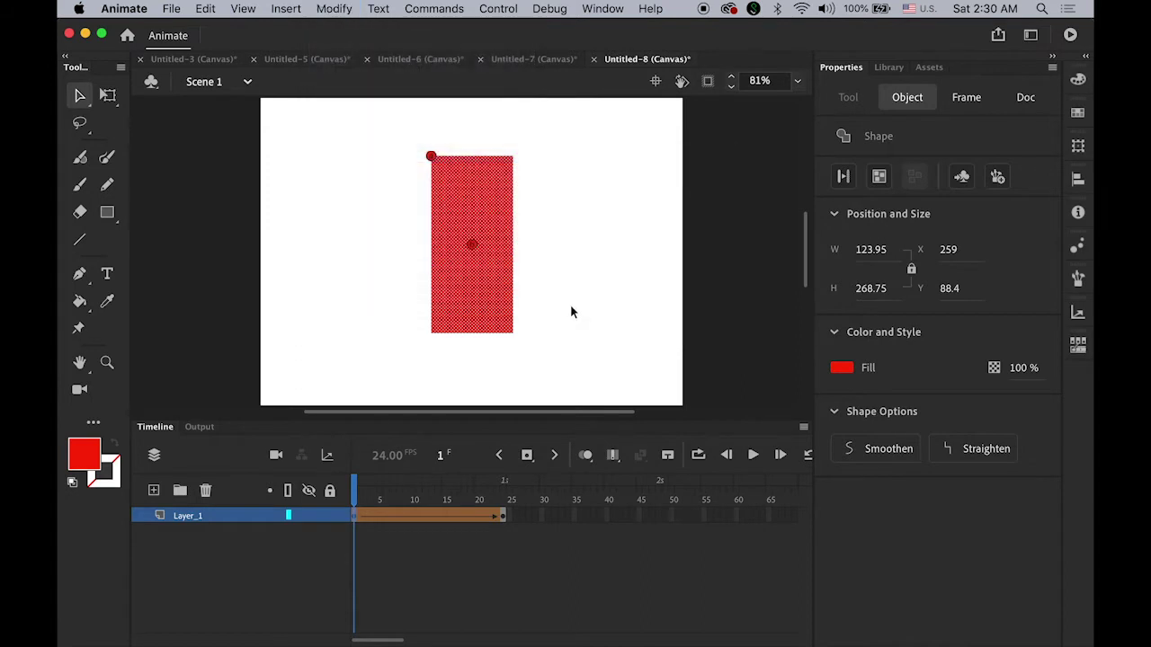
left_click_drag(472, 248, 512, 157)
key("super+shift+h")
left_click_drag(475, 244, 431, 333)
key("super+shift+h")
left_click_drag(472, 243, 512, 333)
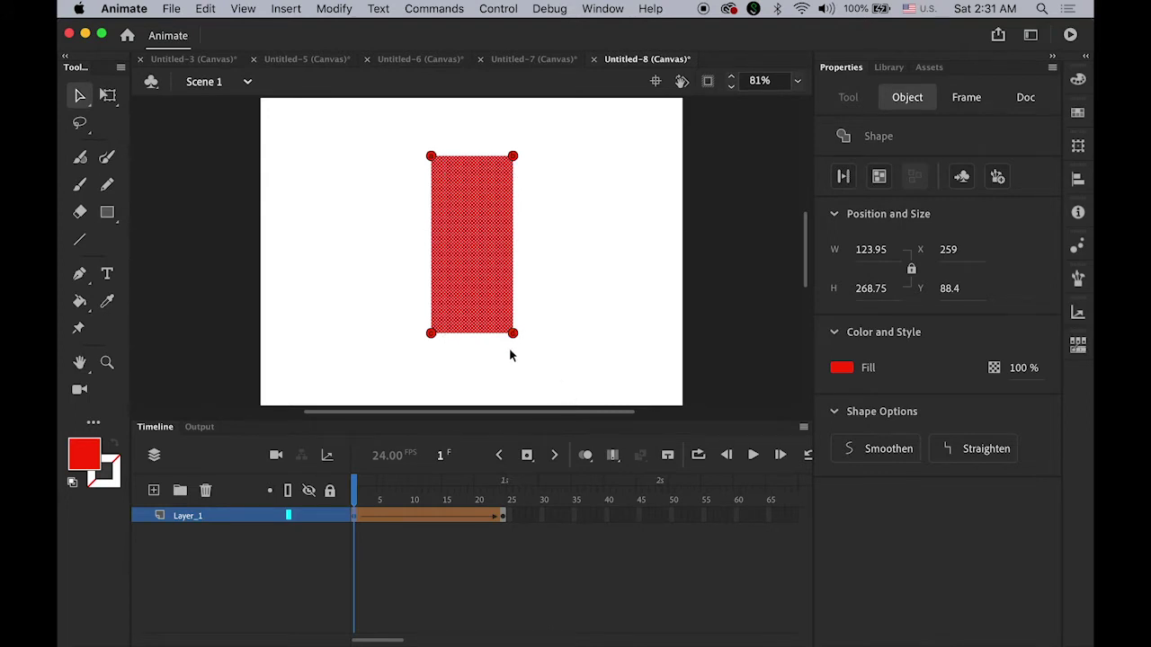
On frame 24, pull a hint off the stack and compare against frame 1's hints
left_click(503, 516)
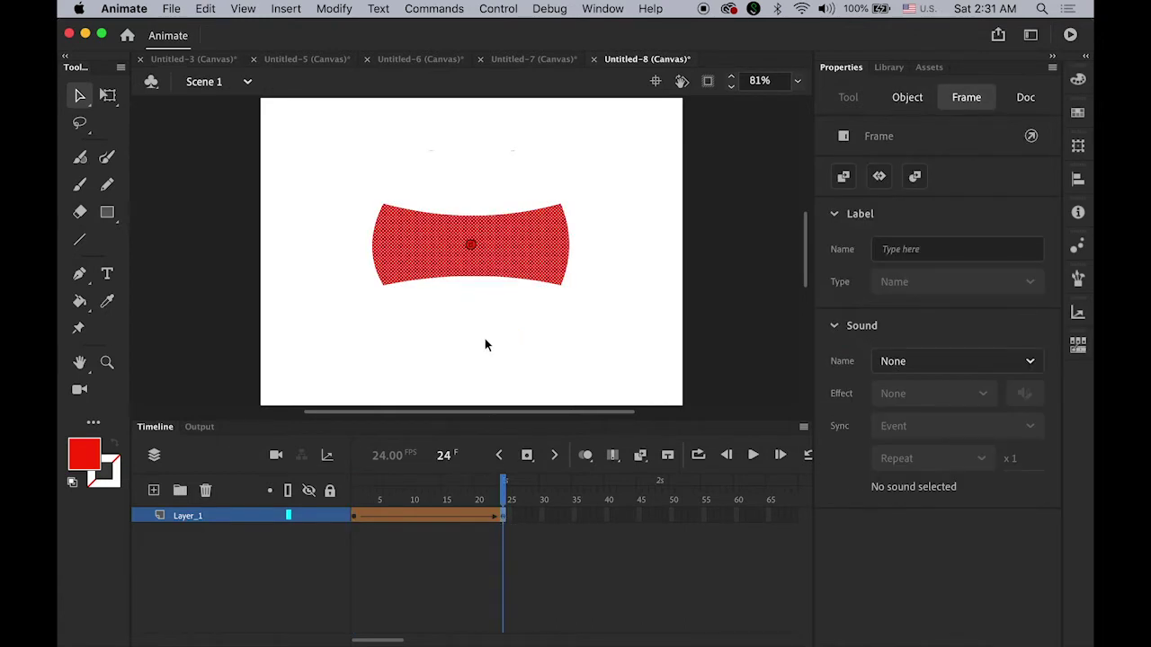
left_click(471, 245)
mouse_move(471, 245)
left_mouse_down()
mouse_move(505, 254)
mouse_move(431, 255)
mouse_move(479, 238)
mouse_move(432, 229)
left_mouse_up()
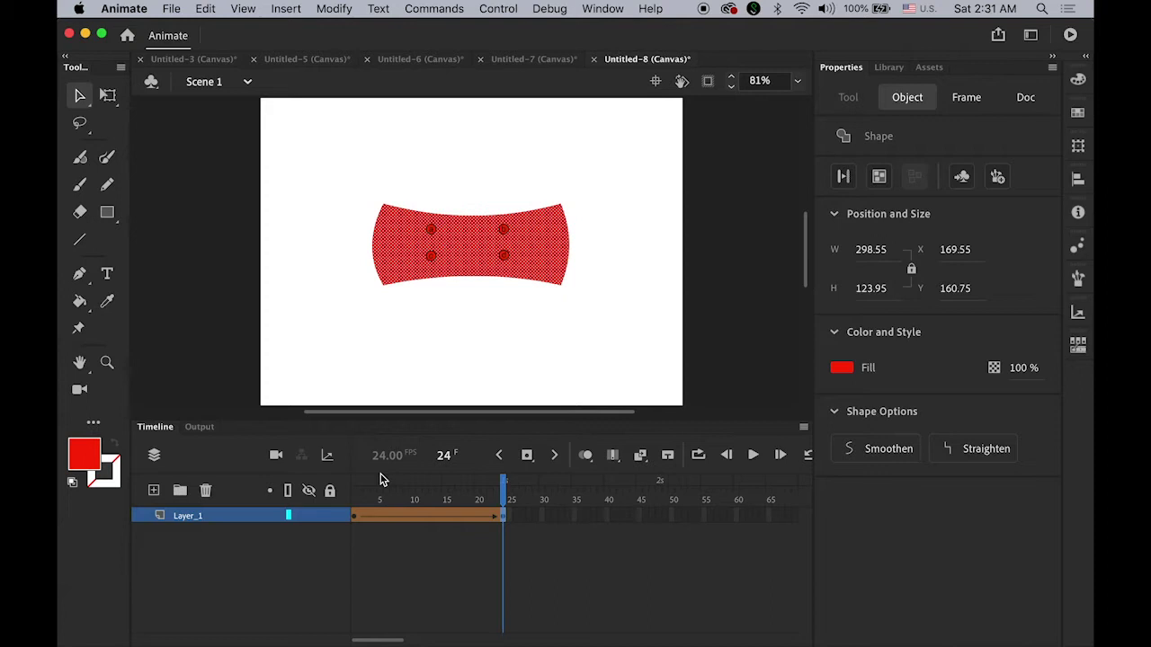
left_click(354, 516)
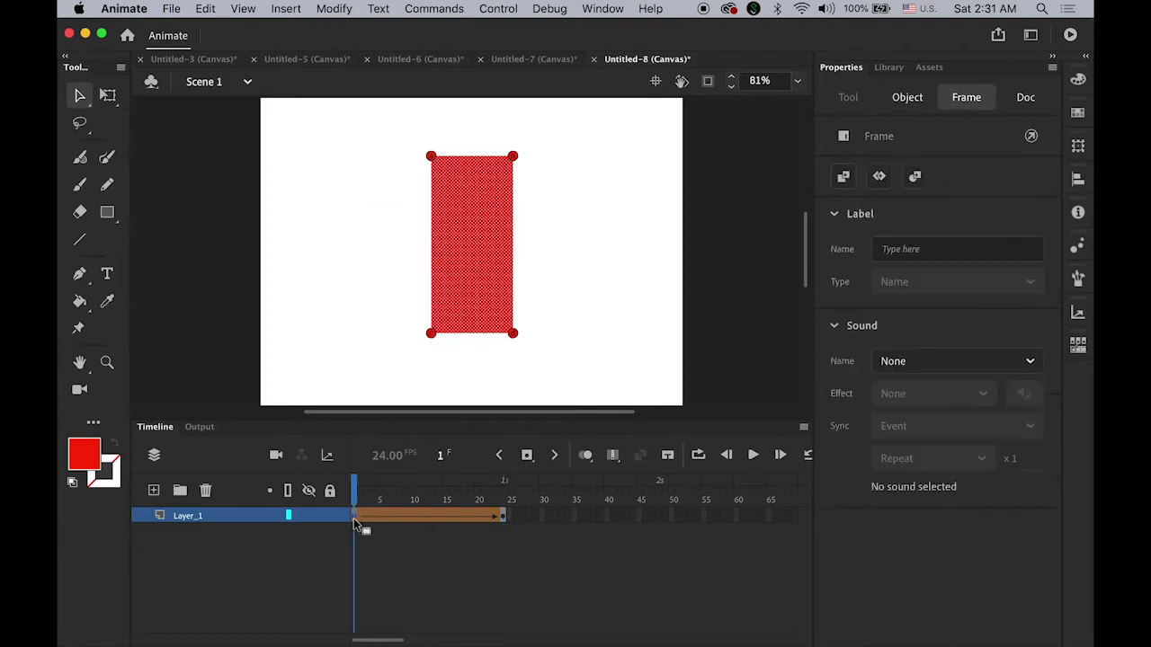
left_click(436, 162)
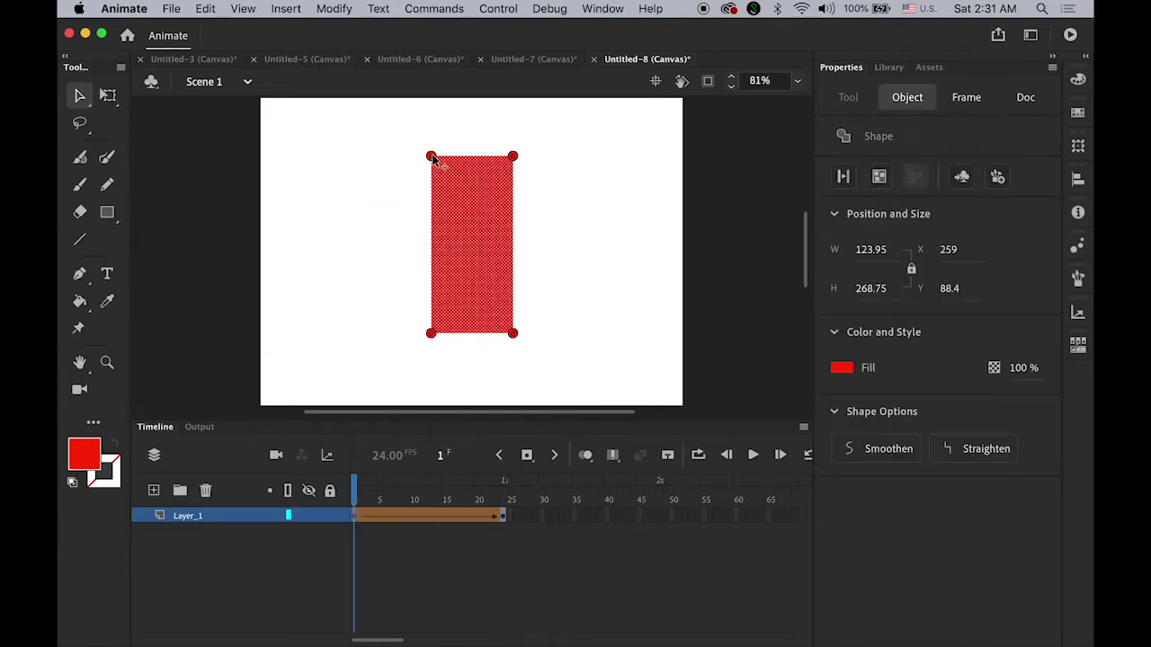
left_click(502, 517)
Drag the hints onto the end shape's four corners and play the tween
left_click_drag(437, 231, 383, 284)
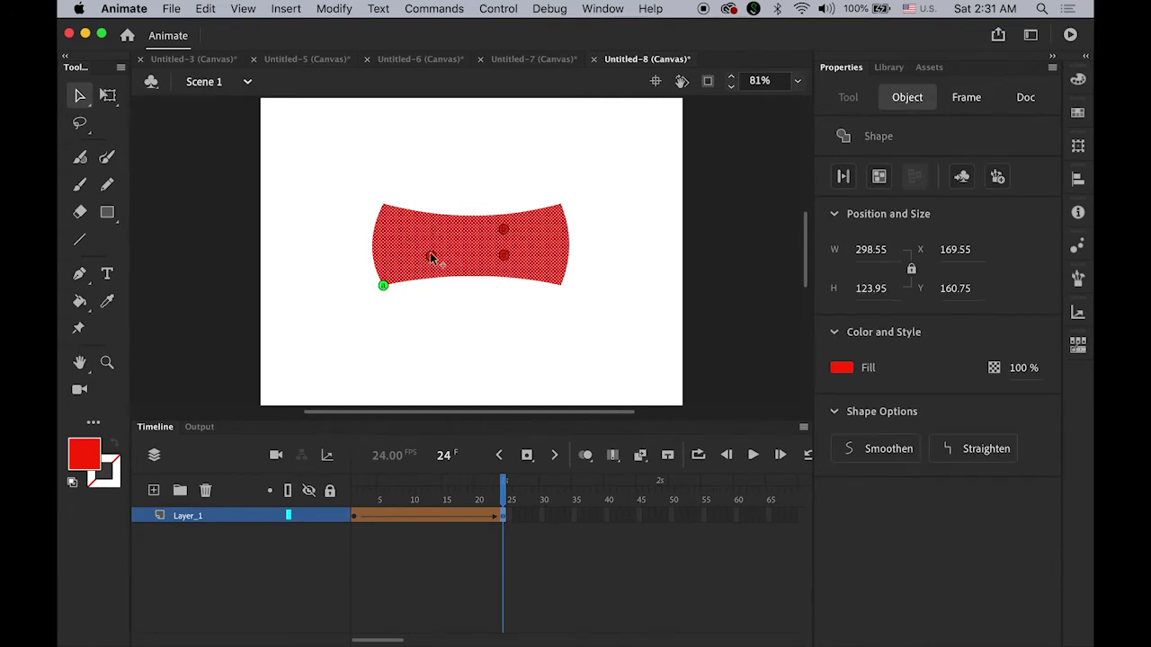
left_click_drag(503, 252, 383, 203)
left_click_drag(434, 257, 560, 285)
left_click_drag(503, 258, 560, 204)
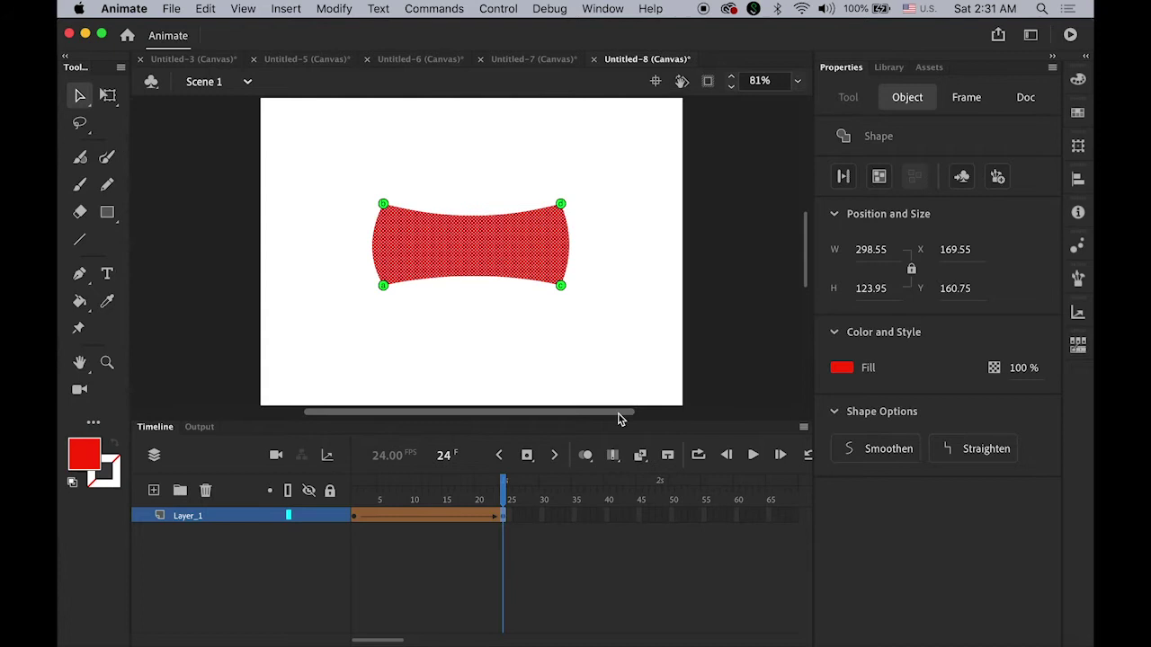
left_click_drag(503, 500, 339, 508)
key("Return")
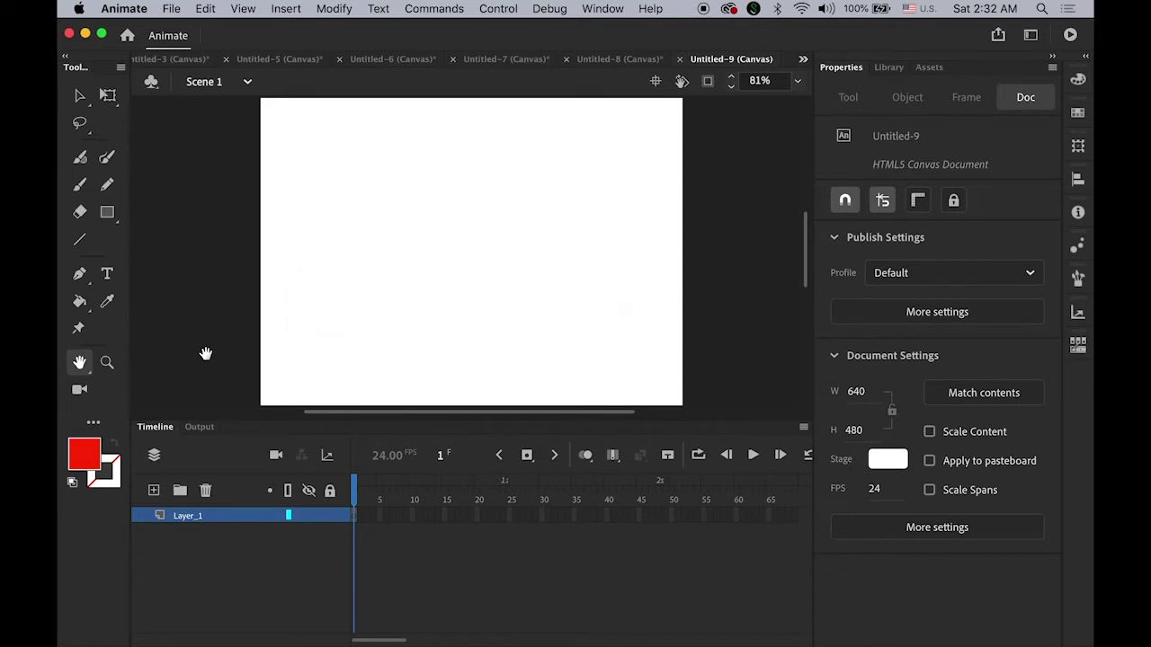
Draw a red square near the centre of Untitled-9's stage and nudge it slightly up
left_click(107, 213)
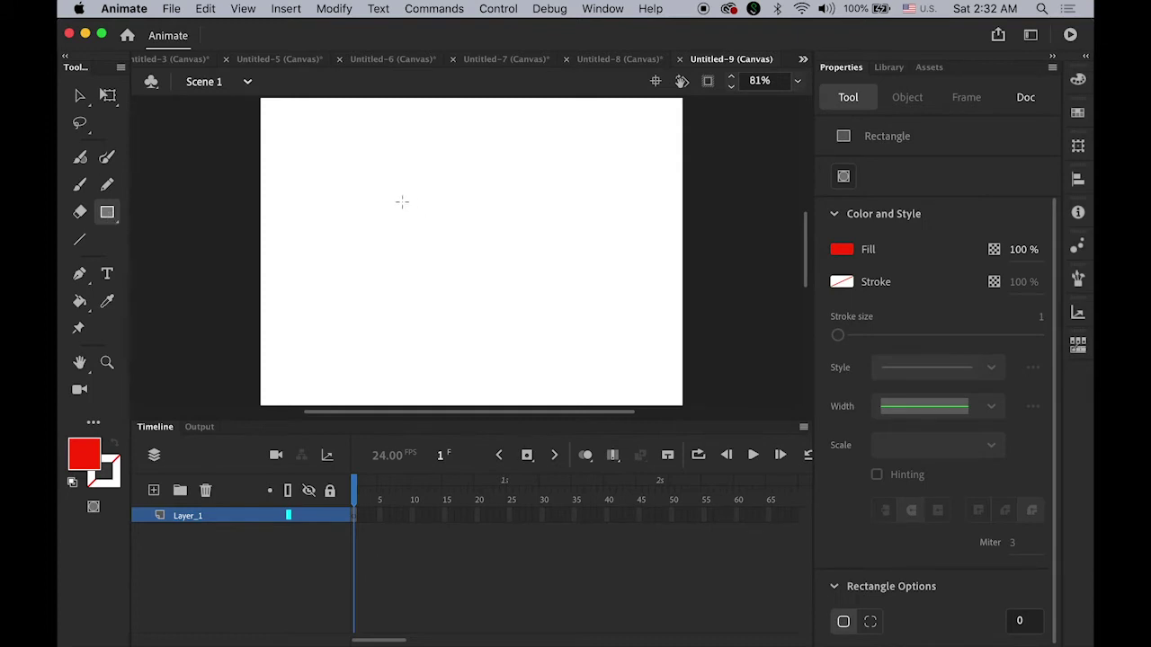
mouse_move(404, 195)
left_mouse_down()
mouse_move(467, 257)
mouse_move(539, 289)
left_mouse_up()
left_click(80, 97)
left_click_drag(477, 262, 475, 248)
left_click(609, 311)
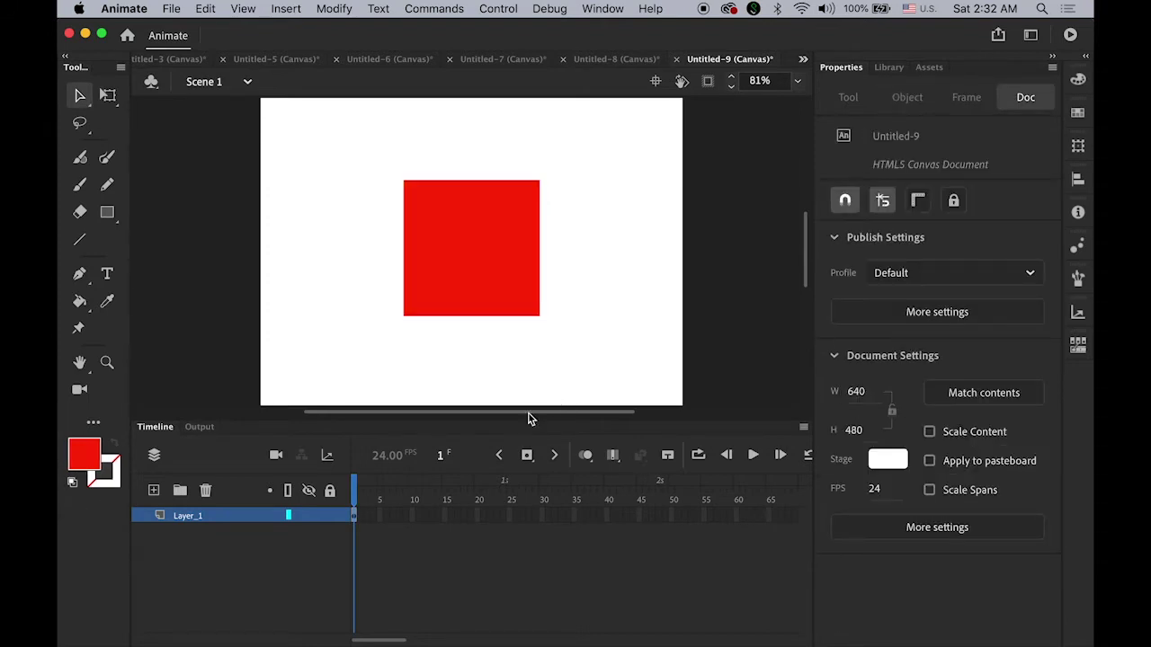
left_click(501, 517)
Insert a blank keyframe at frame 24 and draw a red circle on it
left_click(287, 8)
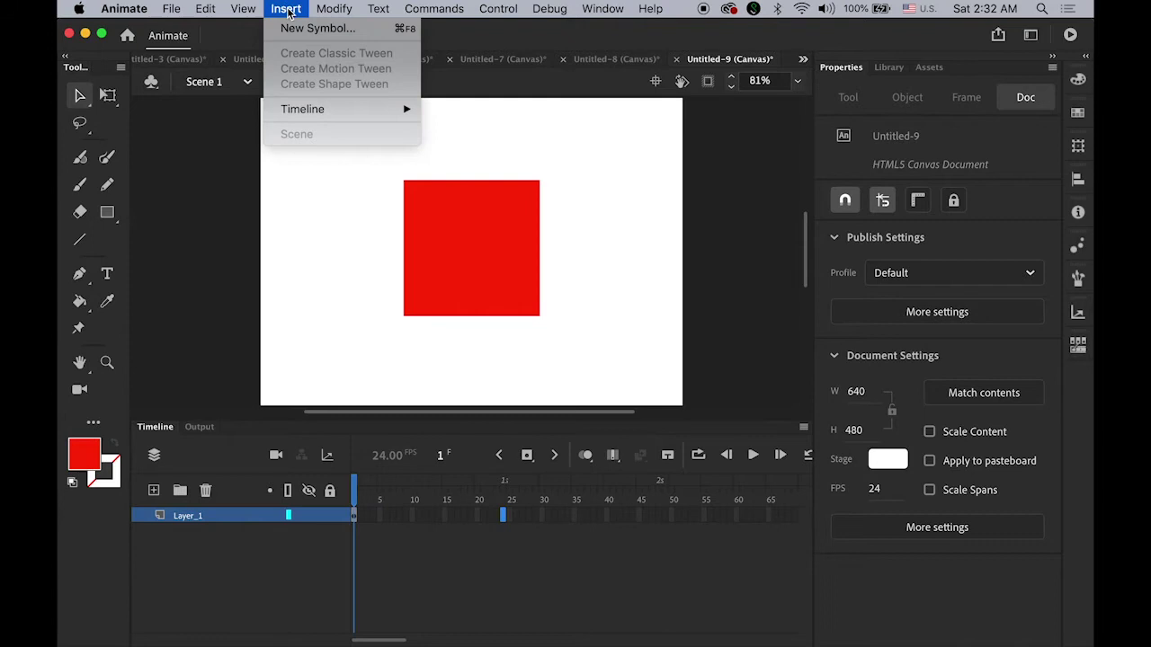
mouse_move(311, 108)
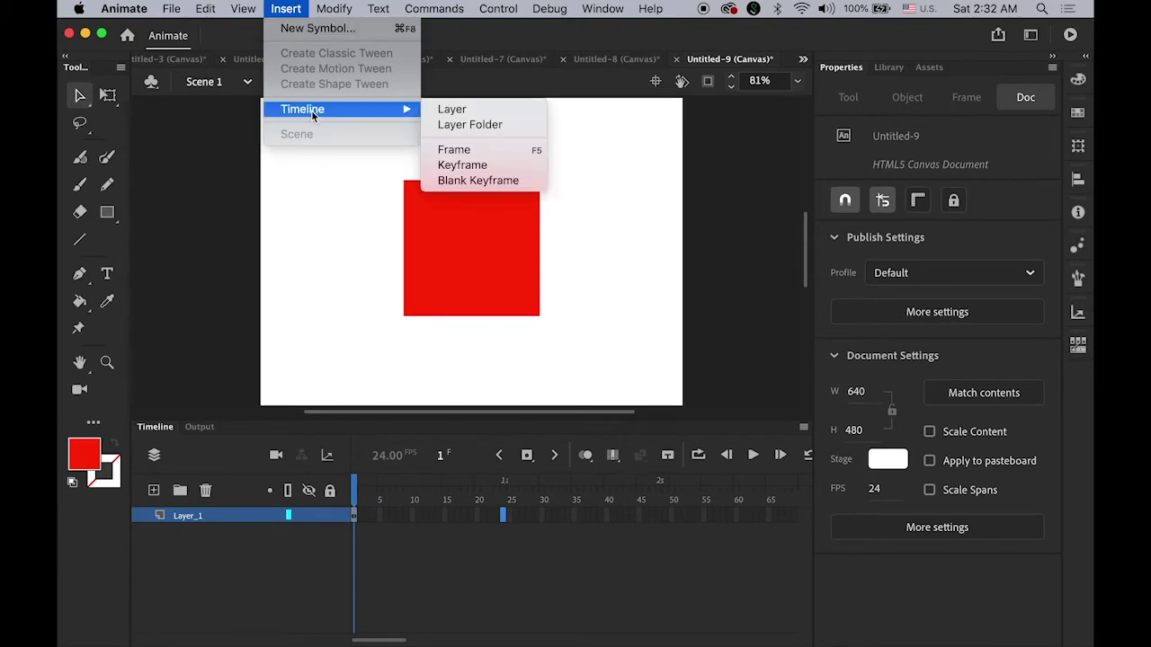
left_click(498, 187)
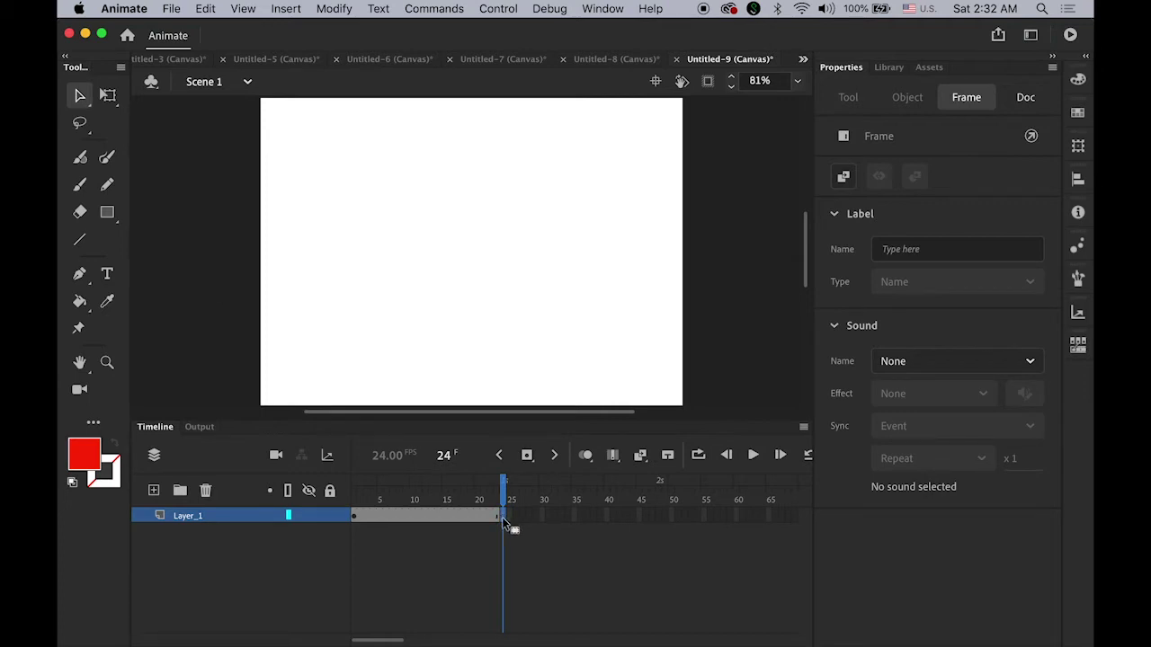
left_click_drag(107, 212, 184, 261)
left_click_drag(400, 193, 555, 324)
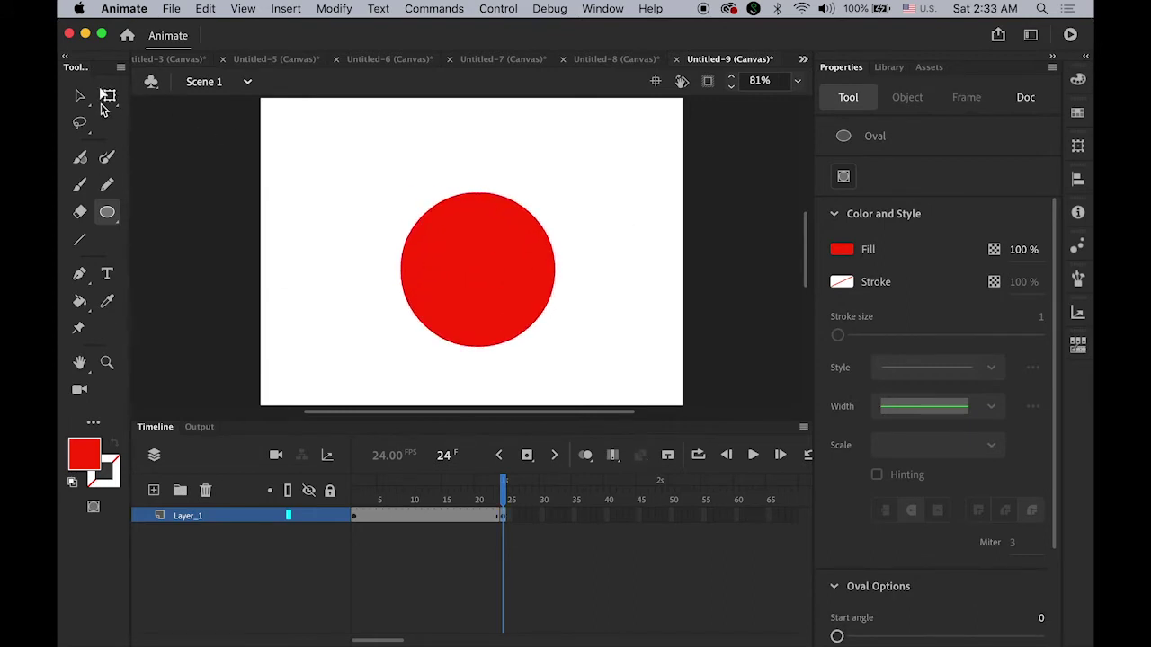
left_click(80, 96)
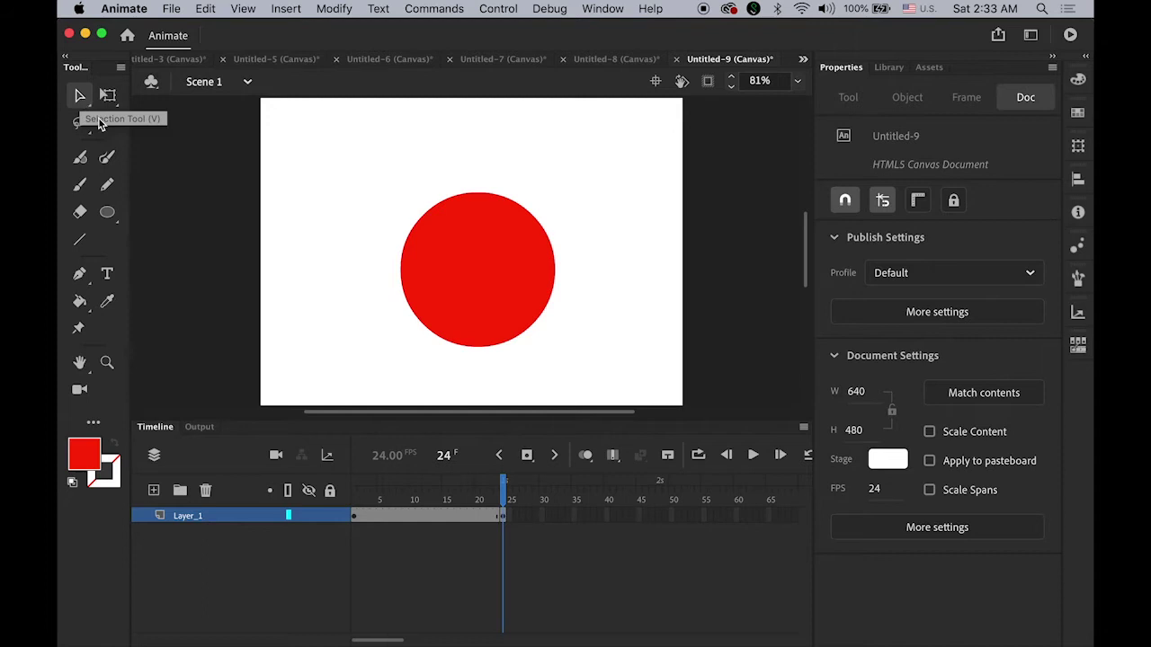
Using onion skin, align the circle over the square at about X 203.6, Y 109.1
left_click(585, 455)
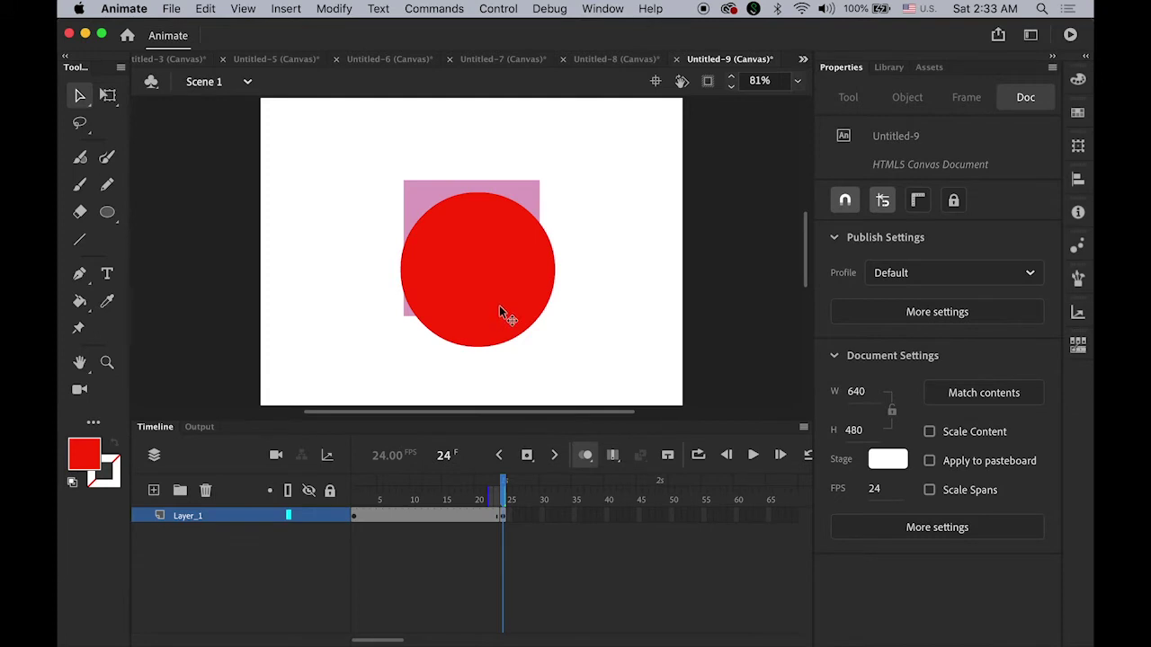
left_click_drag(498, 305, 498, 287)
key("Left")
key("Left")
key("Left")
key("Left")
key("Left")
key("Left")
key("Left")
key("Left")
key("Left")
key("Left")
key("Left")
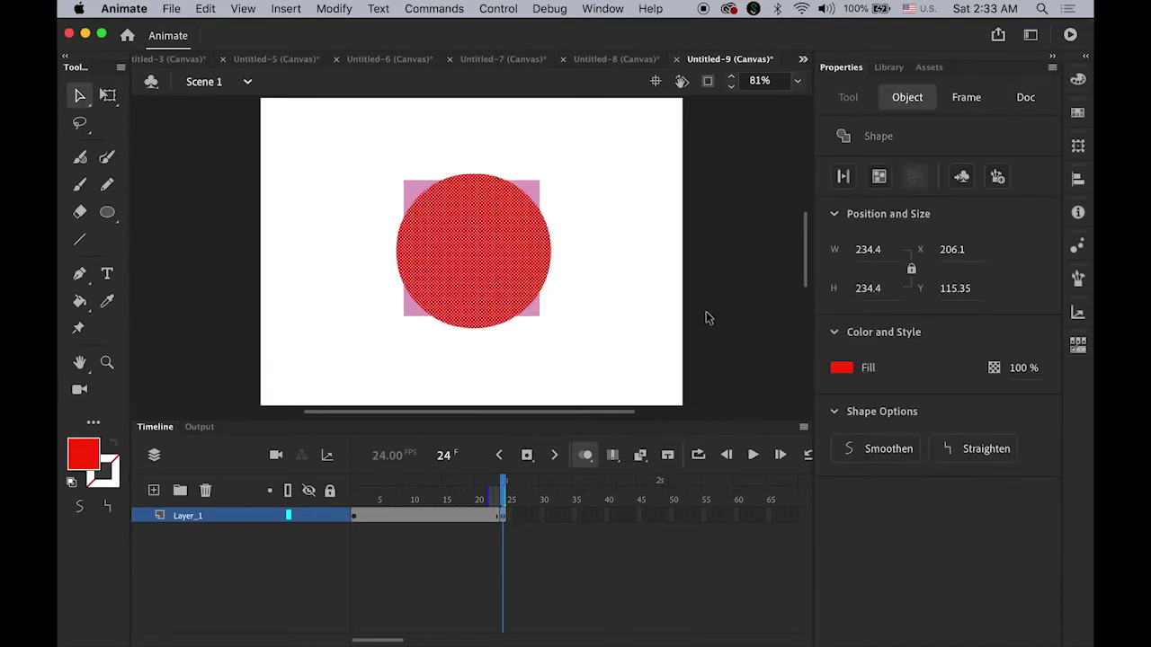
key("Left")
key("Up")
key("Up")
key("Up")
key("Left")
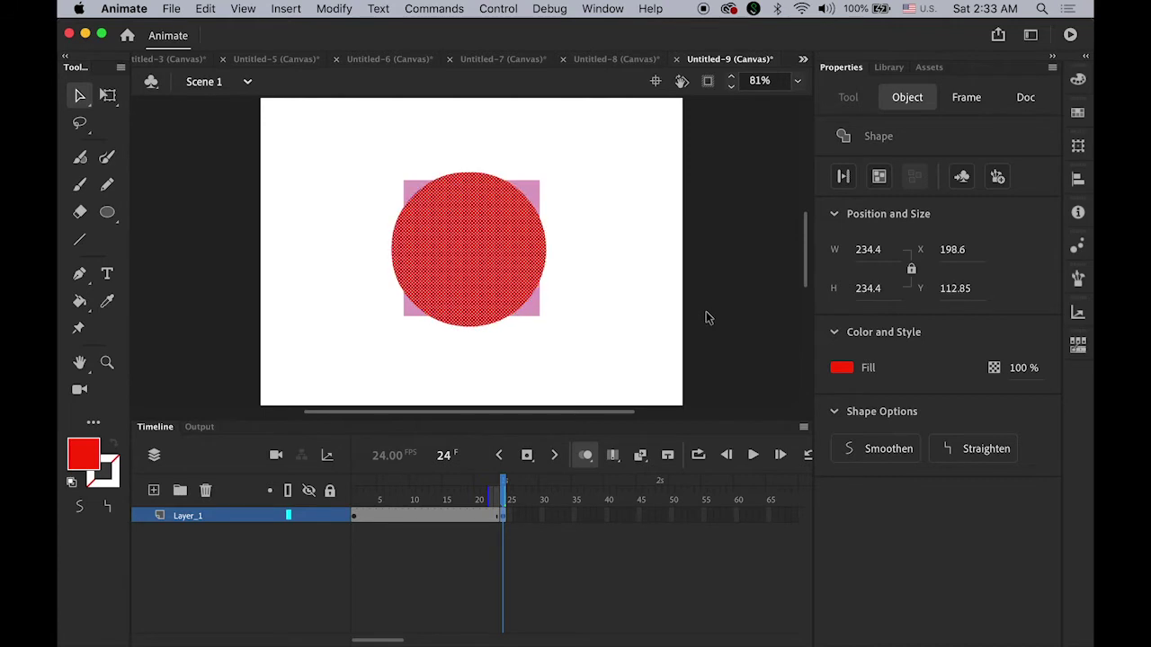
key("Up")
key("Up")
key("Up")
key("Right")
key("Right")
key("Right")
key("Right")
key("Right")
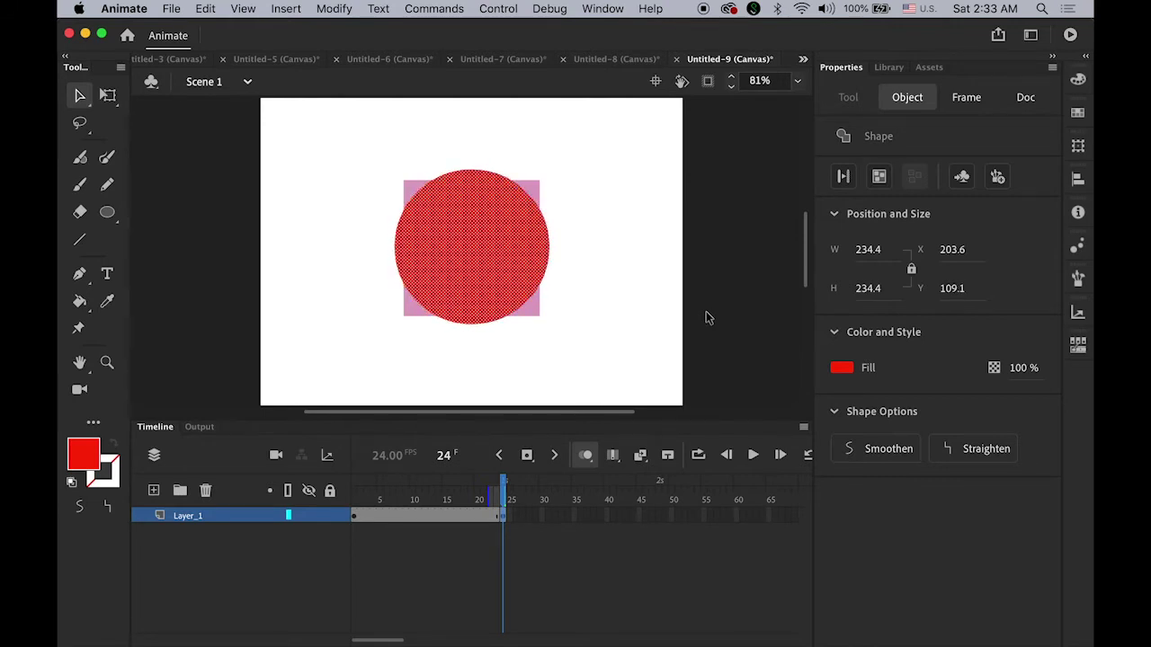
left_click(559, 354)
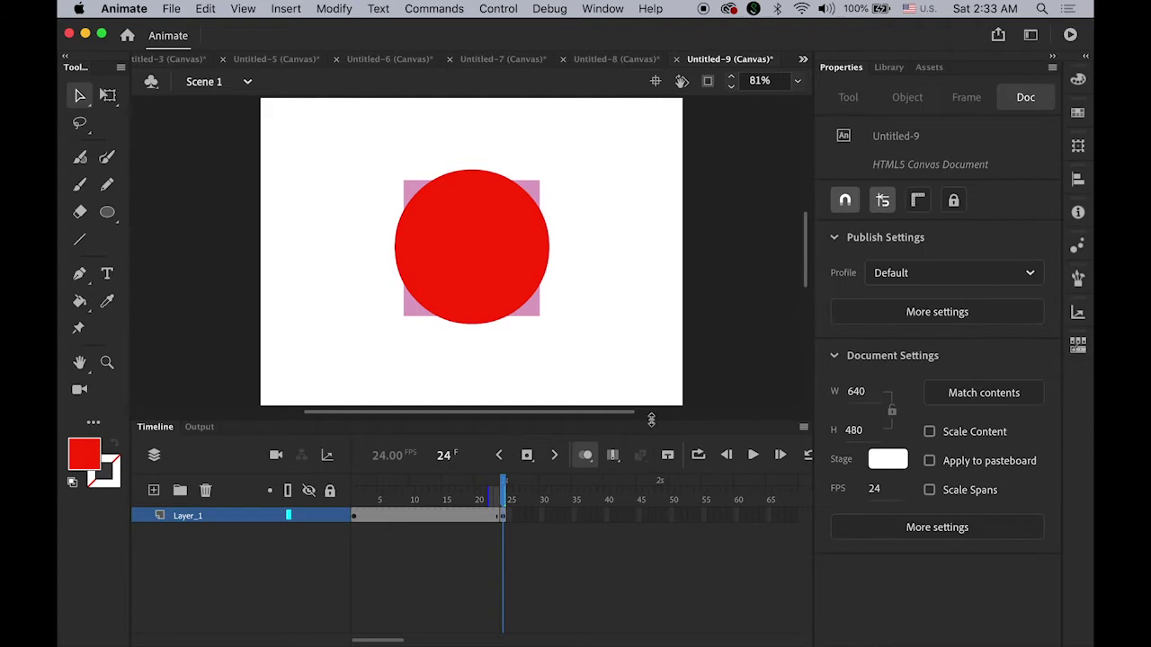
left_click(585, 460)
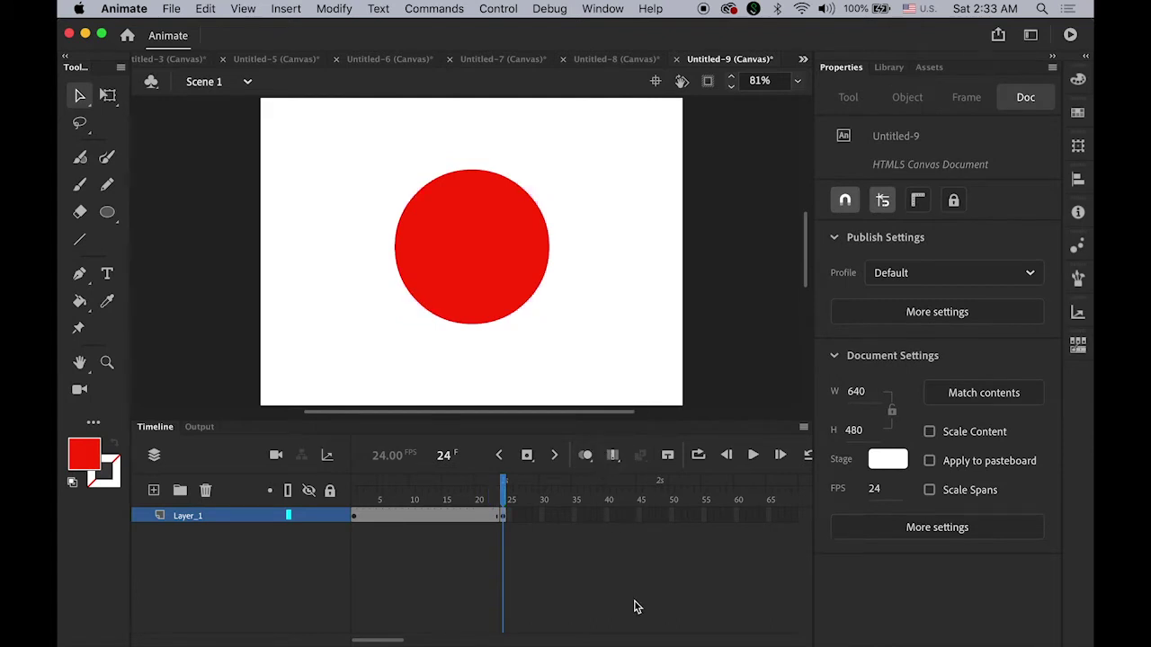
left_click(429, 525)
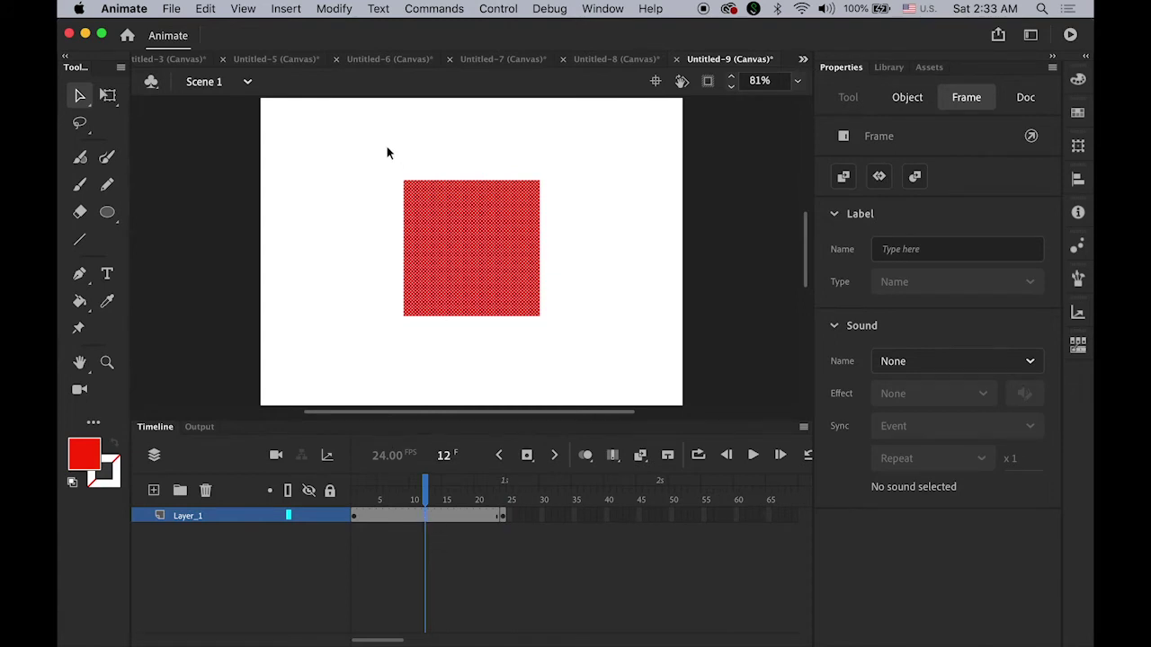
Create a shape tween on Layer_1 frames 1–24 and scrub to check the square-to-circle morph
left_click(337, 9)
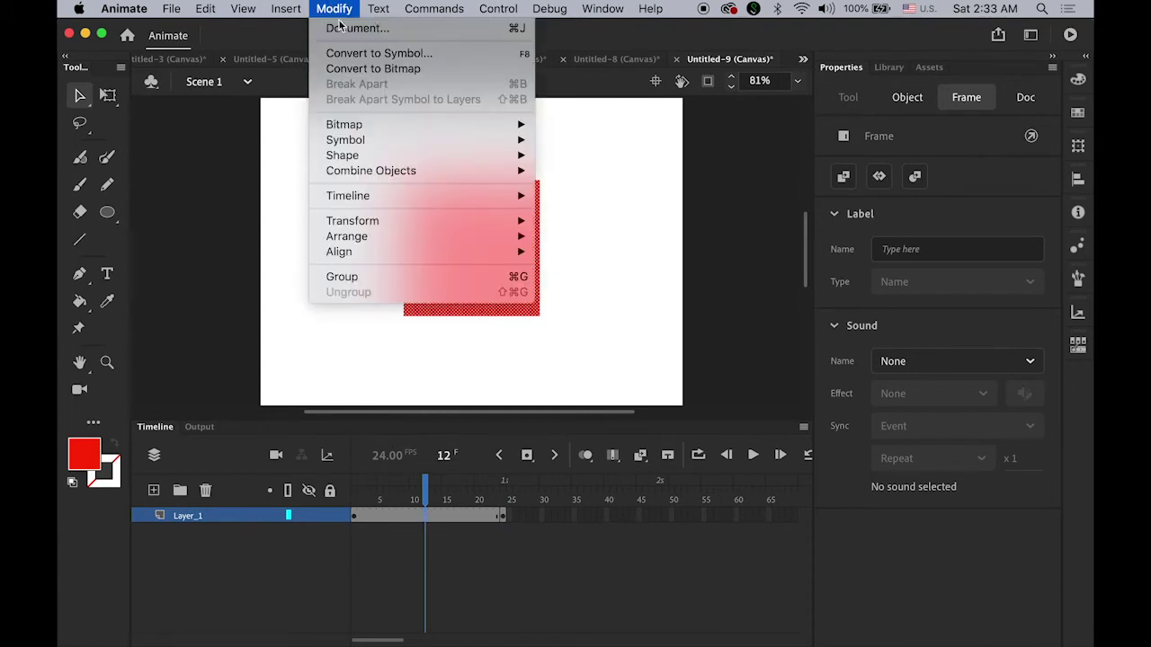
mouse_move(284, 7)
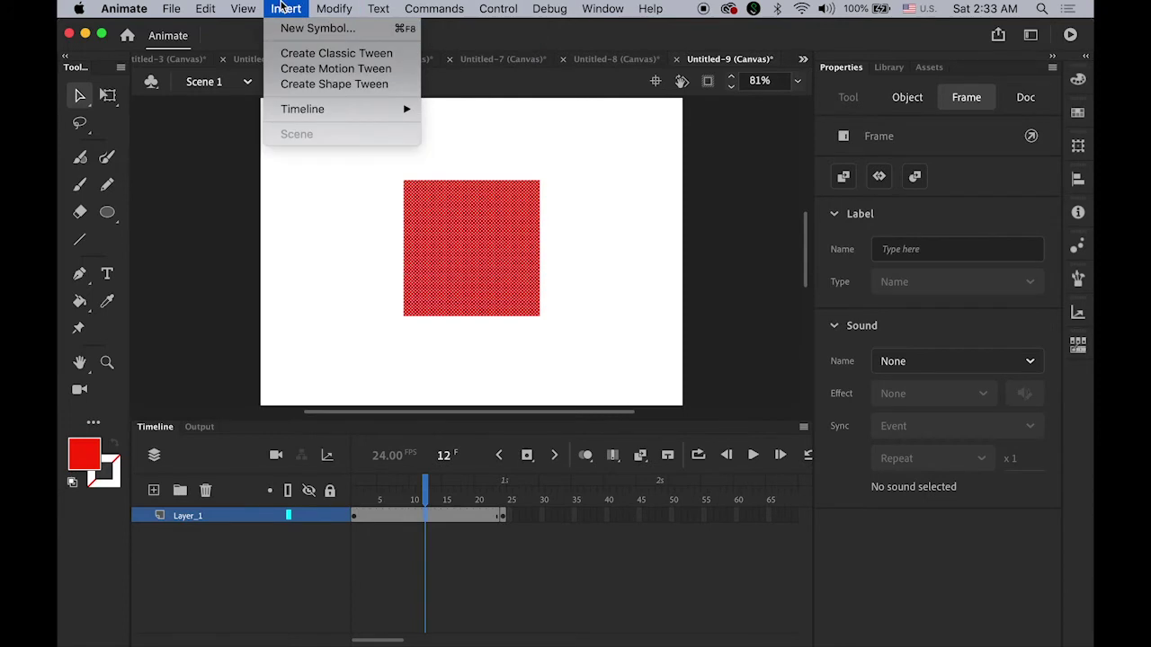
left_click(309, 84)
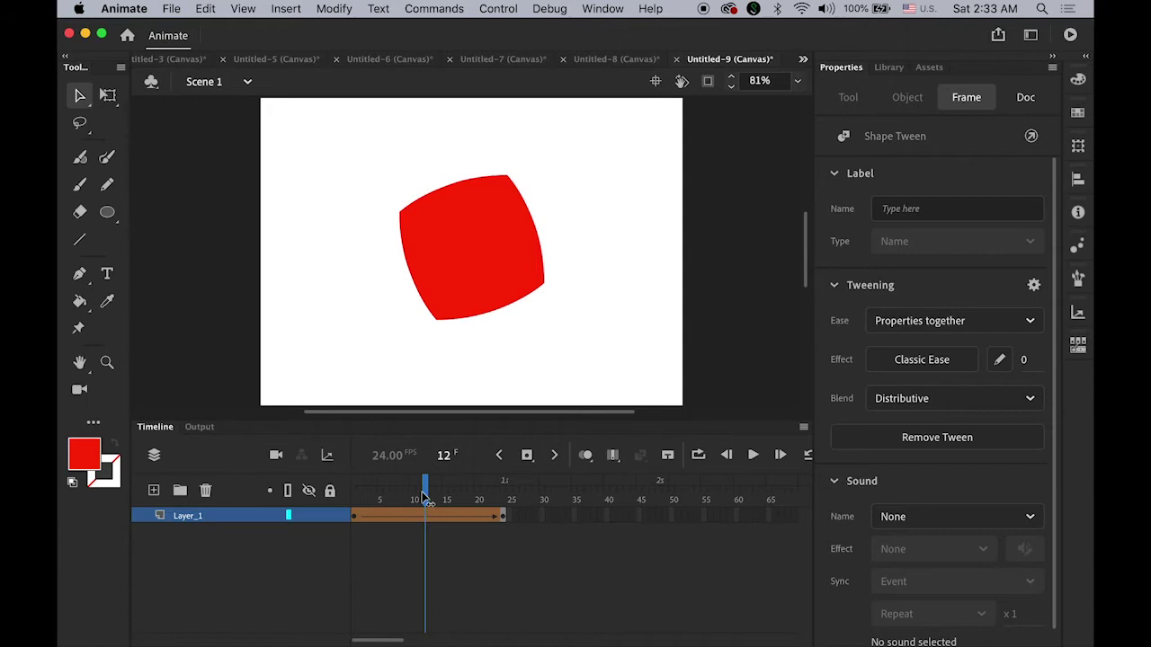
left_click_drag(425, 499, 508, 532)
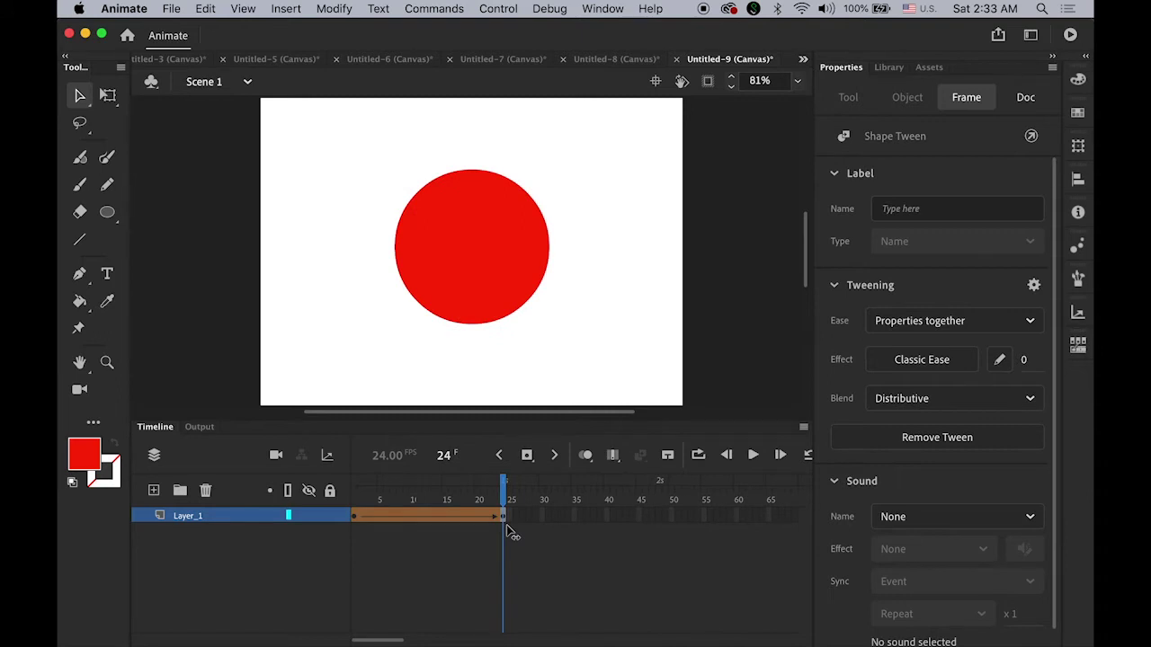
left_click_drag(504, 528, 357, 521)
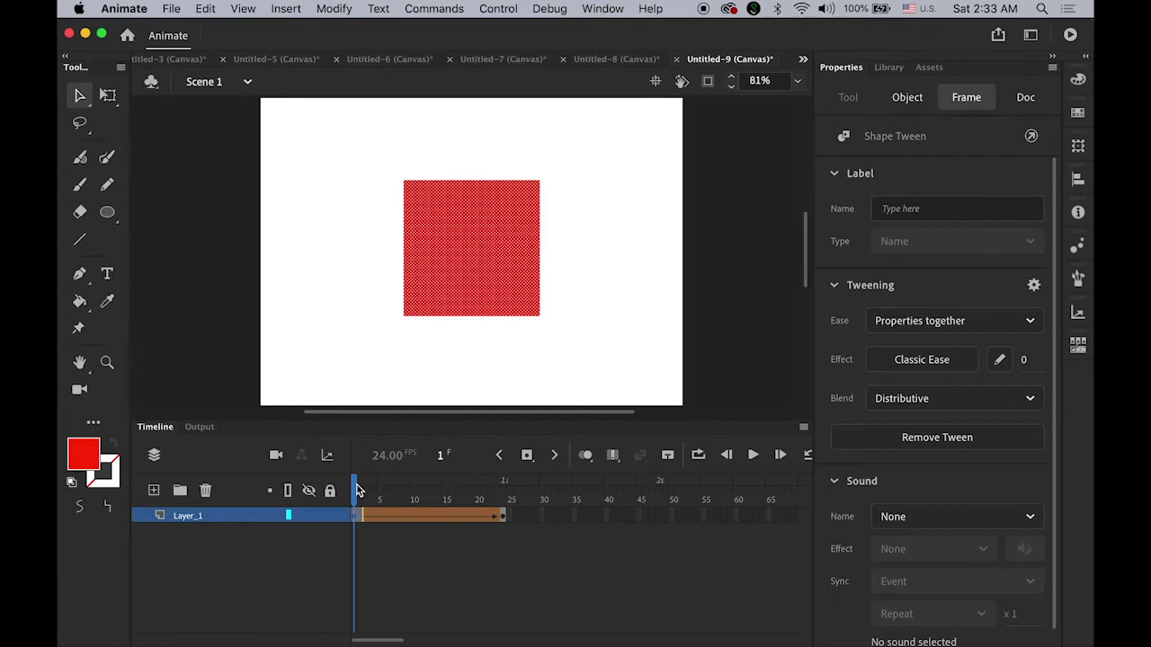
Pin four shape hints to the square's top-left, top-right, bottom-left and bottom-right corners on frame 1
left_click(355, 518)
left_click(471, 252)
left_click_drag(409, 185, 405, 181)
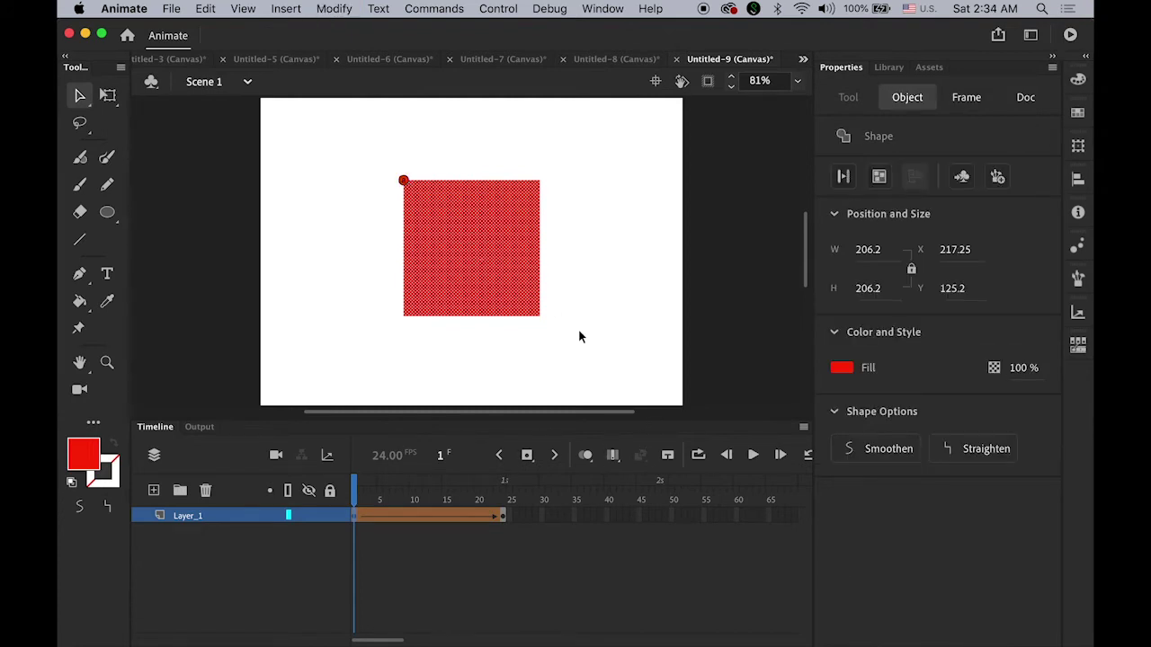
key("super+shift+h")
left_click_drag(471, 252, 540, 180)
key("super+shift+h")
left_click_drag(469, 249, 404, 316)
key("super+shift+l")
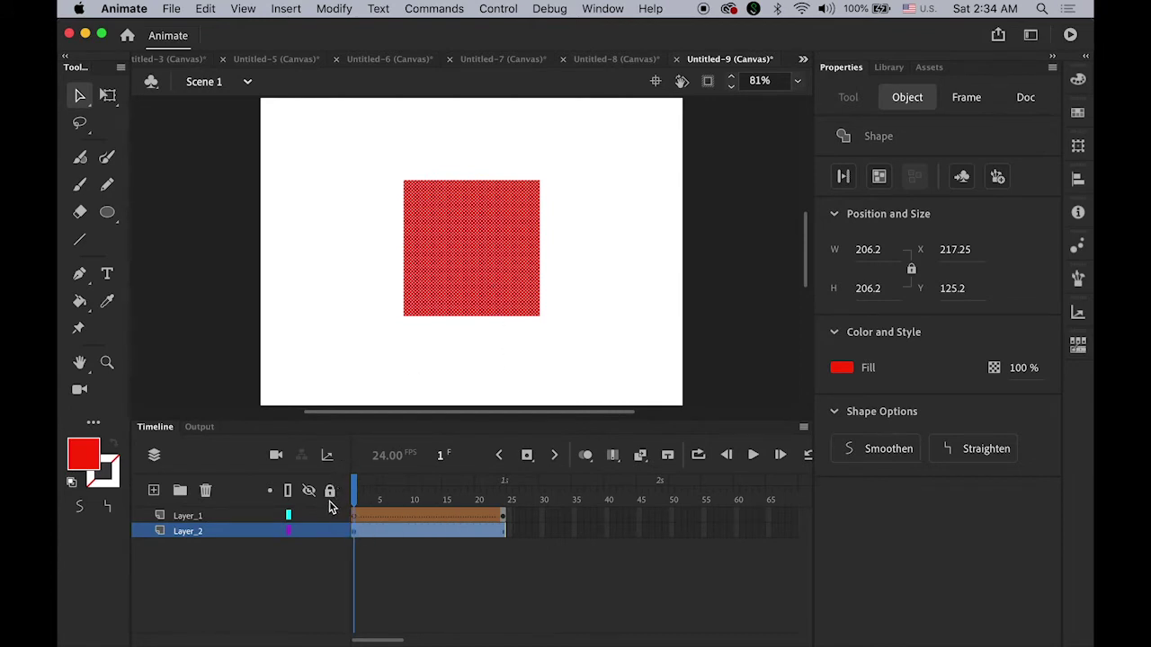
key("super+z")
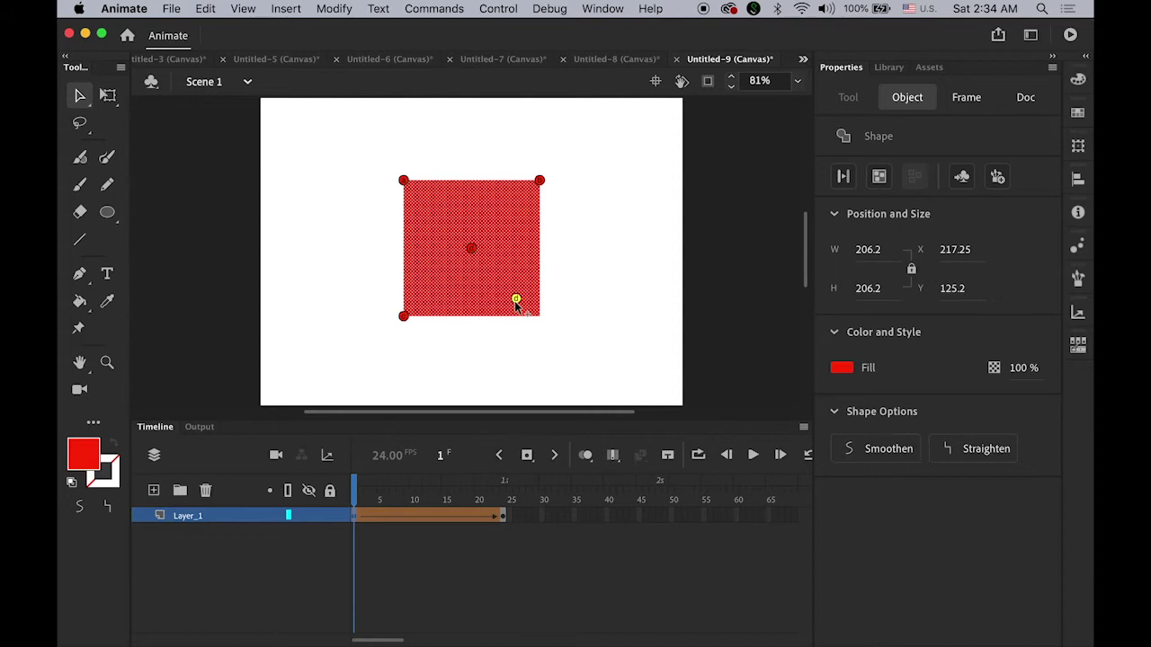
left_click_drag(516, 305, 537, 316)
At frame 24, drag the shape hints from the circle's centre onto its edge
left_click(500, 516)
left_click(502, 516)
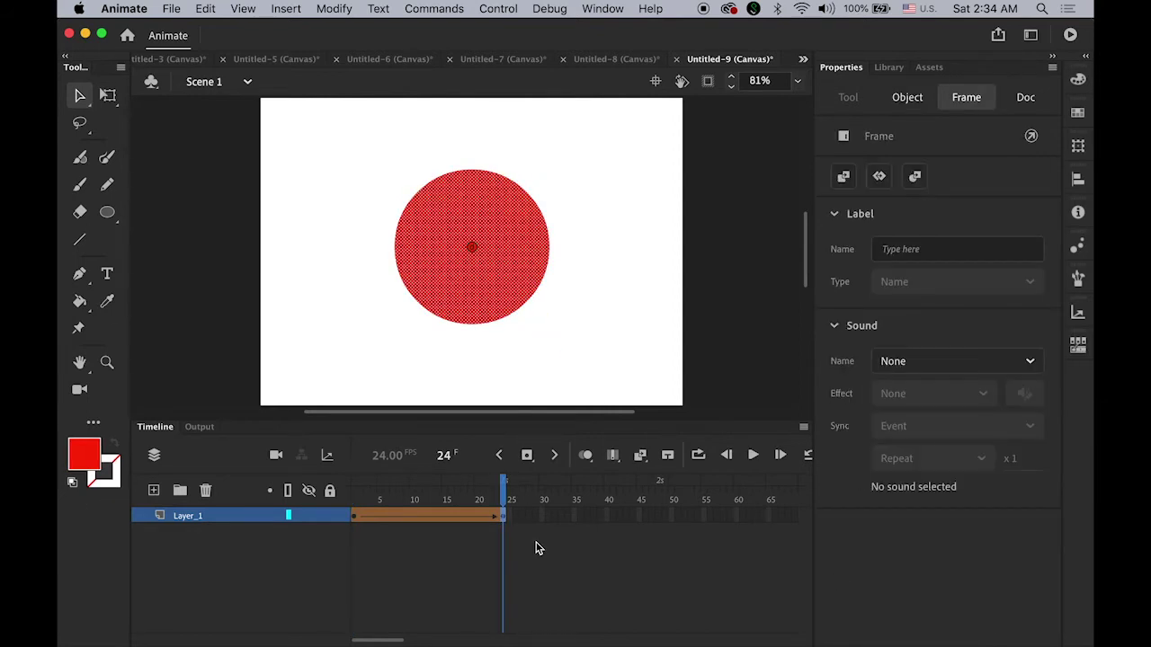
left_click_drag(472, 249, 523, 192)
key("ctrl+shift+h")
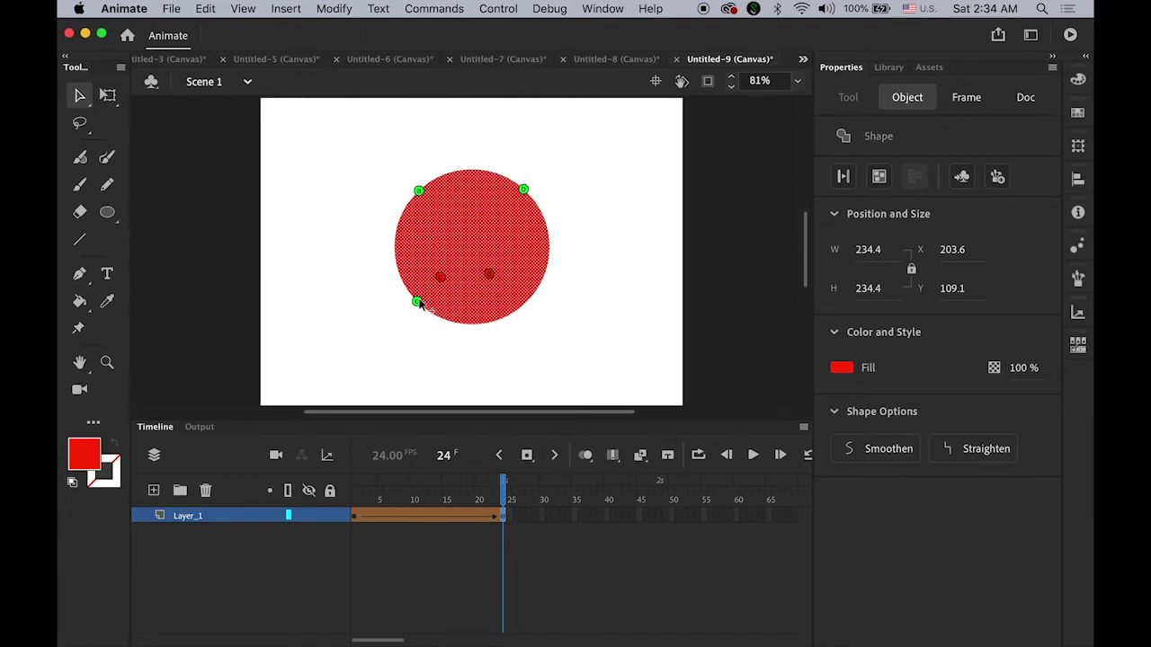
left_click_drag(440, 276, 521, 304)
Play the square-to-circle morph several times from frame 1 to check the hinted transition
left_click(508, 481)
key("Return")
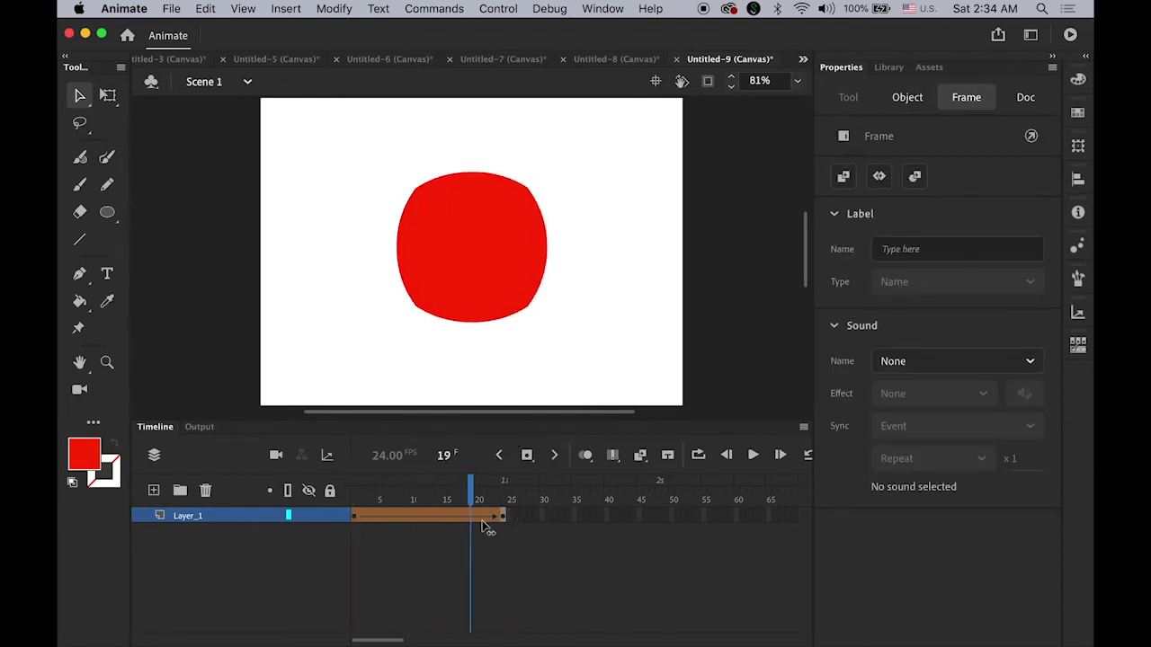
left_click(345, 508)
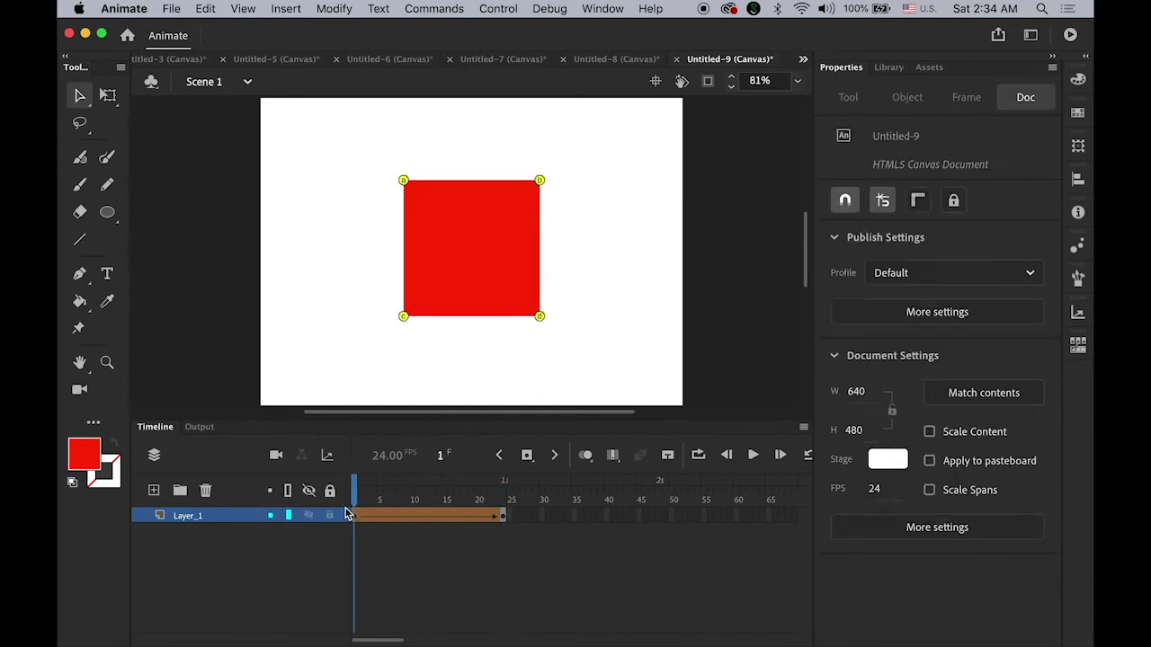
key("Return")
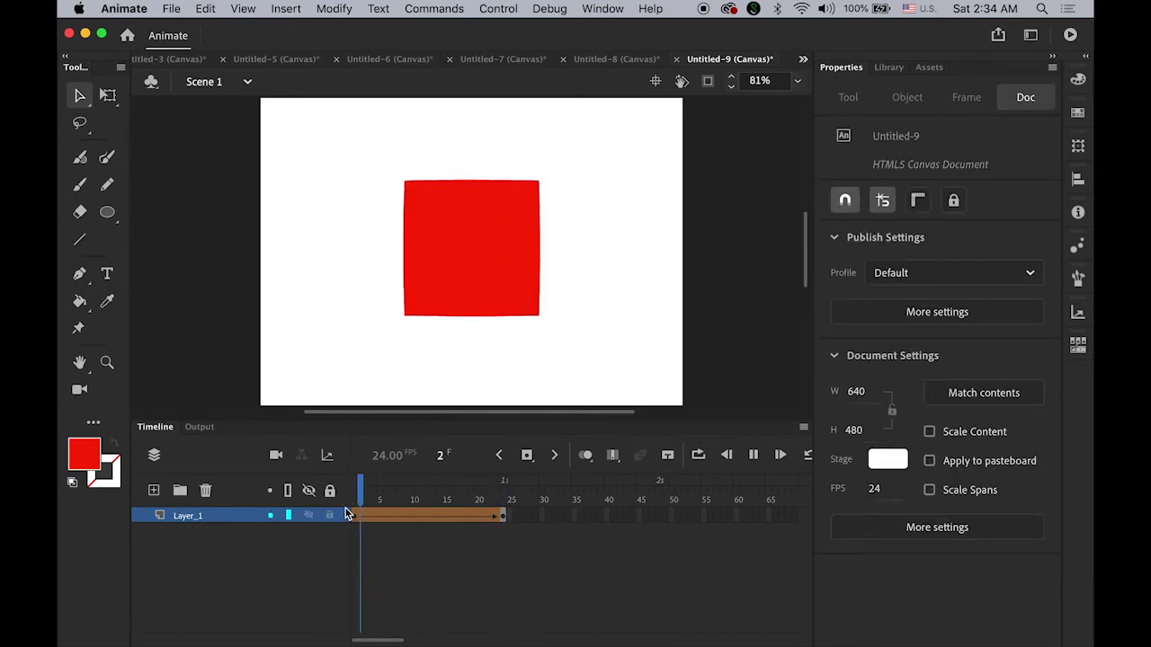
key("Return")
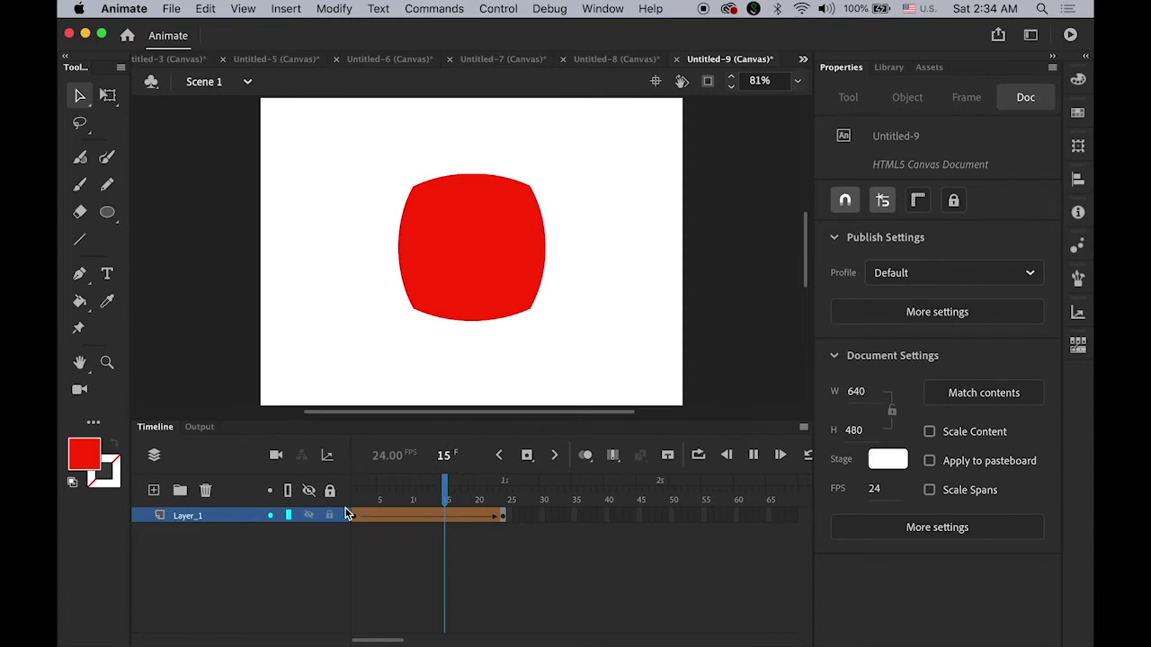
key("Return")
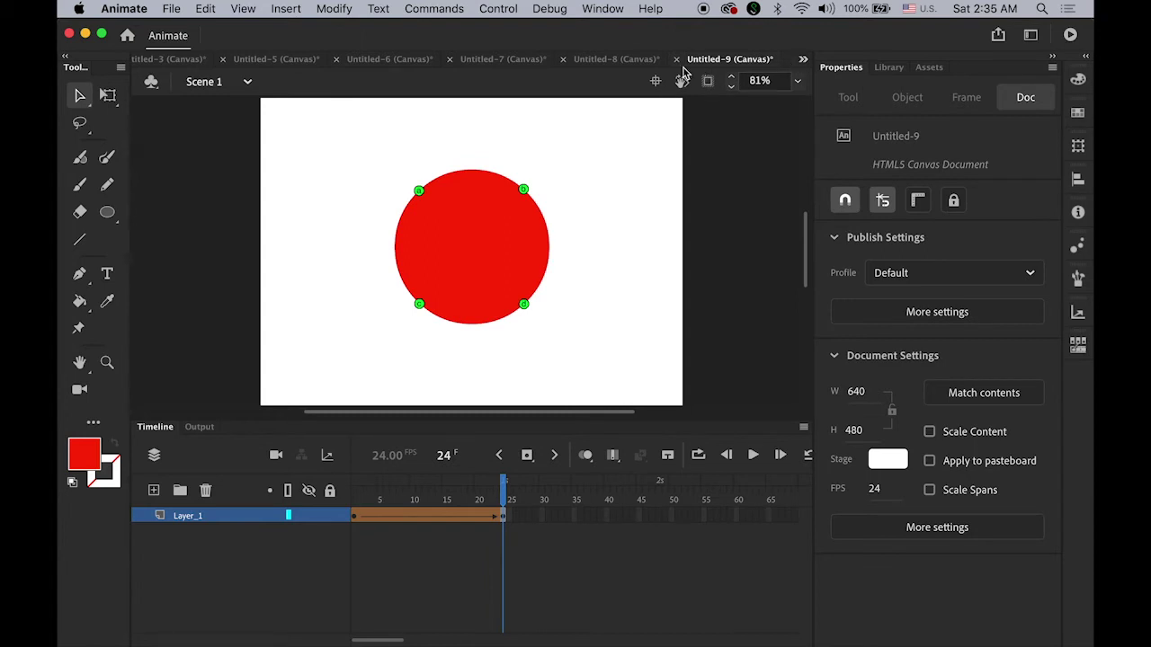
In Untitled-8, add a blank keyframe at frame 30 and draw a stage-filling red rectangle
left_click(622, 60)
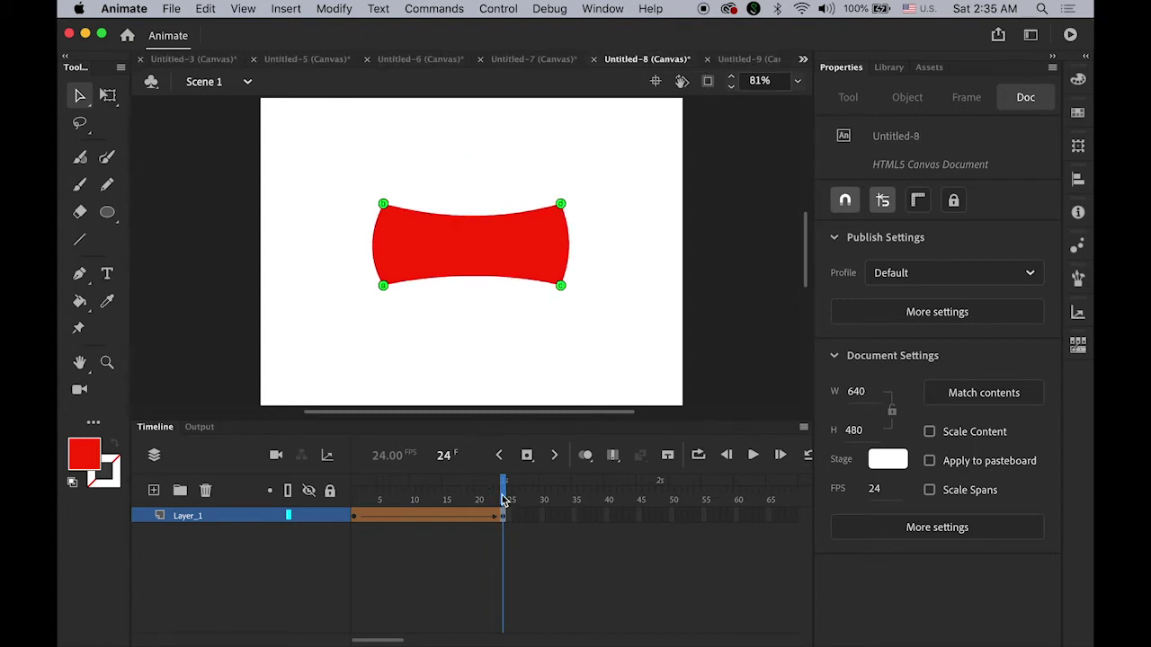
mouse_move(503, 501)
left_mouse_down()
mouse_move(352, 500)
mouse_move(503, 500)
mouse_move(351, 501)
mouse_move(514, 514)
mouse_move(357, 515)
mouse_move(513, 516)
left_mouse_up()
left_click(541, 517)
left_click(286, 9)
mouse_move(322, 109)
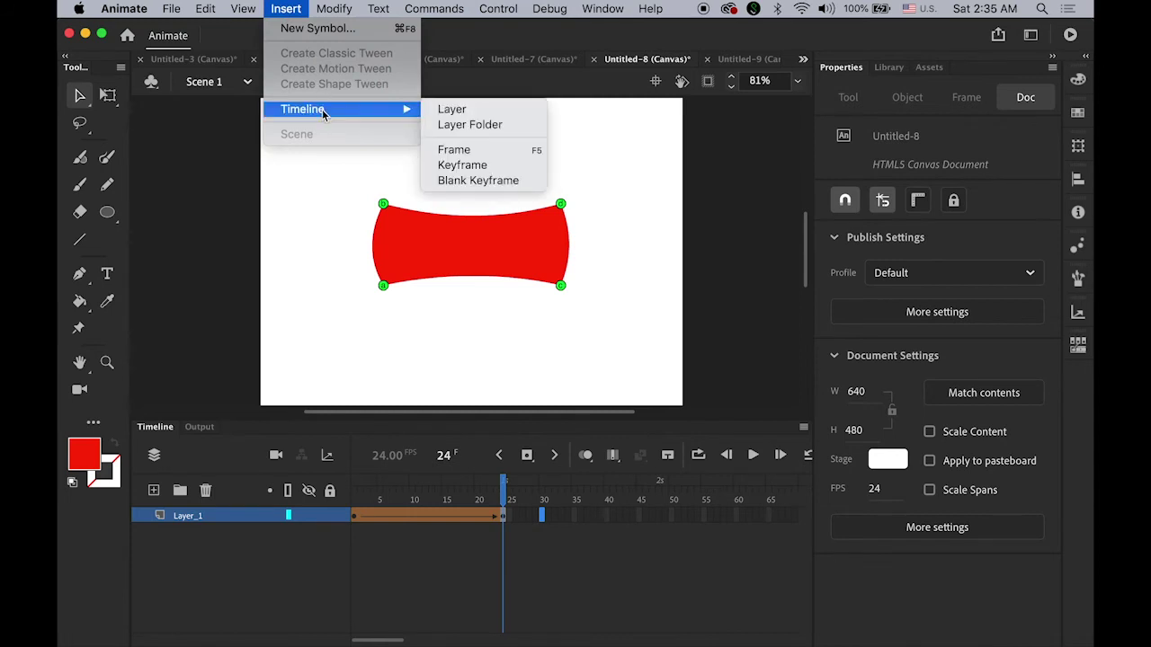
left_click(505, 180)
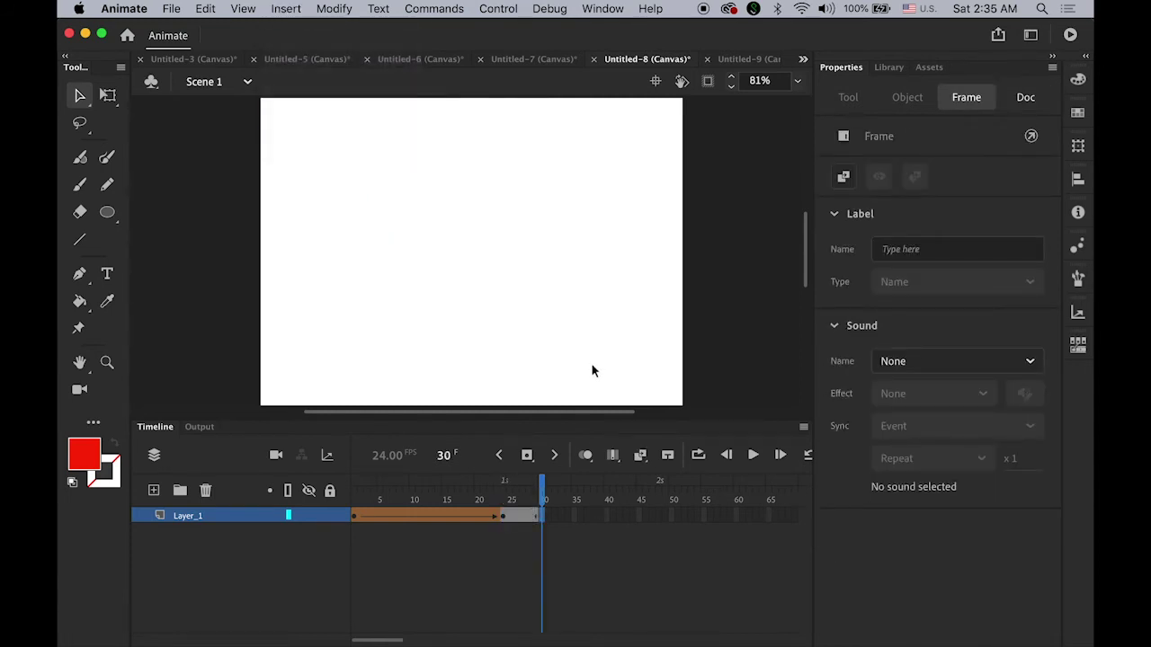
left_click(107, 211)
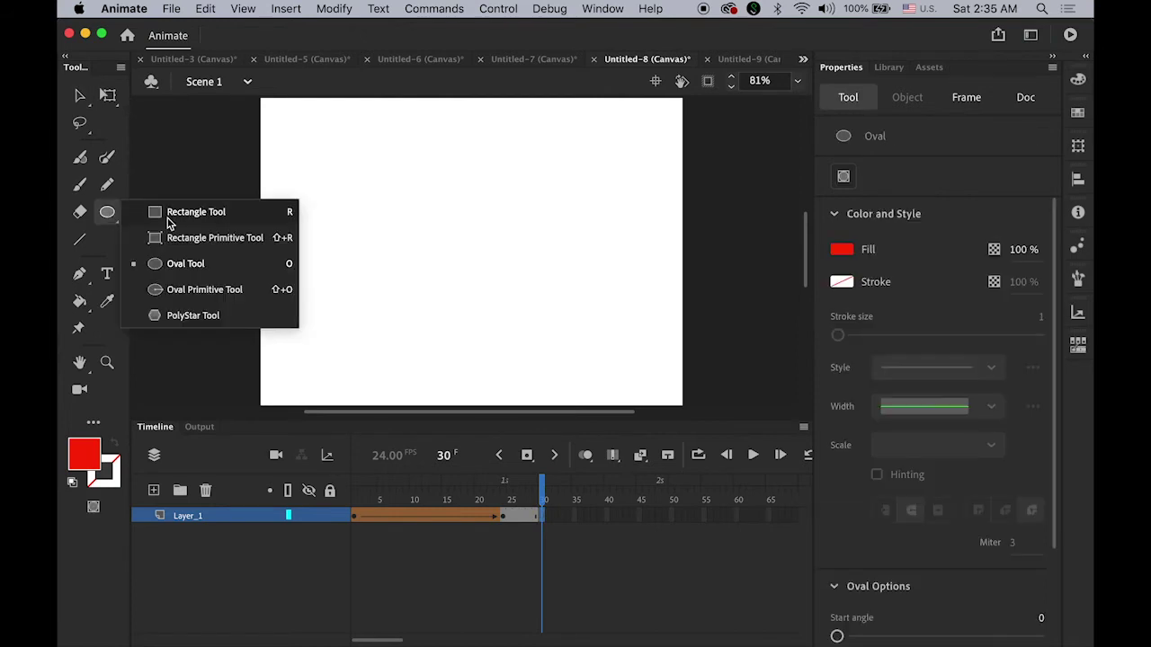
left_click(170, 221)
left_click_drag(257, 97, 683, 406)
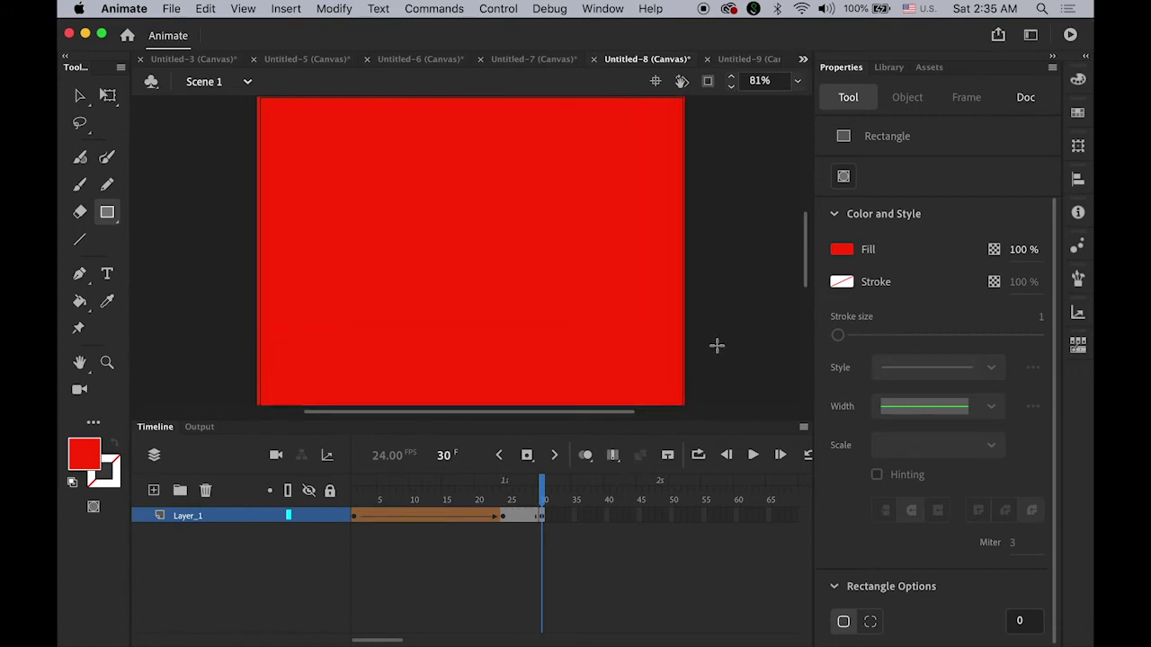
Create a shape tween between frames 24 and 30, then scrub back to frame 1
left_click(518, 518)
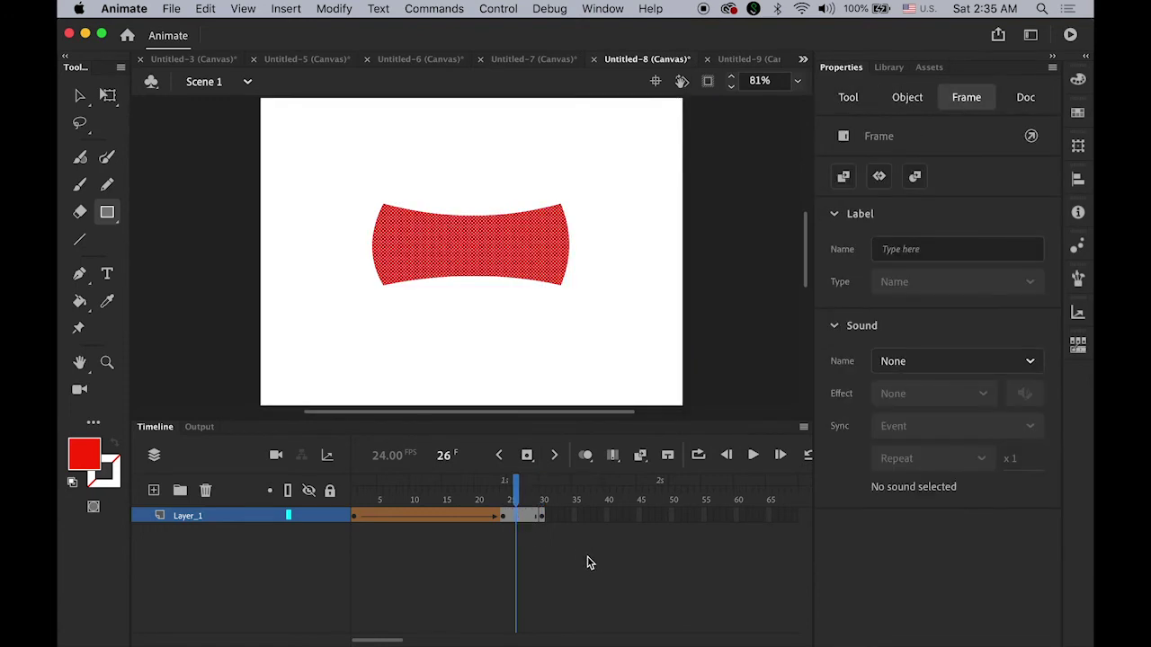
right_click(518, 517)
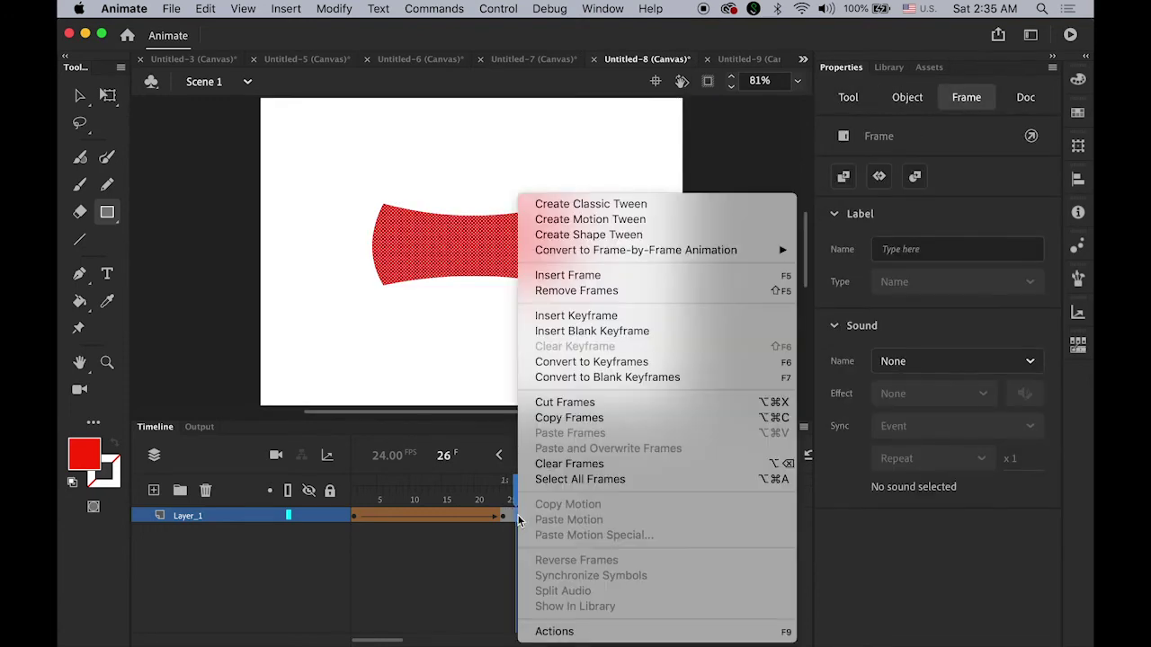
left_click(616, 238)
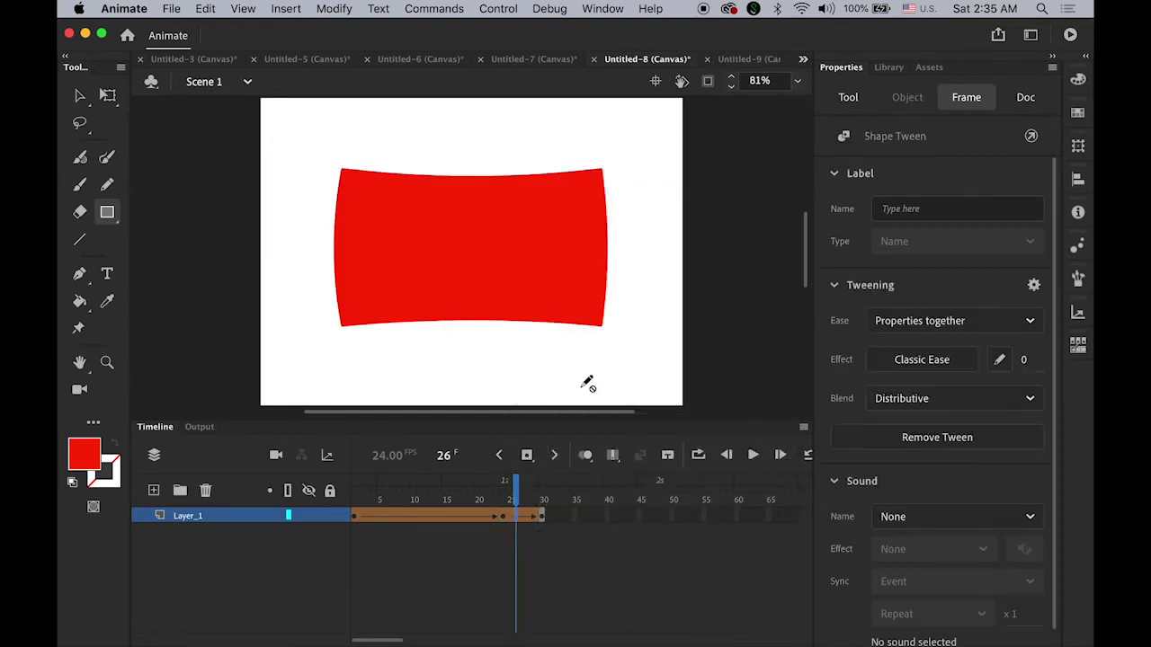
left_click_drag(509, 495, 330, 504)
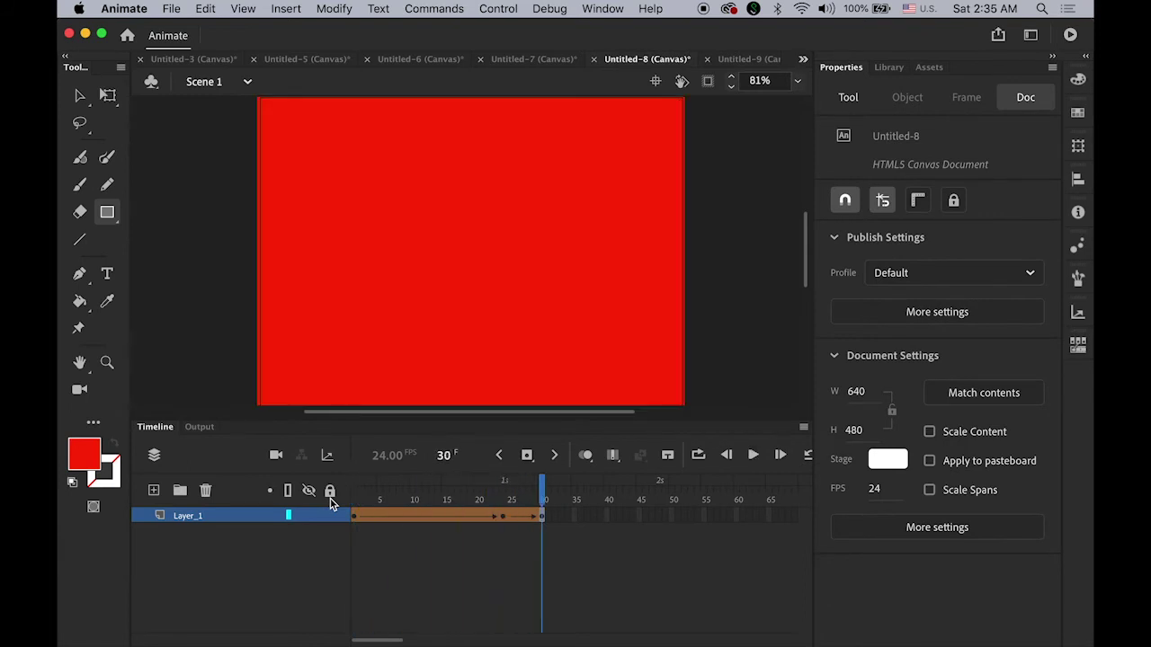
Play the animation, then add Layer_2 and move it below Layer_1
key("Return")
left_click(153, 491)
left_click_drag(210, 516, 223, 553)
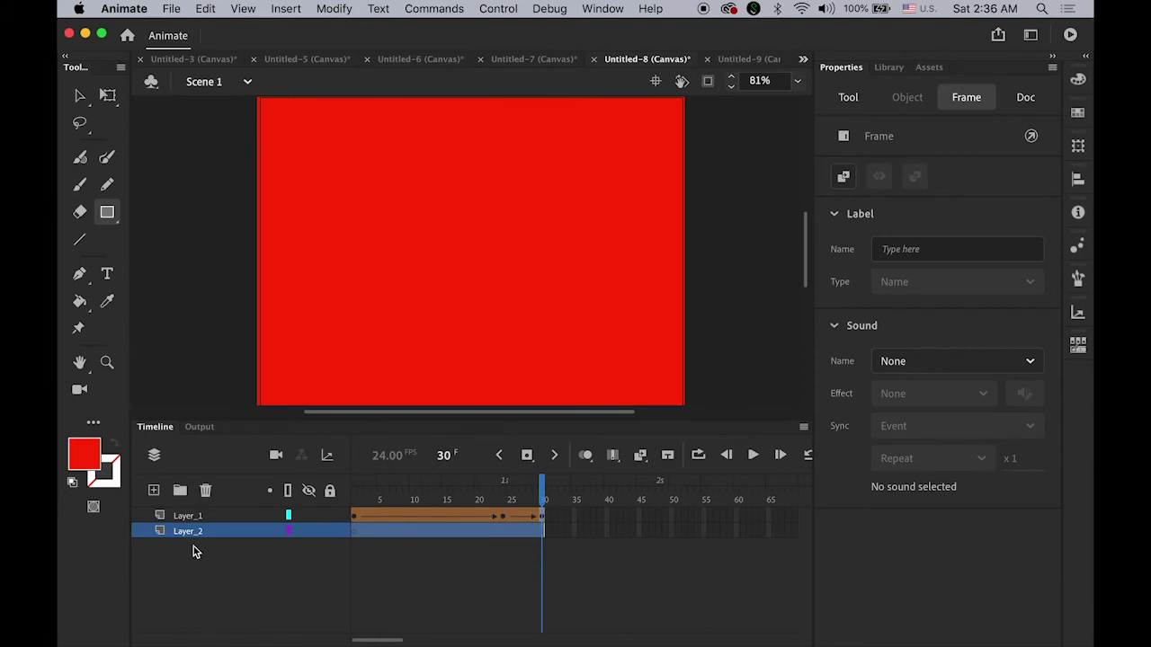
Import dolphin.jpg from the ShapeHint folder onto Layer_2's stage and toggle Layer_1's visibility to check it
left_click(171, 8)
mouse_move(269, 223)
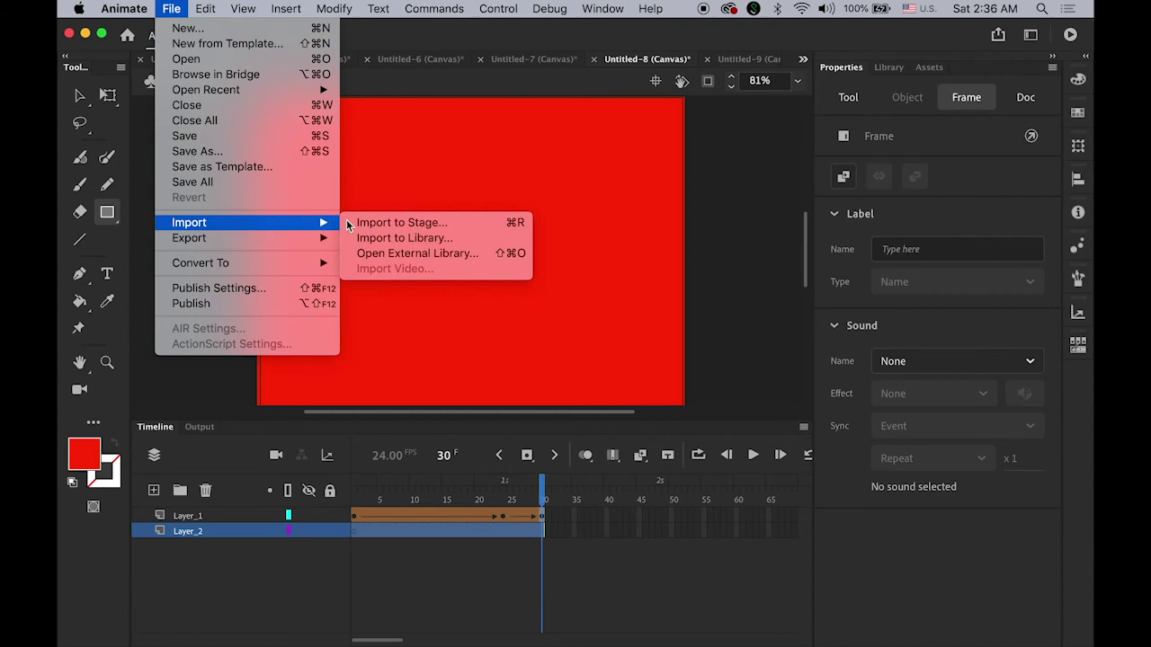
left_click(474, 223)
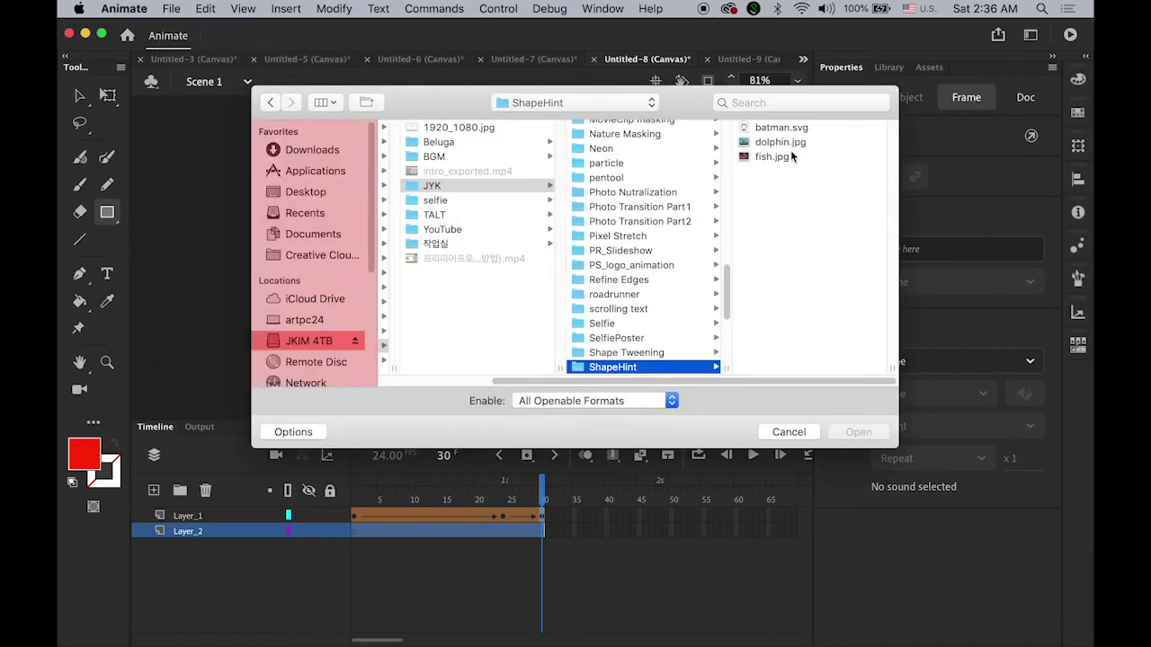
left_click(793, 145)
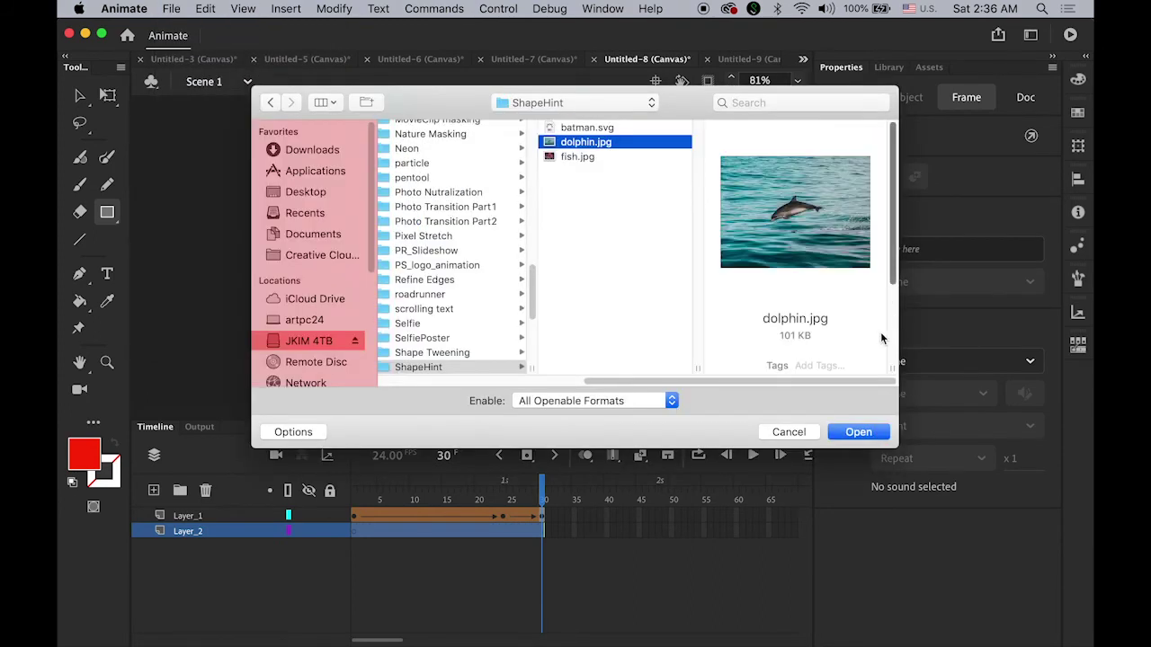
left_click(870, 435)
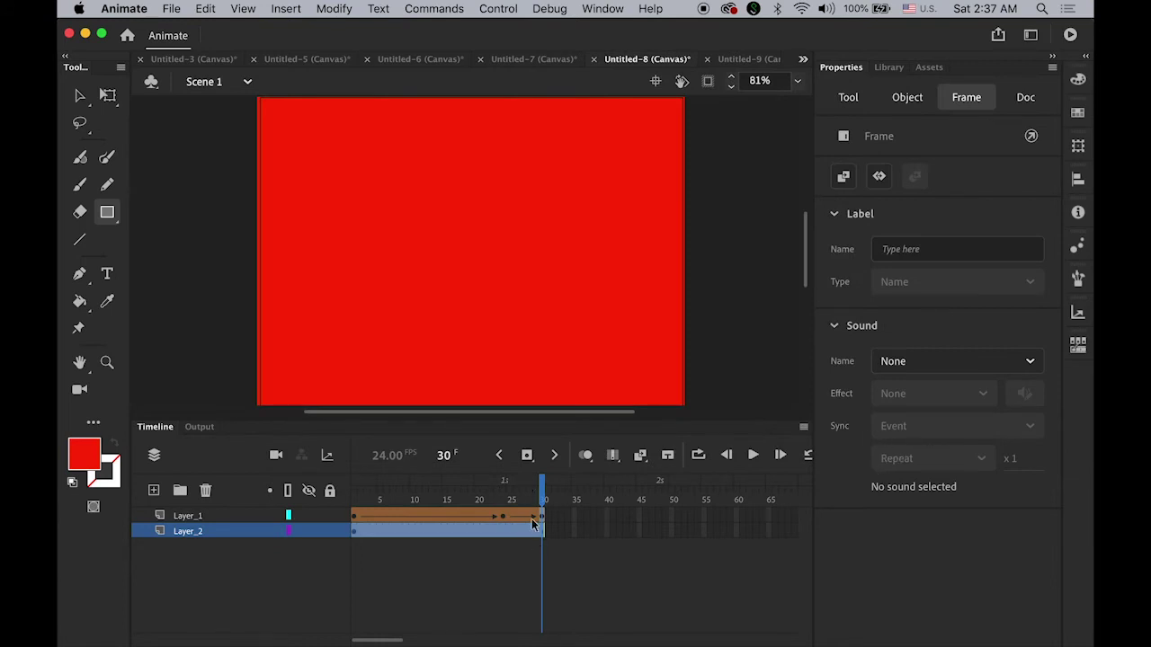
left_click(310, 516)
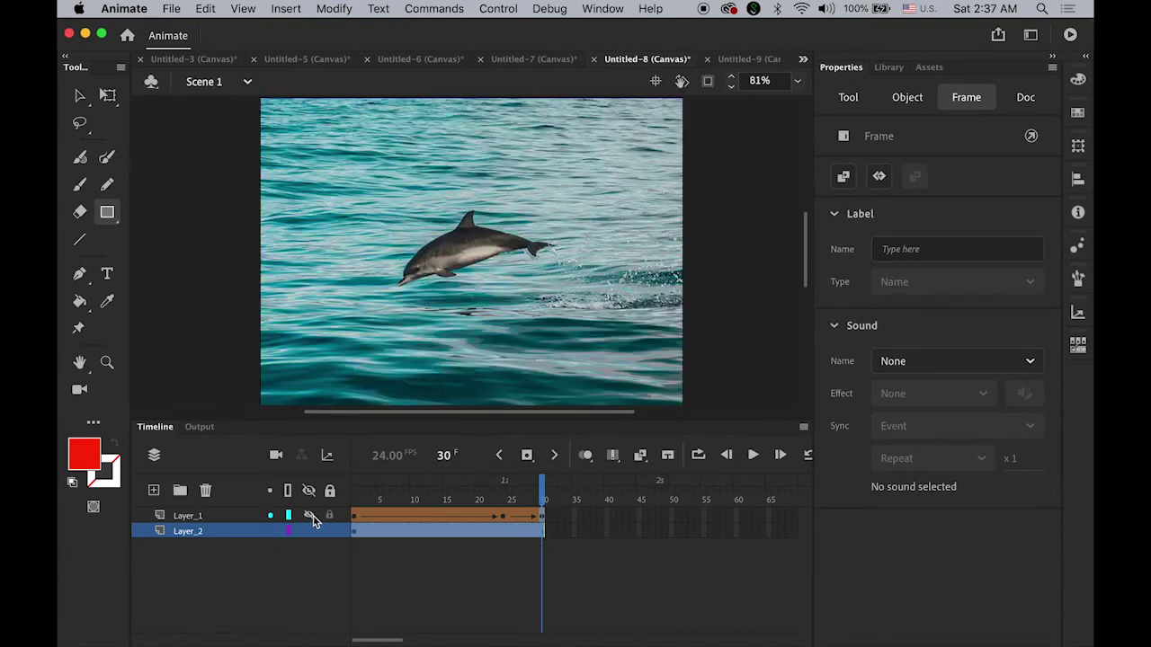
left_click(311, 517)
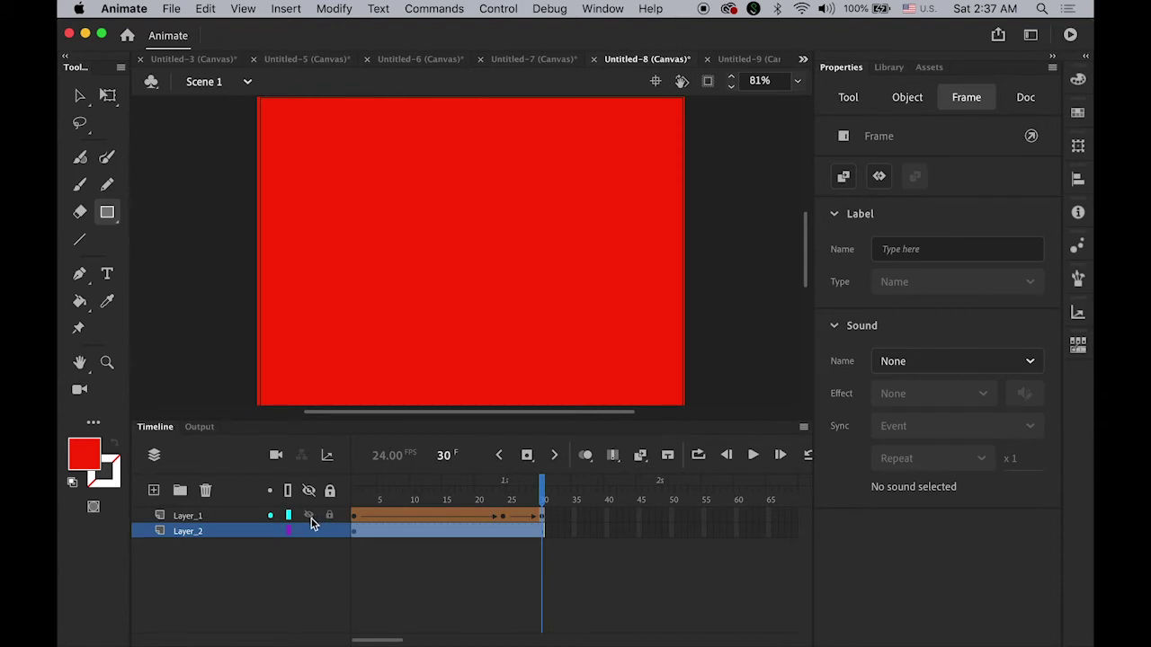
Make Layer_1 a mask over Layer_2, then scrub and play the masked dolphin animation
left_click(156, 517)
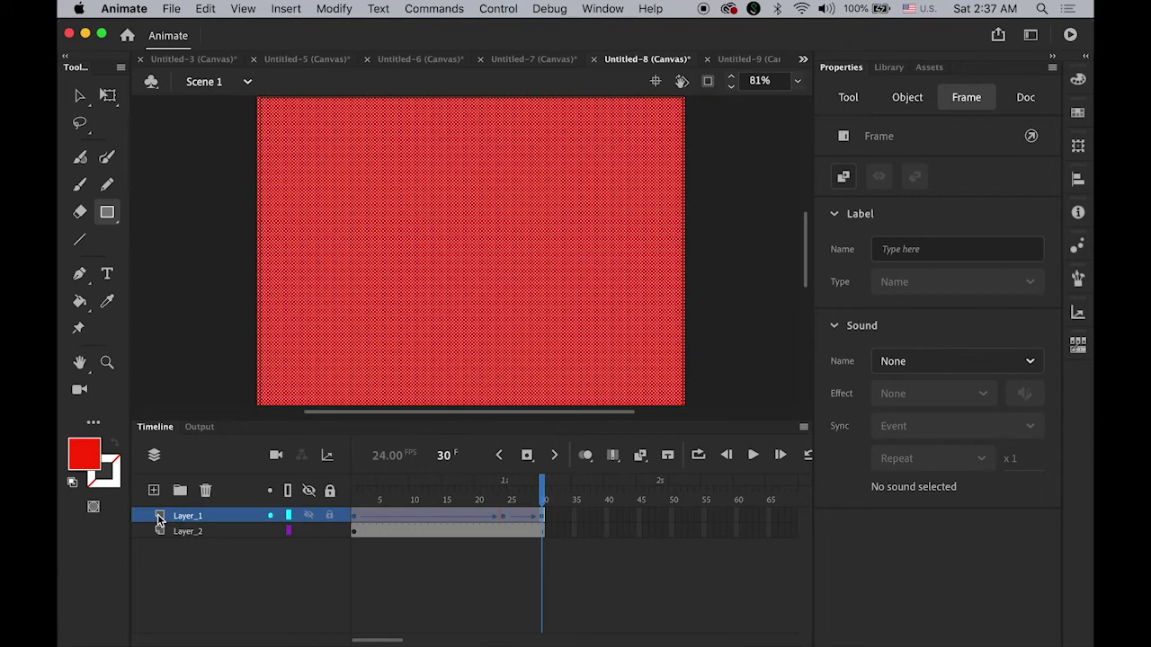
right_click(158, 519)
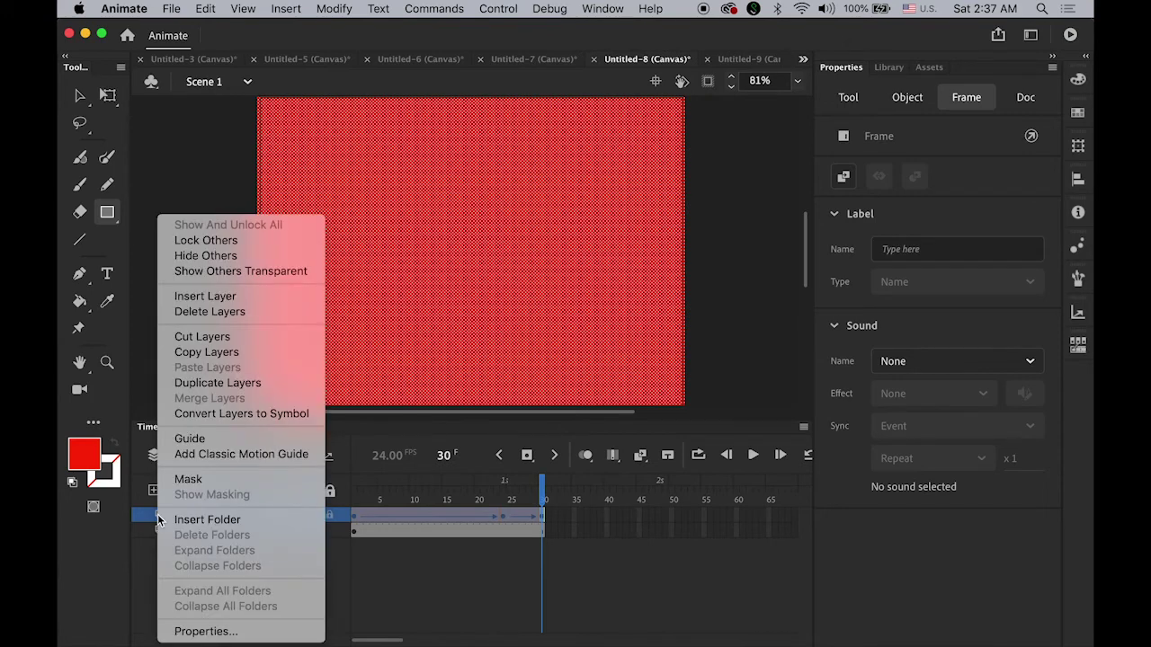
left_click(199, 484)
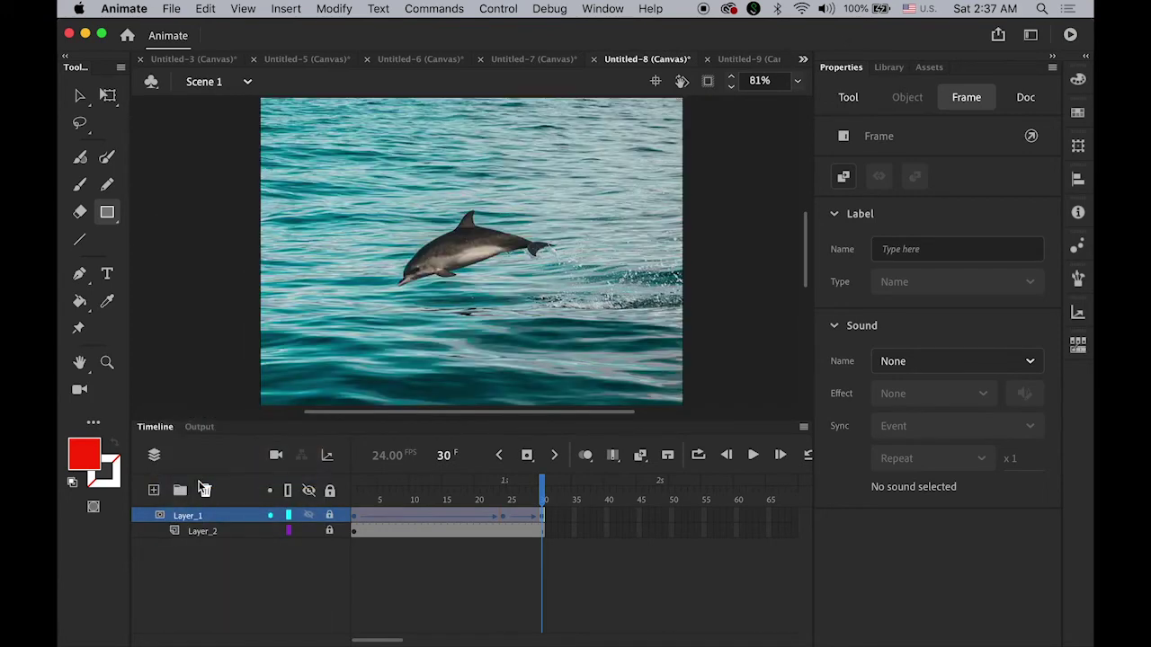
mouse_move(543, 488)
left_mouse_down()
mouse_move(356, 503)
mouse_move(543, 504)
left_mouse_up()
left_click_drag(600, 534, 537, 528)
key("Return")
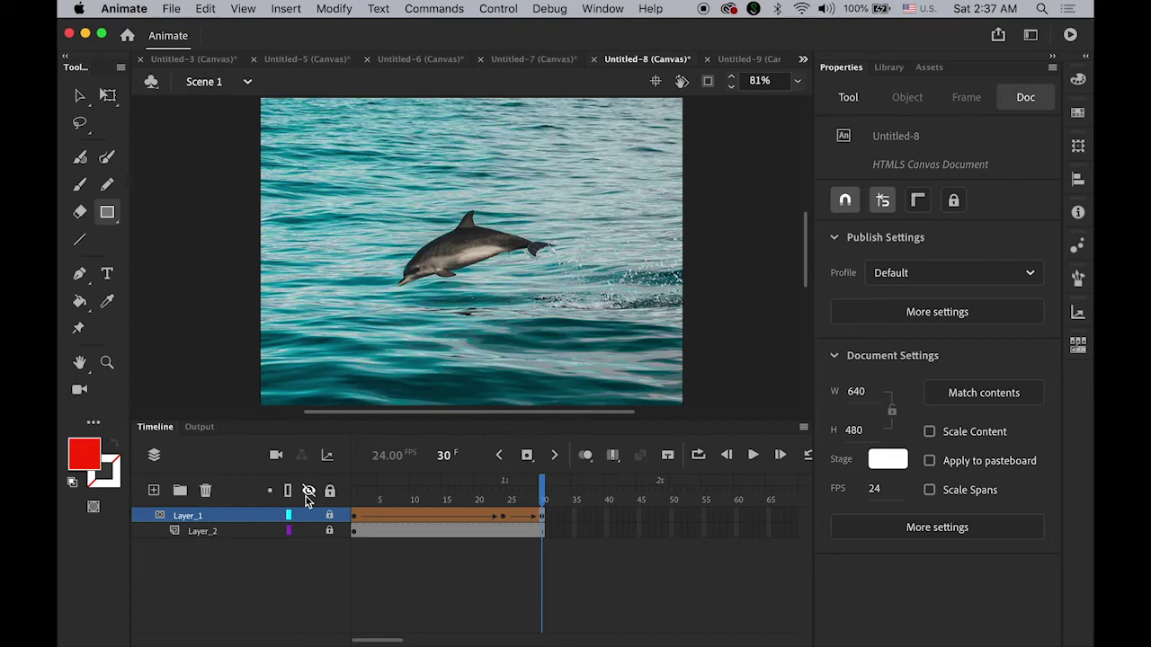
Test the movie in a web browser, then return to Adobe Animate
left_click(498, 9)
mouse_move(553, 173)
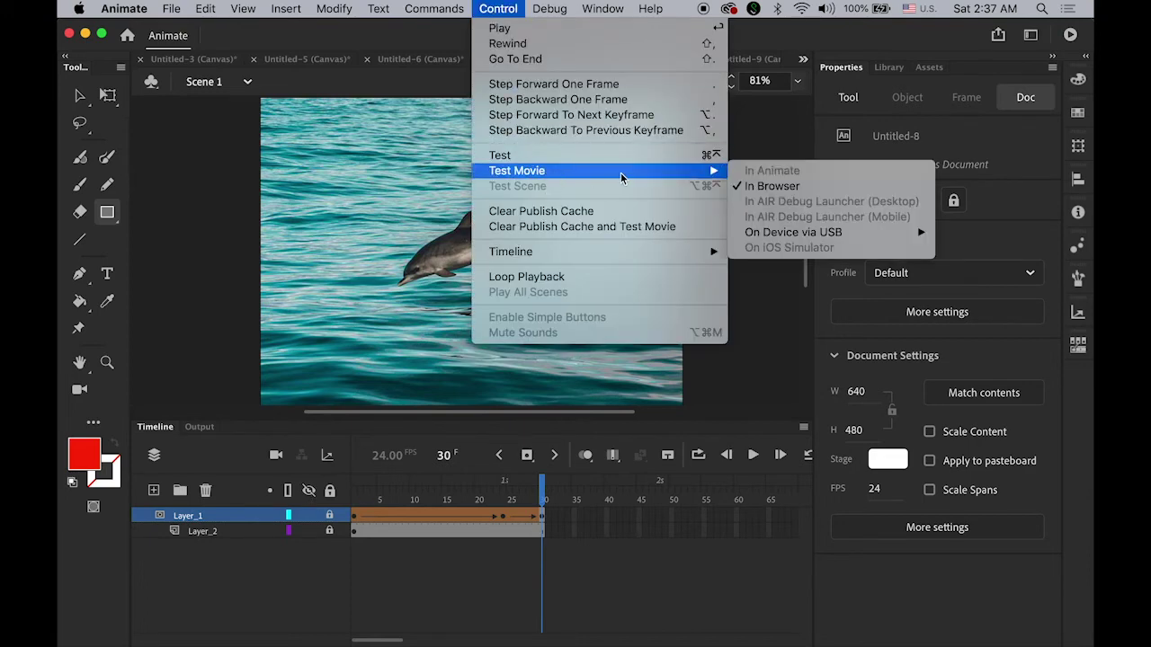
left_click(782, 187)
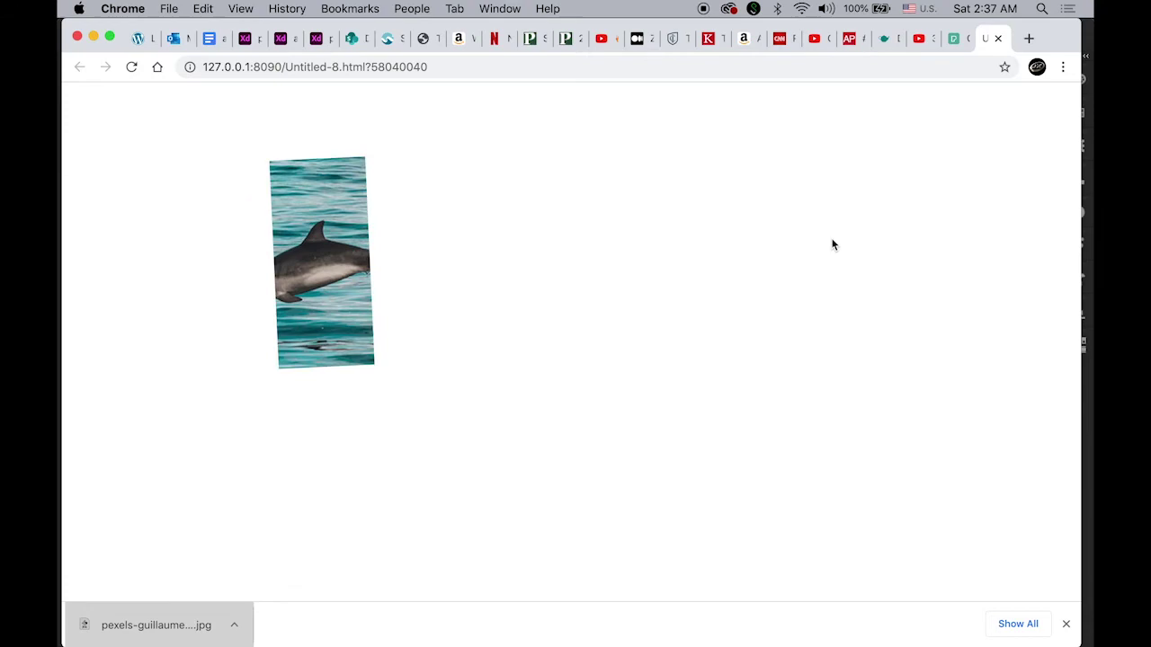
mouse_move(441, 640)
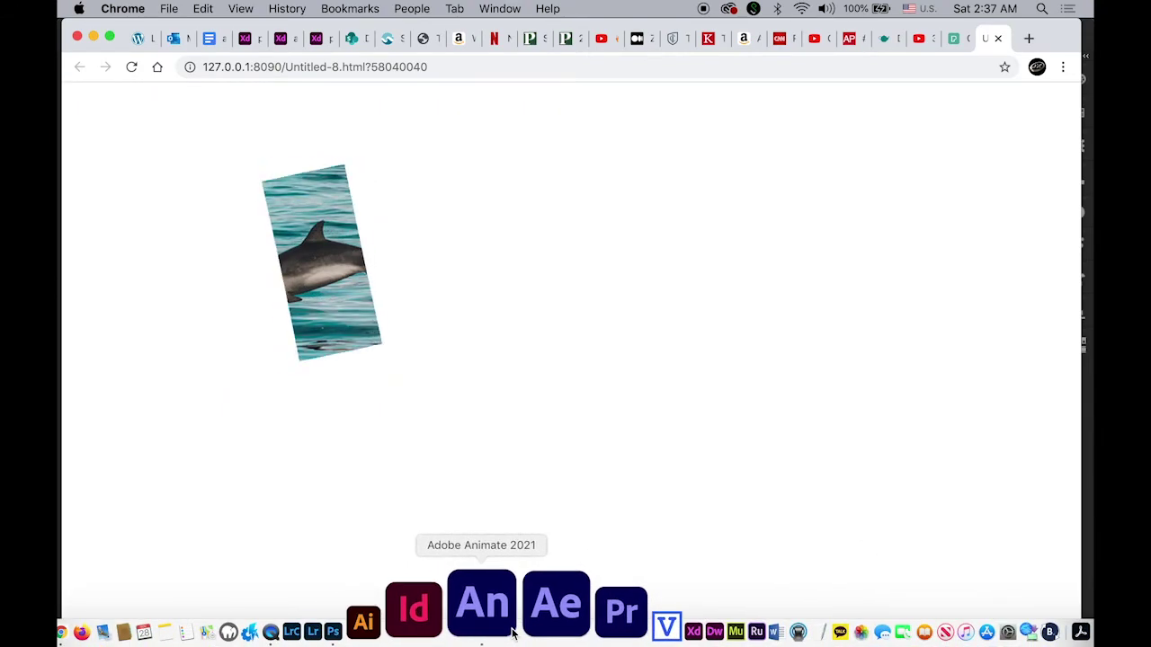
left_click(506, 631)
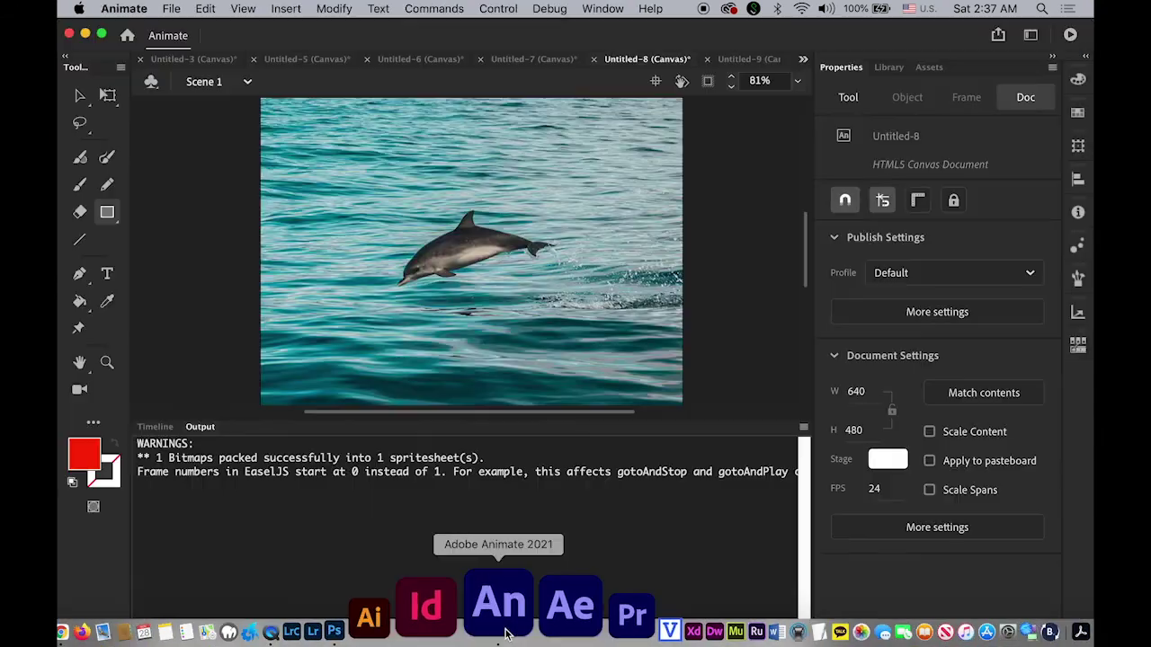
In Untitled-9, add Layer_3 and place it below Layer_1
left_click(746, 59)
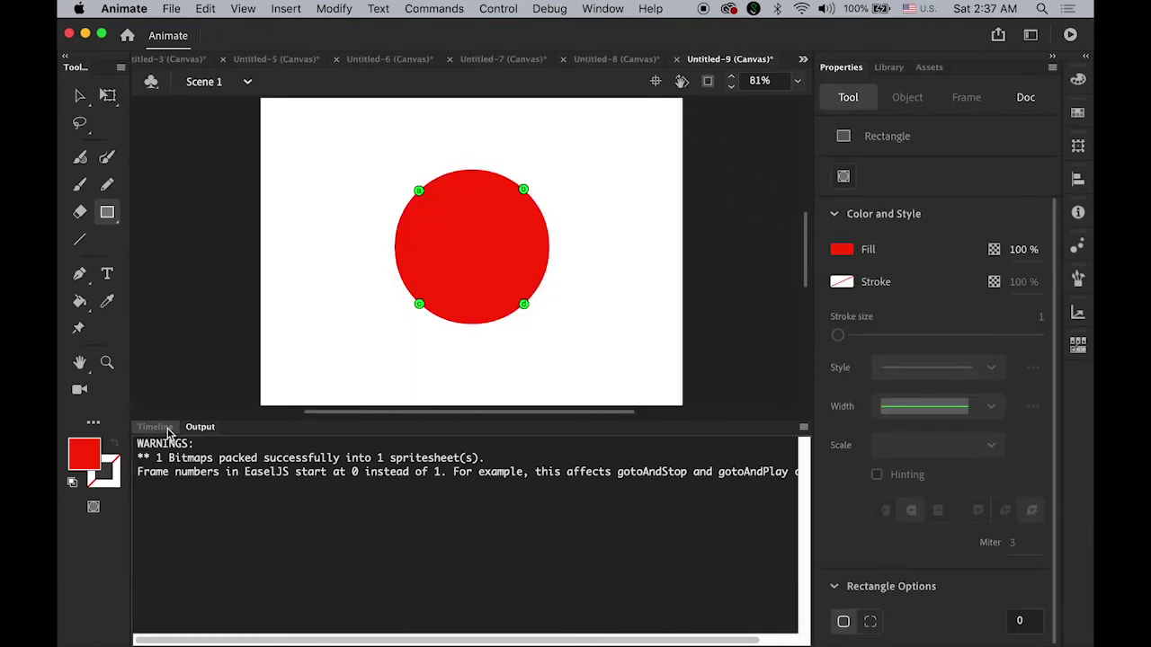
left_click(156, 427)
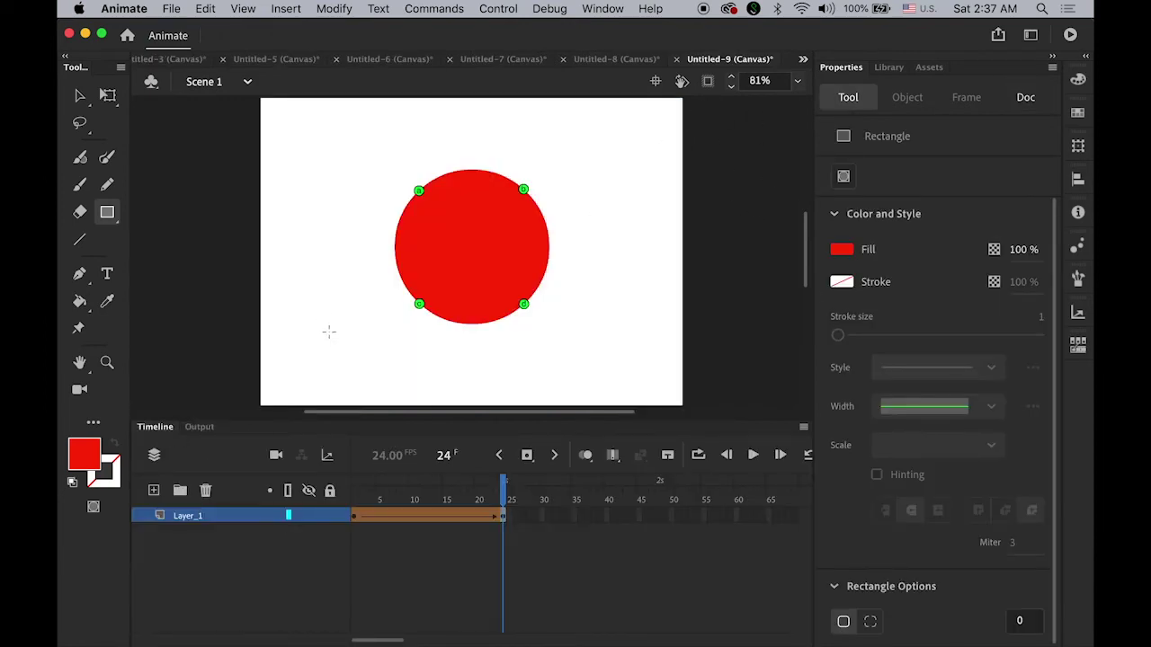
left_click(154, 492)
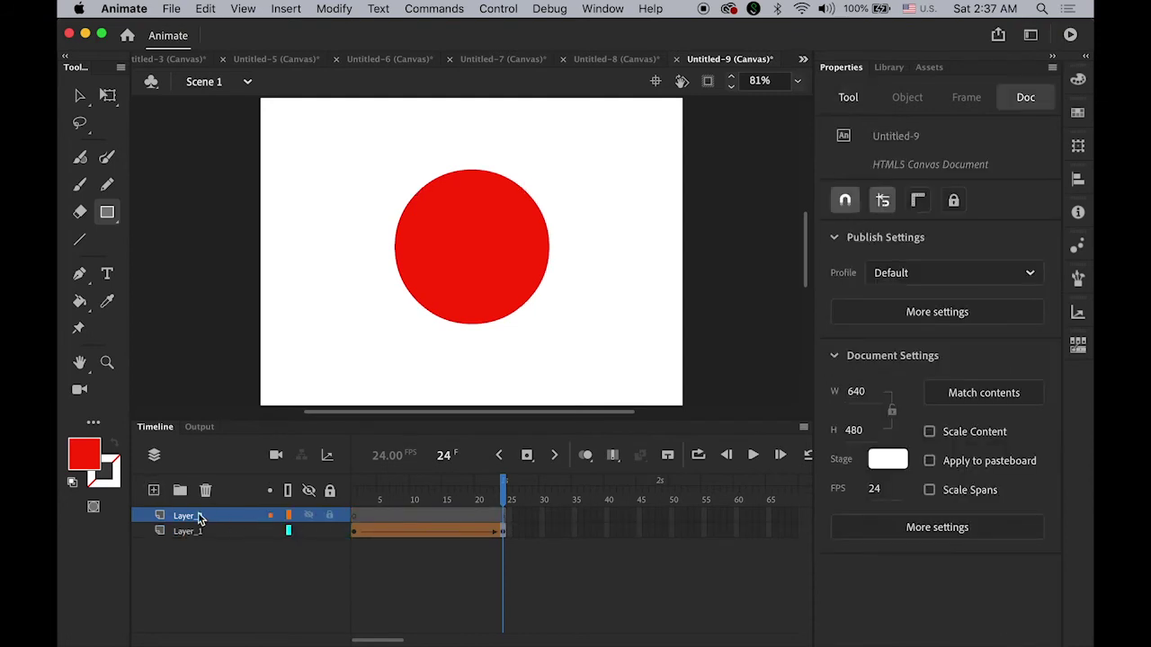
left_click_drag(185, 540, 186, 539)
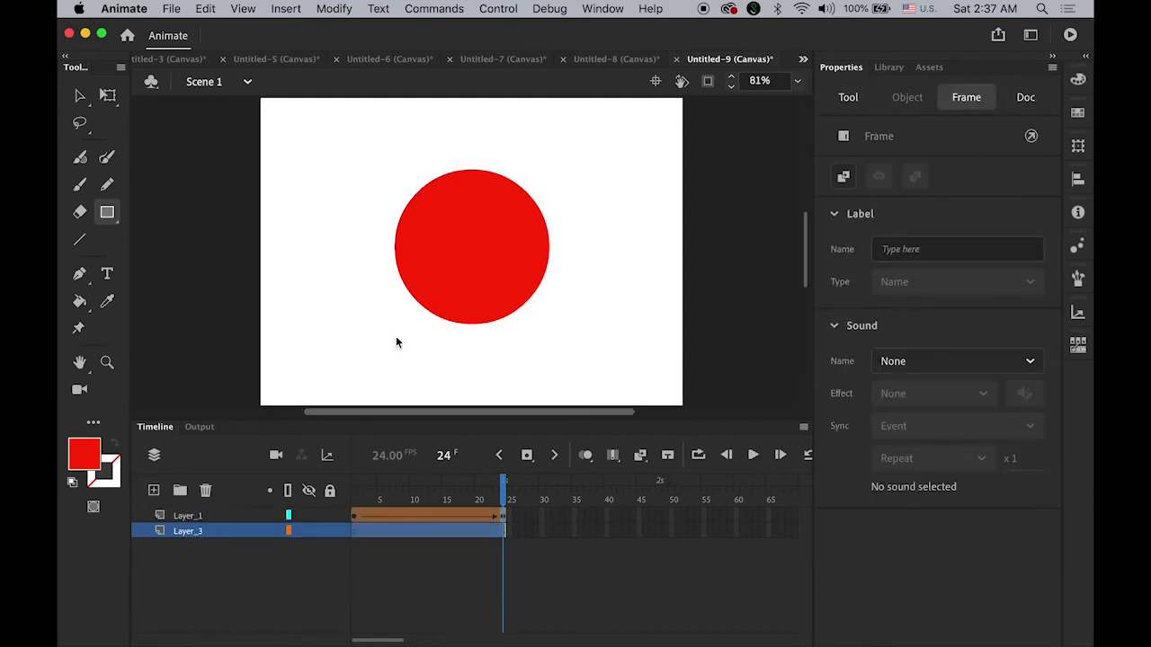
Import dolphin.jpg to the stage on Layer_3
left_click(174, 8)
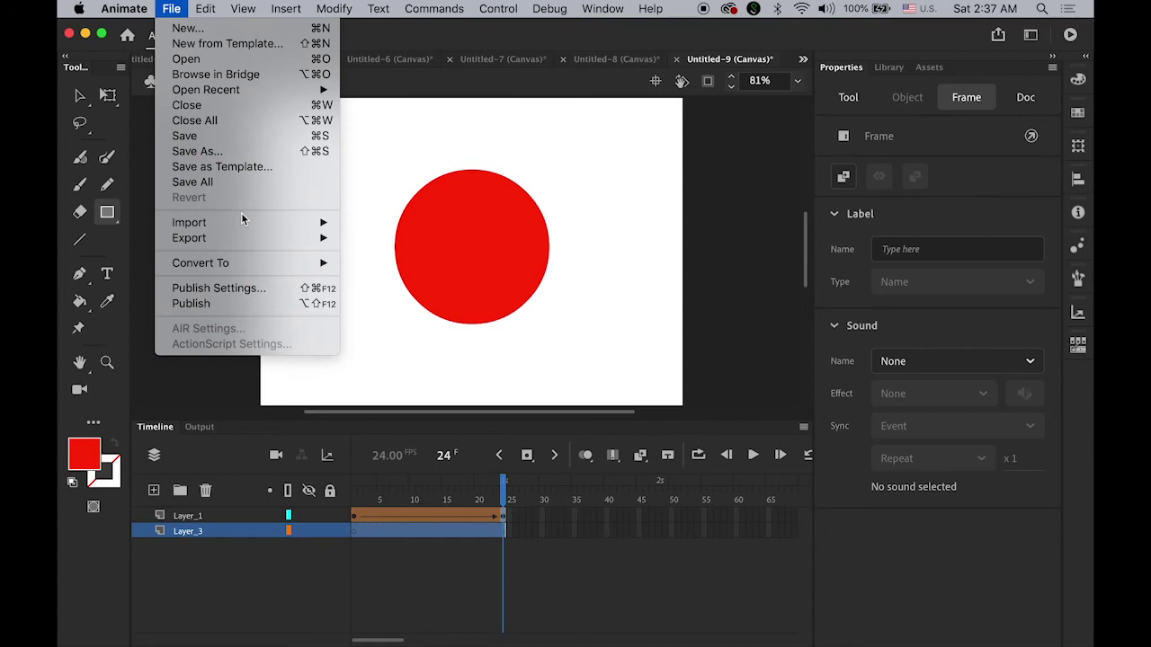
mouse_move(243, 222)
left_click(383, 218)
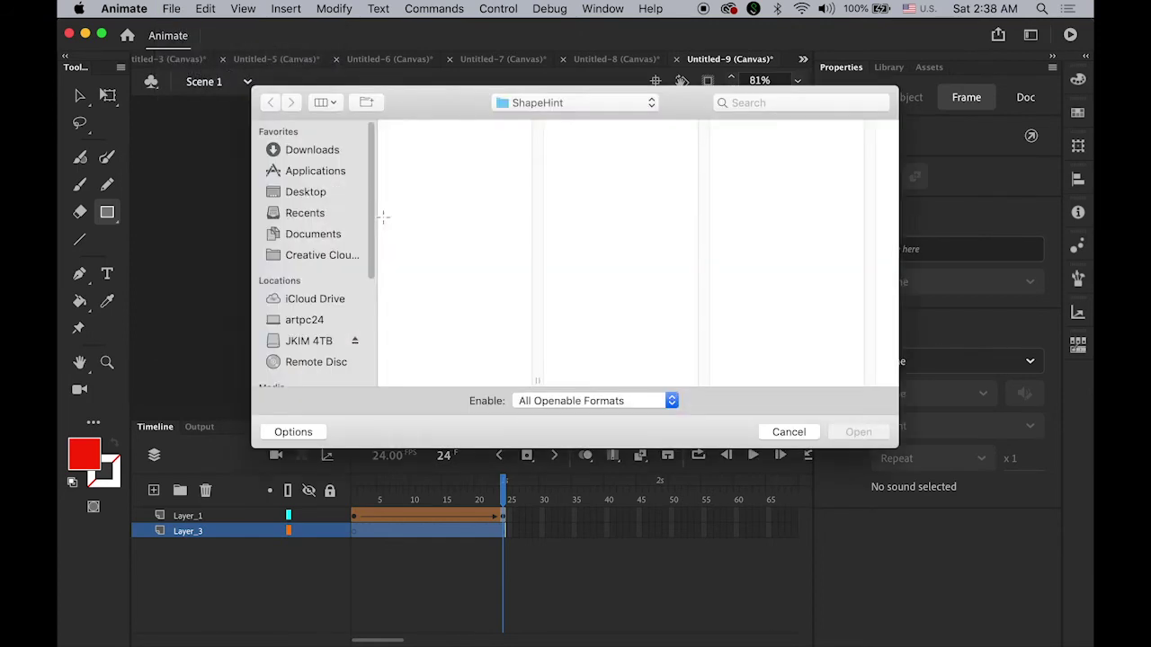
left_click(444, 144)
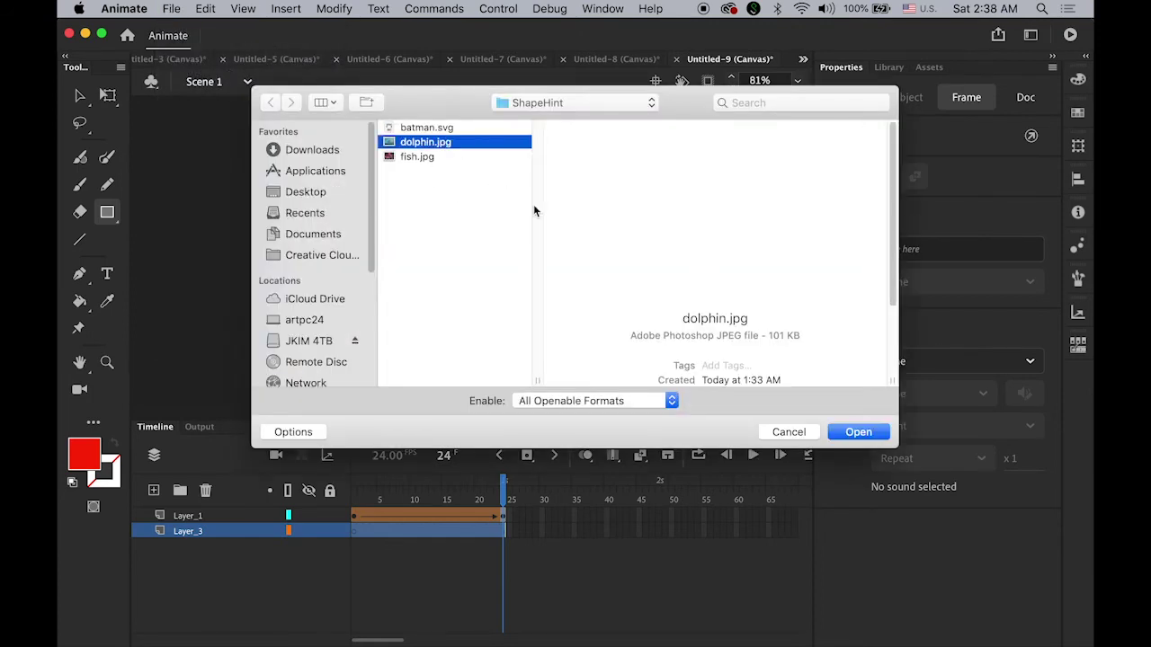
left_click(858, 431)
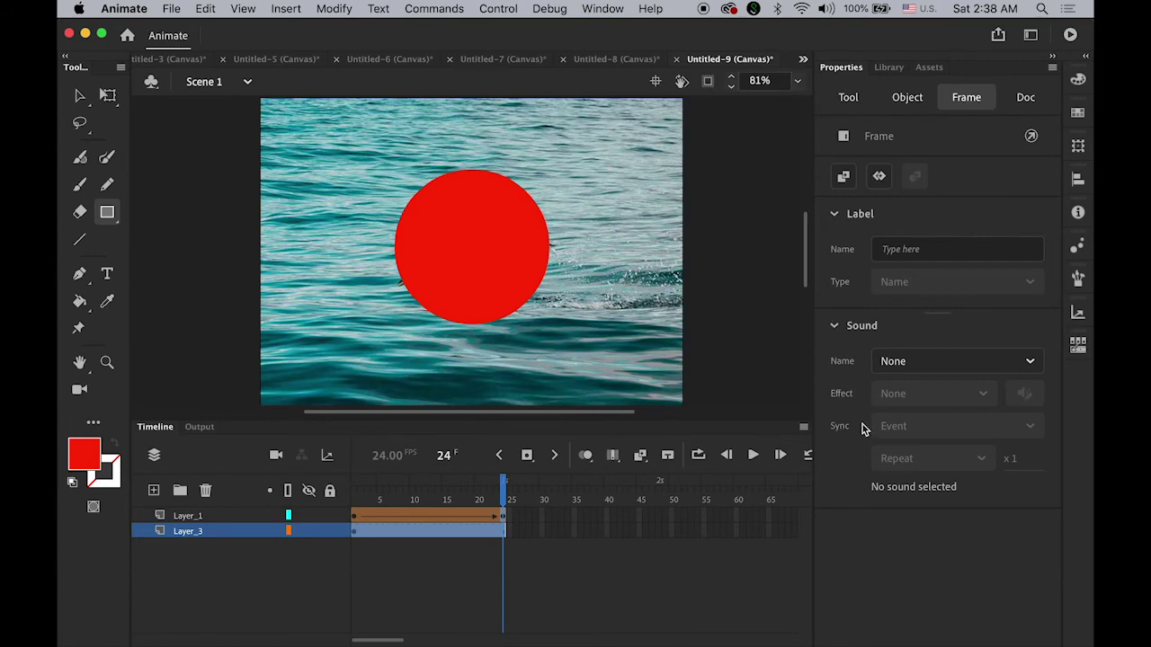
Turn Layer_1 into a mask over the dolphin, answer No in the prompt, and play it
left_click(173, 519)
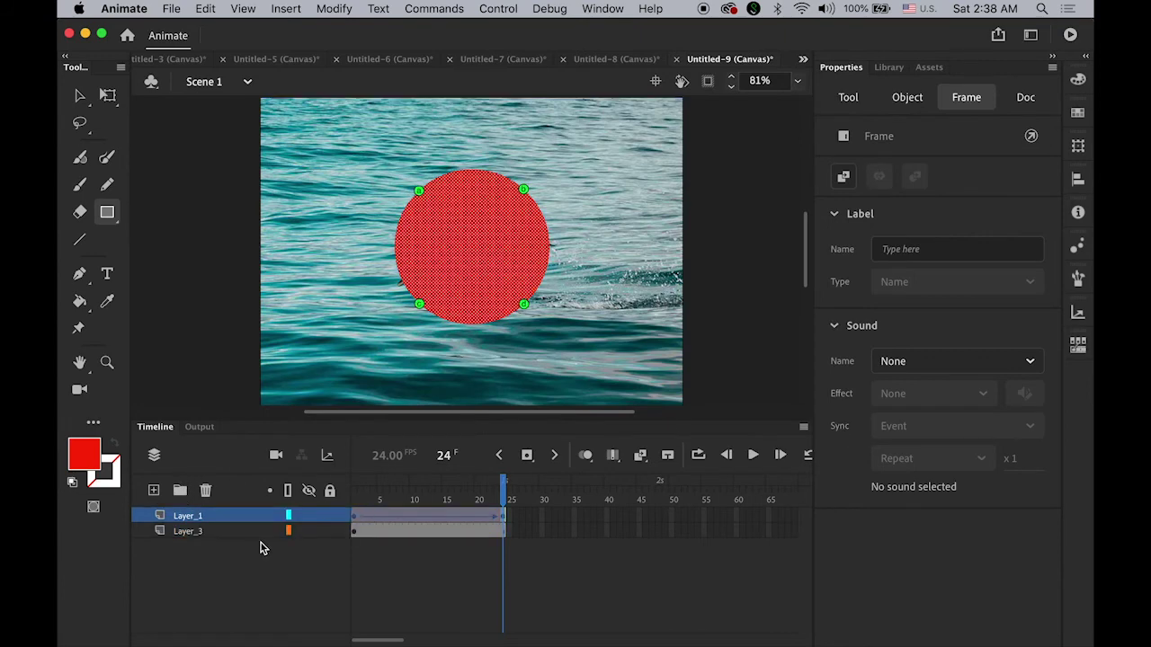
right_click(160, 518)
left_click(205, 482)
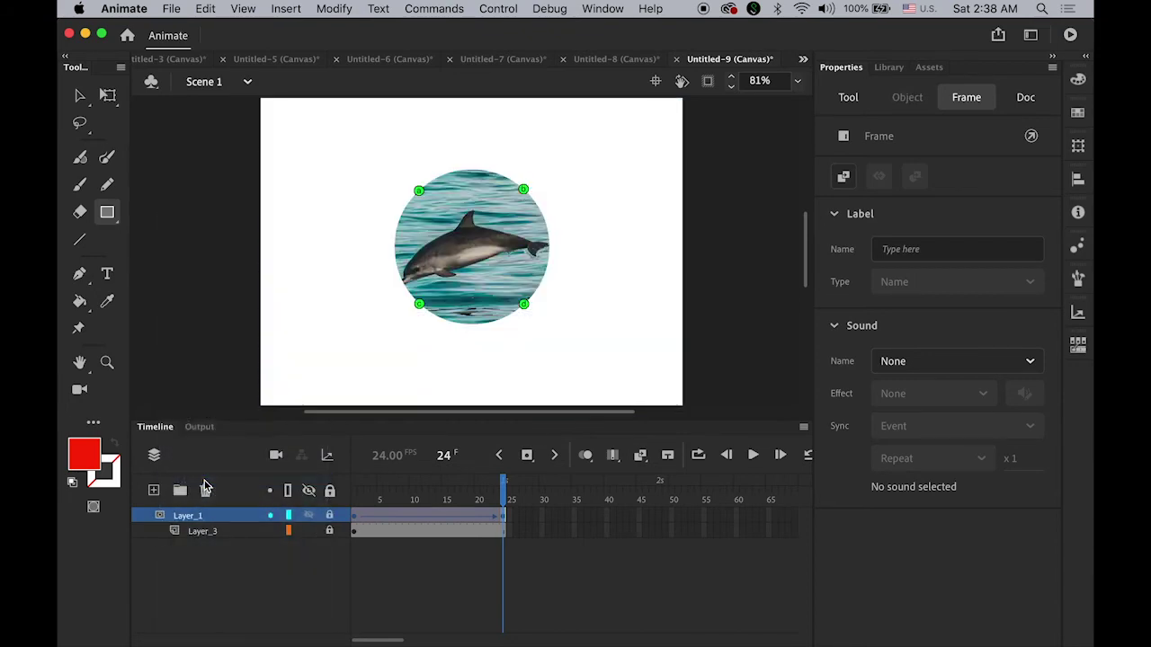
left_click(220, 323)
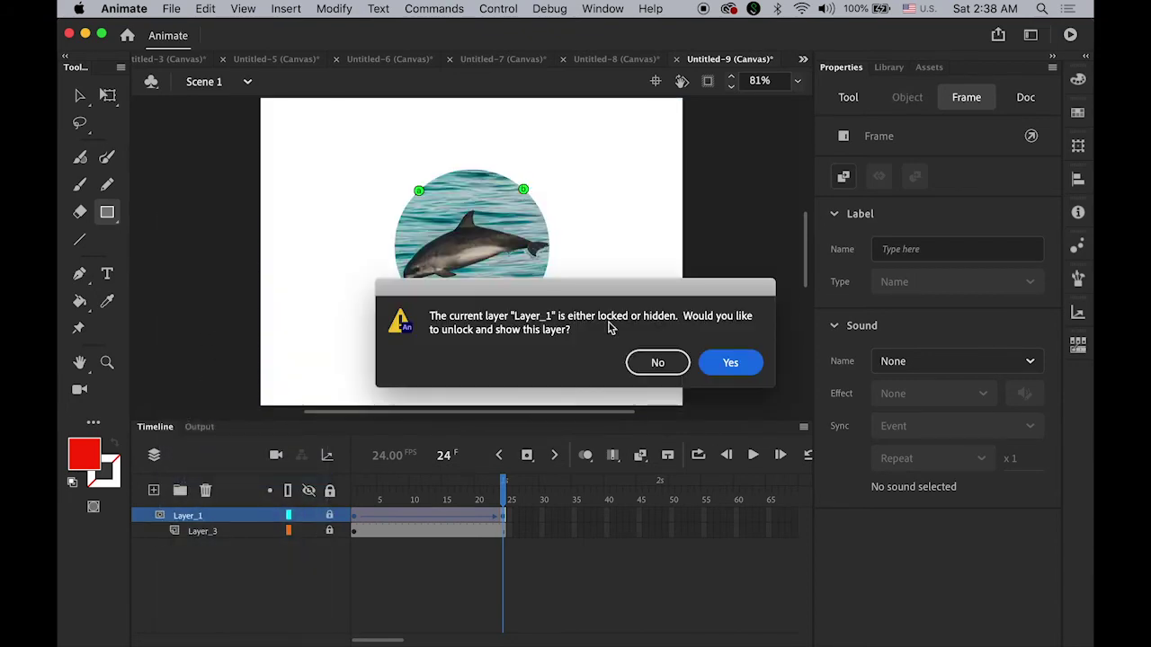
left_click(657, 363)
key("Return")
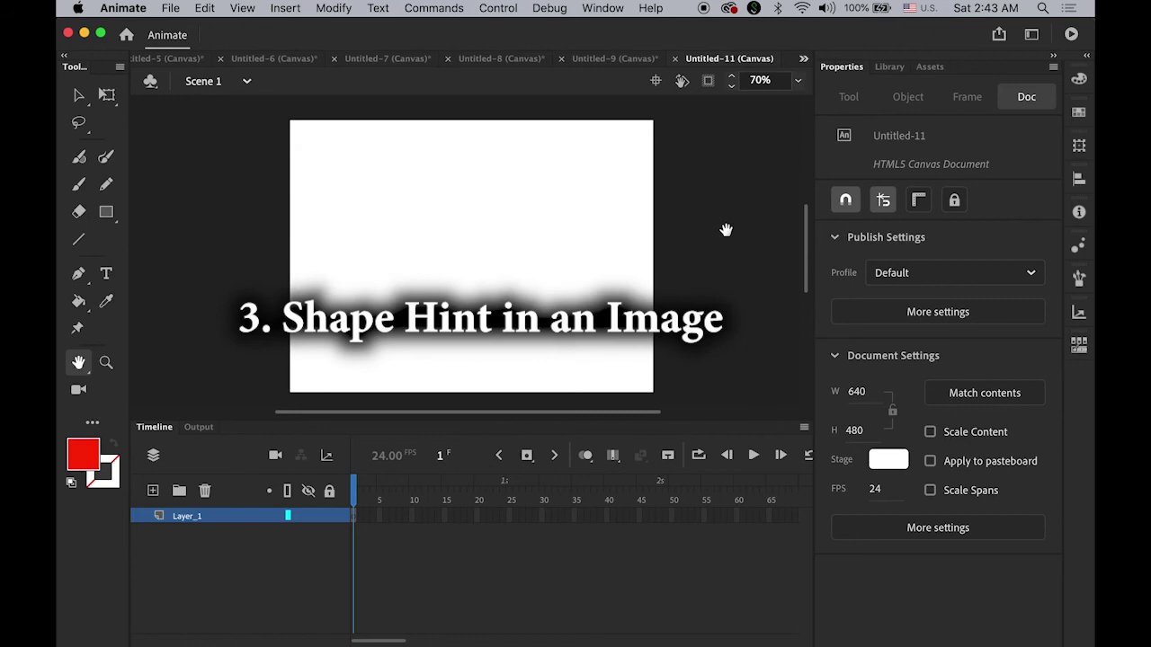
Import dolphin.jpg onto the Untitled-11 stage, then deselect it with the Selection tool
left_click(172, 9)
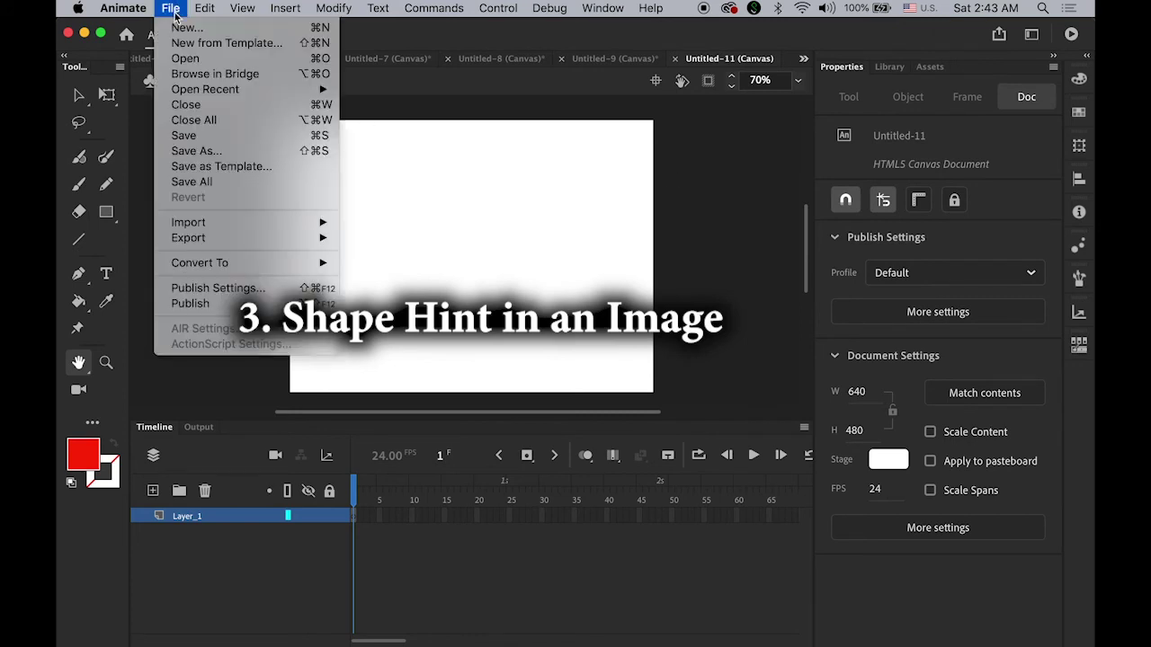
mouse_move(231, 222)
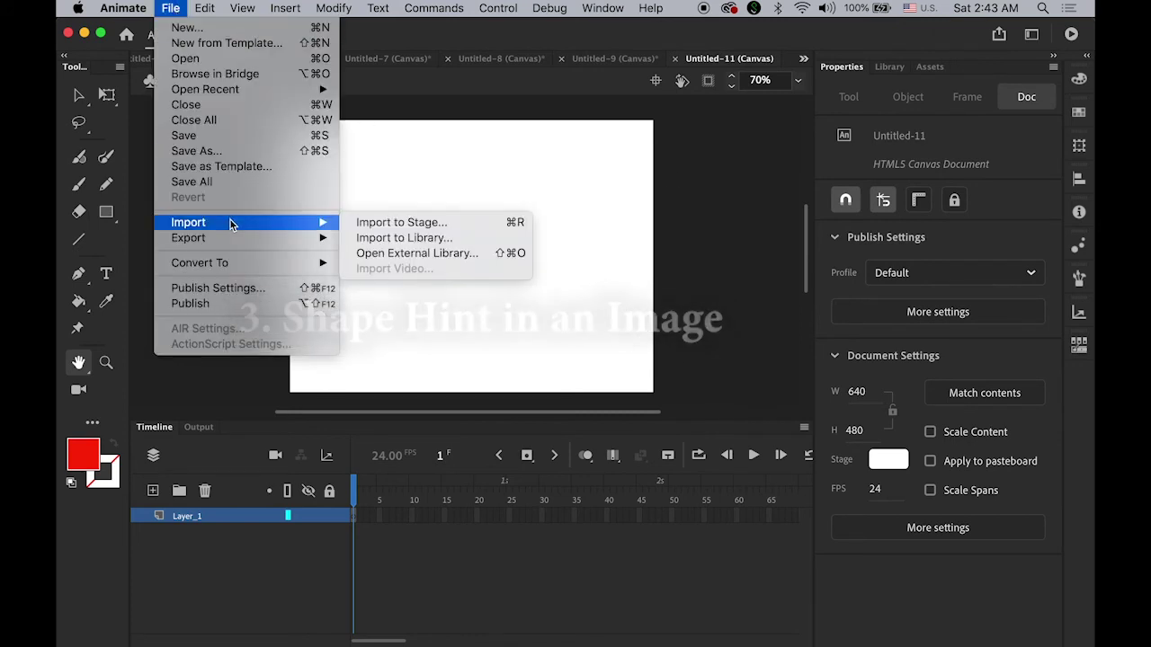
left_click(413, 222)
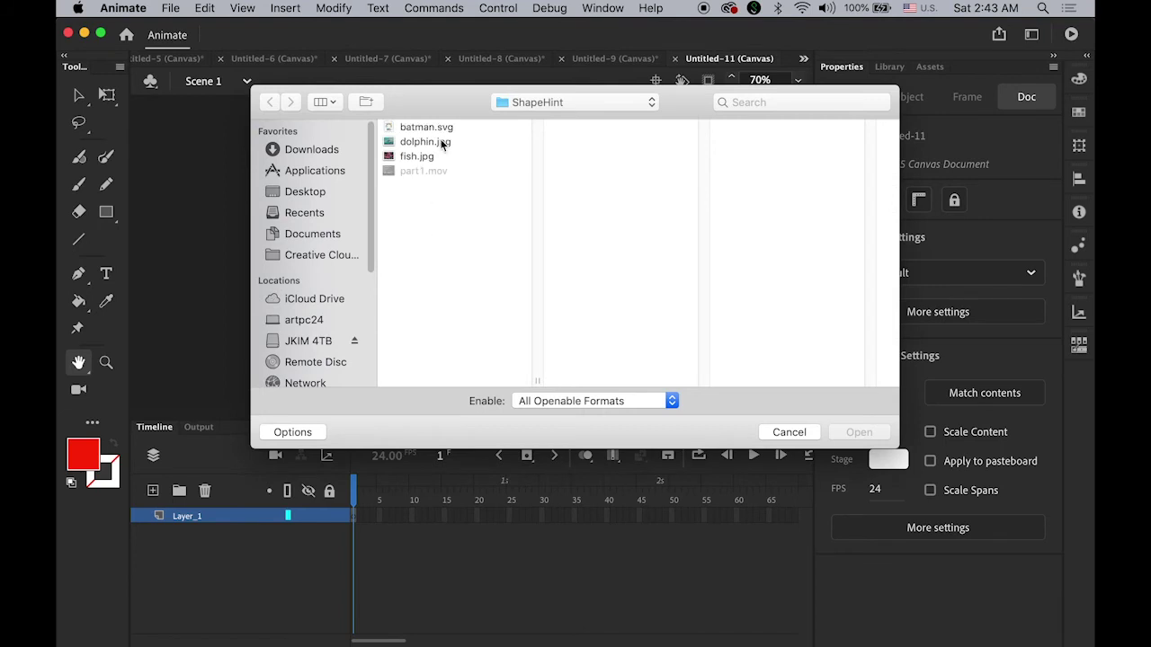
left_click(426, 142)
left_click(859, 432)
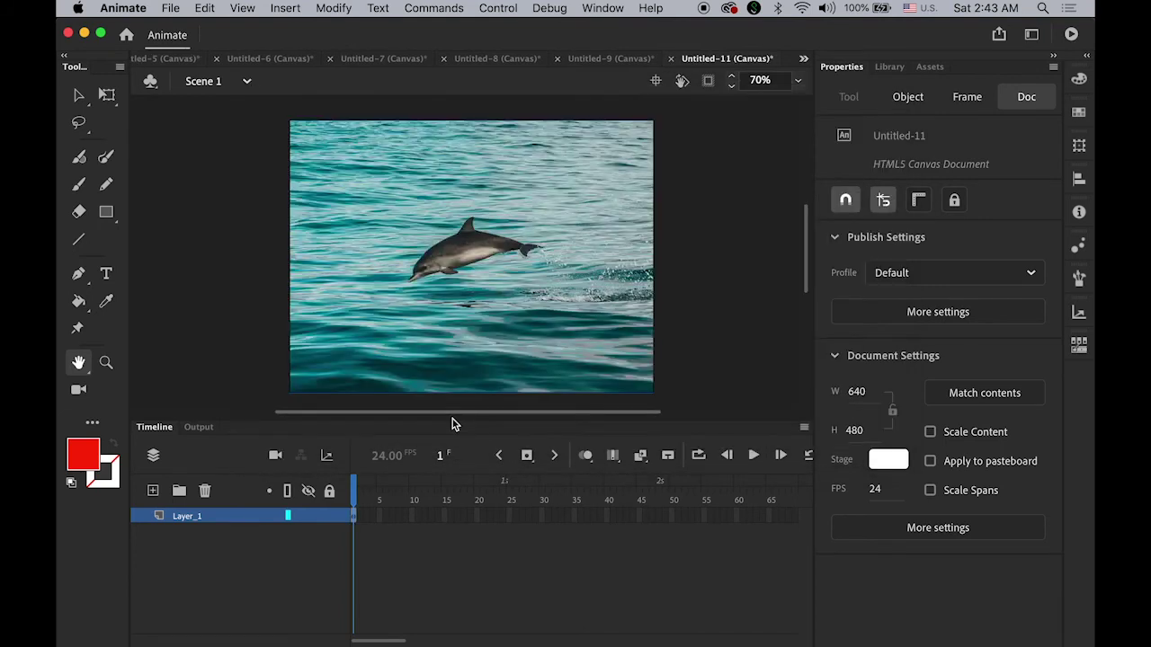
left_click(79, 95)
left_click(246, 213)
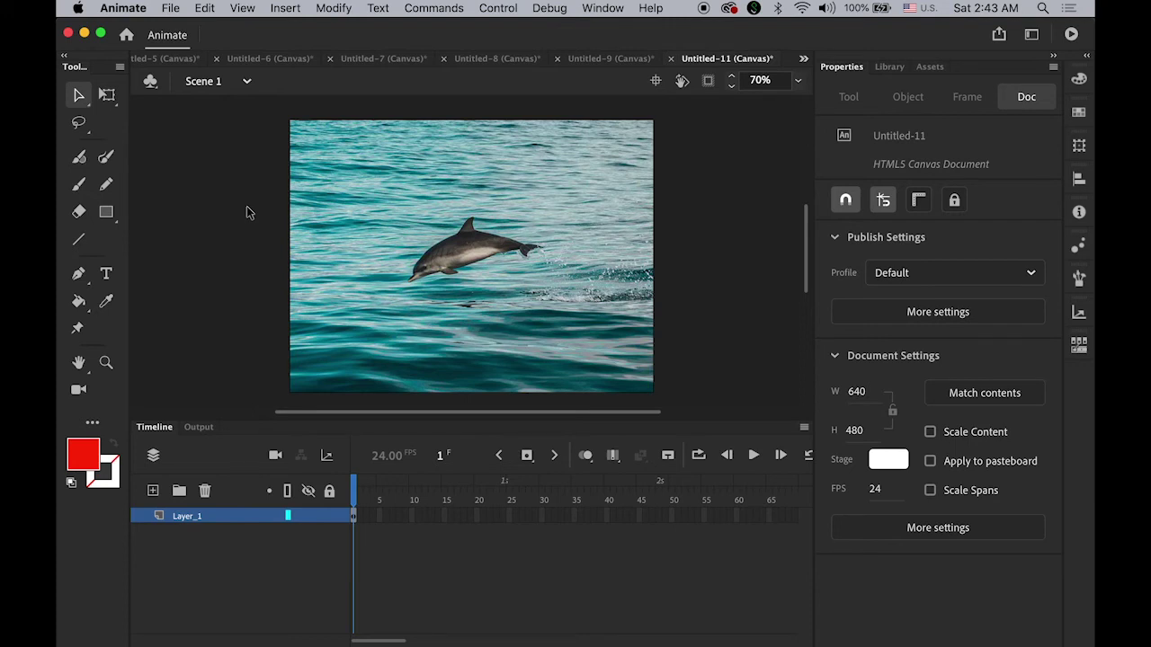
Break the dolphin bitmap apart into a shape and add a keyframe at frame 25
left_click(370, 234)
left_click(334, 8)
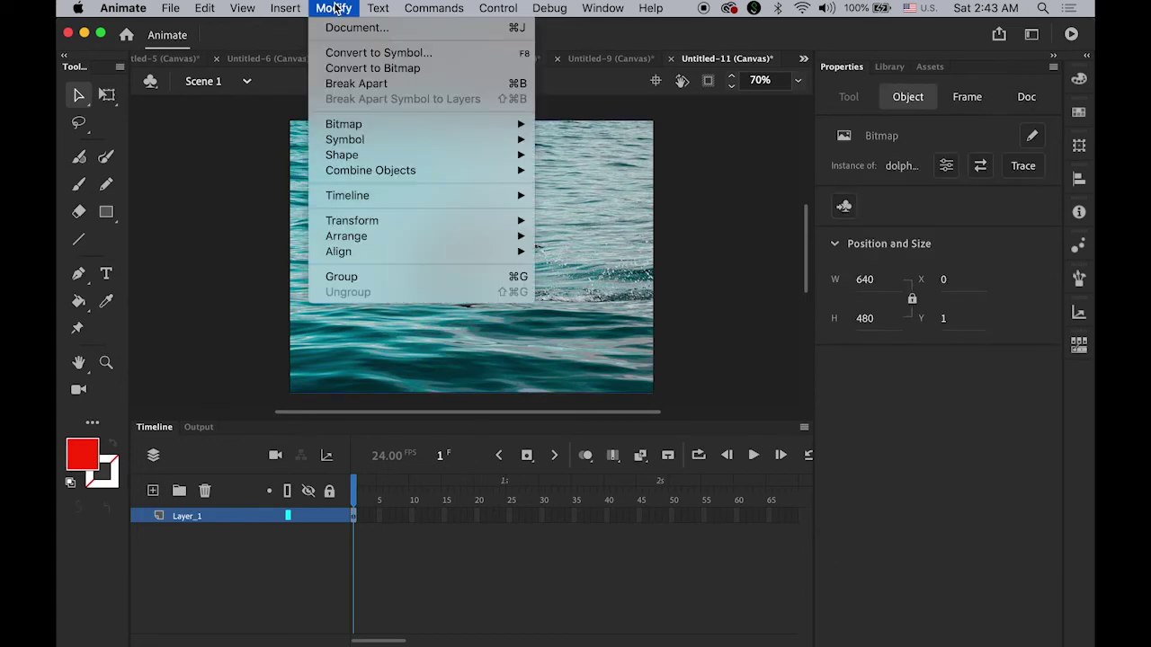
left_click(356, 82)
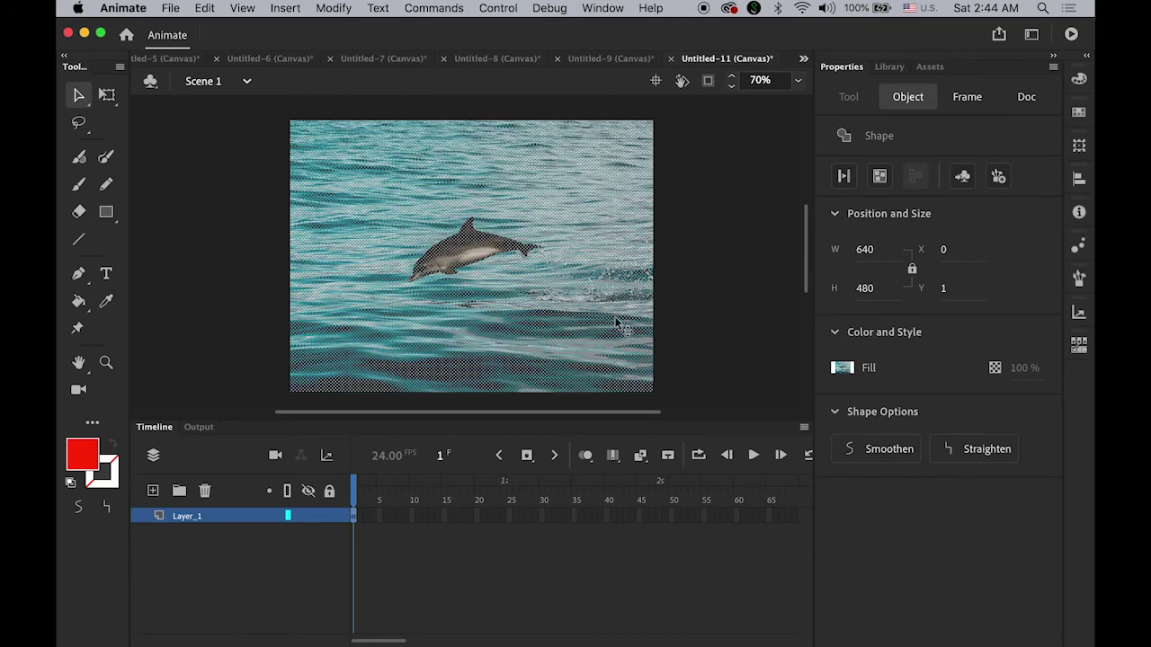
left_click(503, 520)
left_click(527, 457)
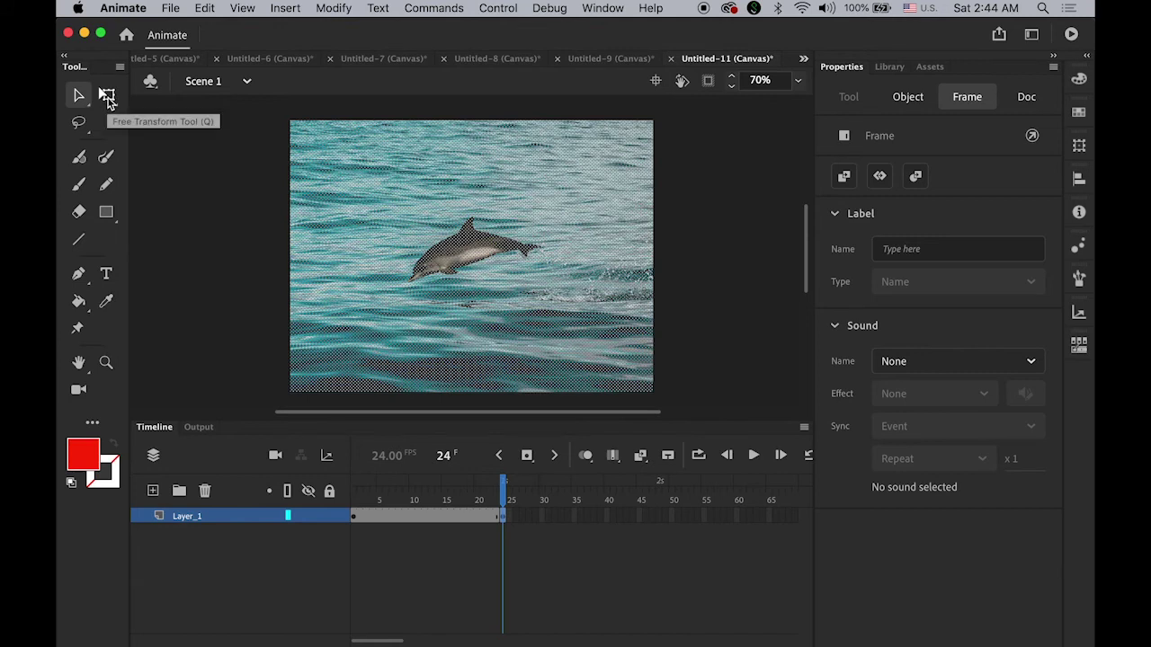
Shrink the photo around its centre to about 404 × 303 px with Free Transform, then deselect
left_click(109, 99)
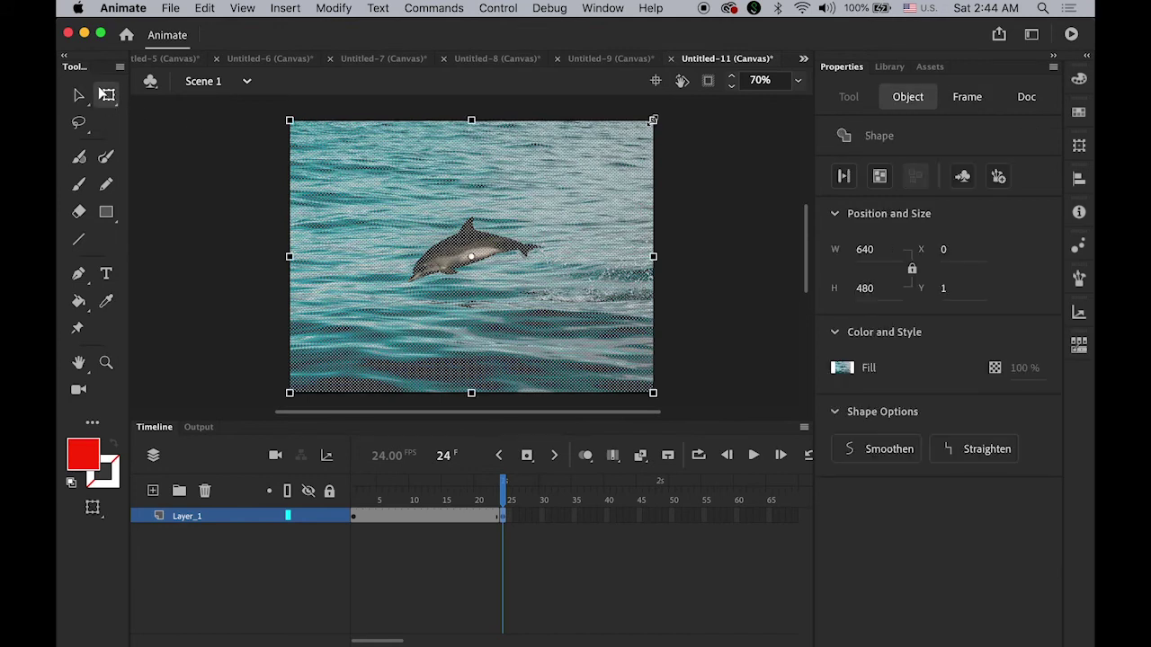
left_click_drag(653, 119, 590, 177)
left_click(78, 95)
left_click(234, 297)
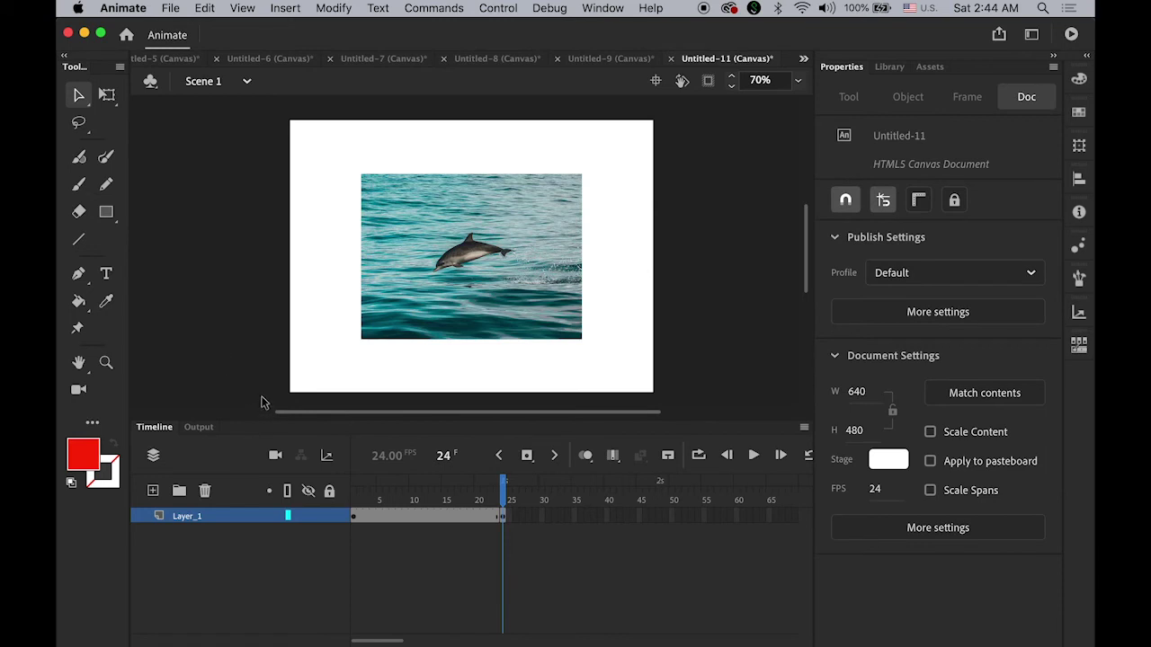
Create a shape tween between the keyframes, play it, then return to frame 1 and select the photo
left_click(431, 516)
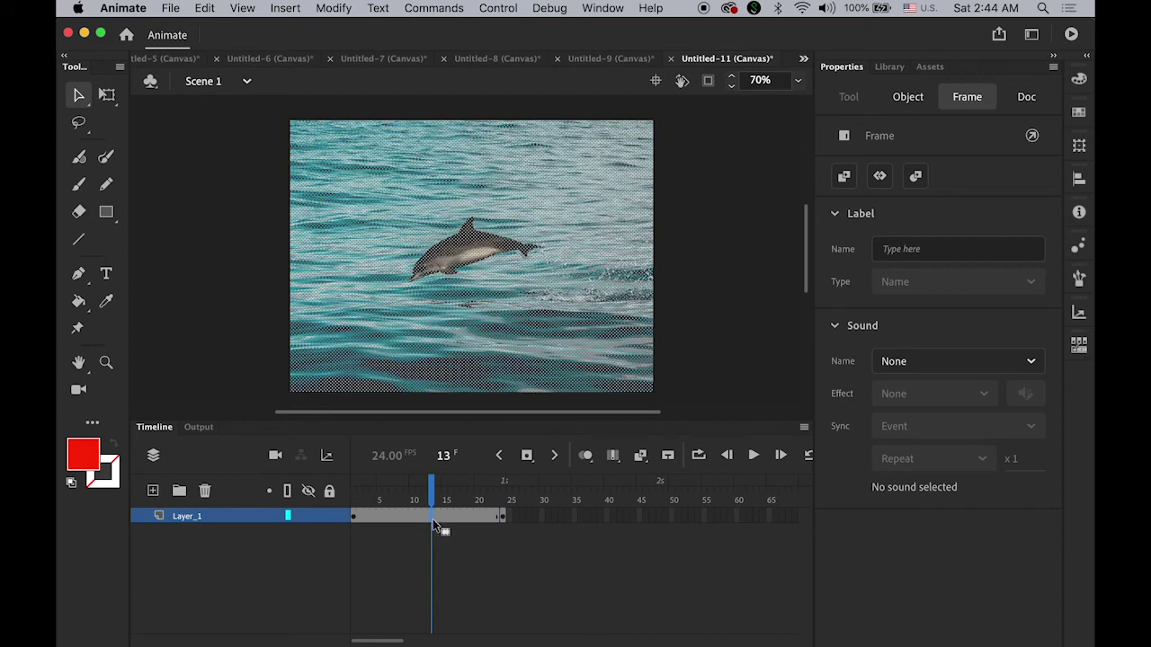
right_click(433, 521)
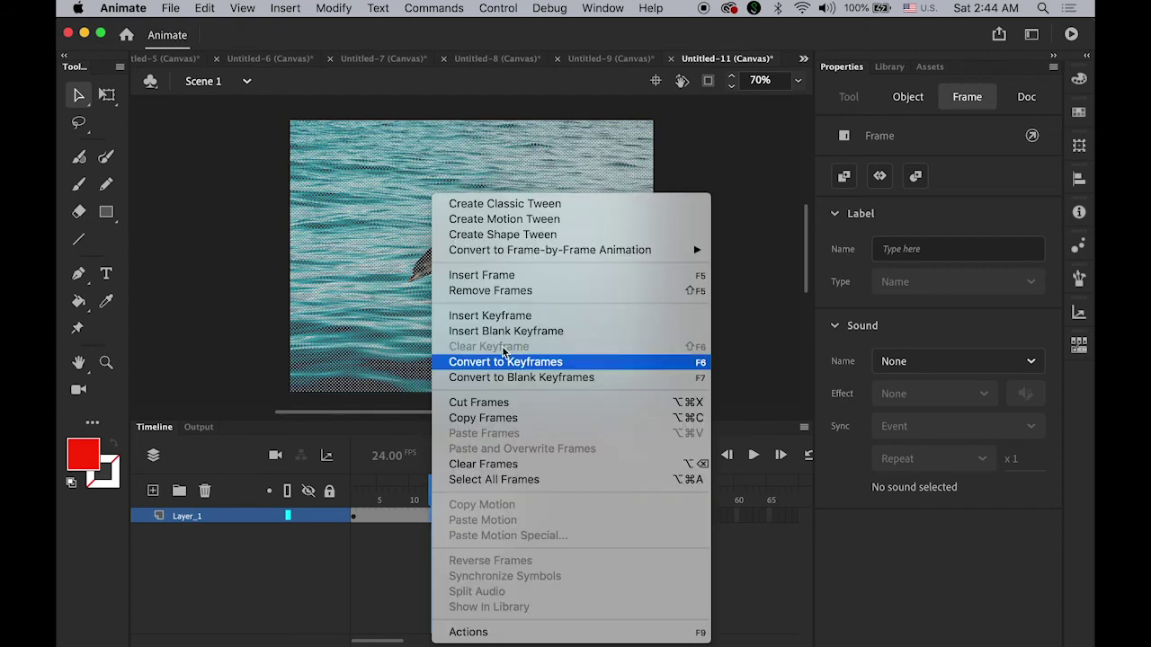
left_click(546, 237)
left_click(425, 500)
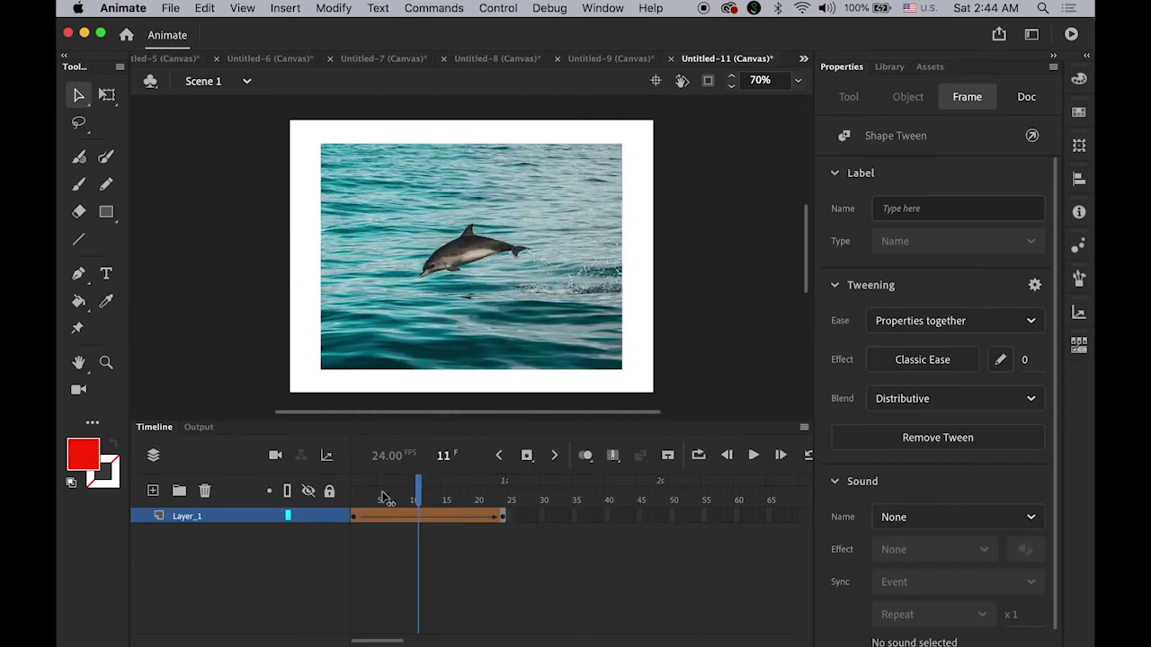
key("Return")
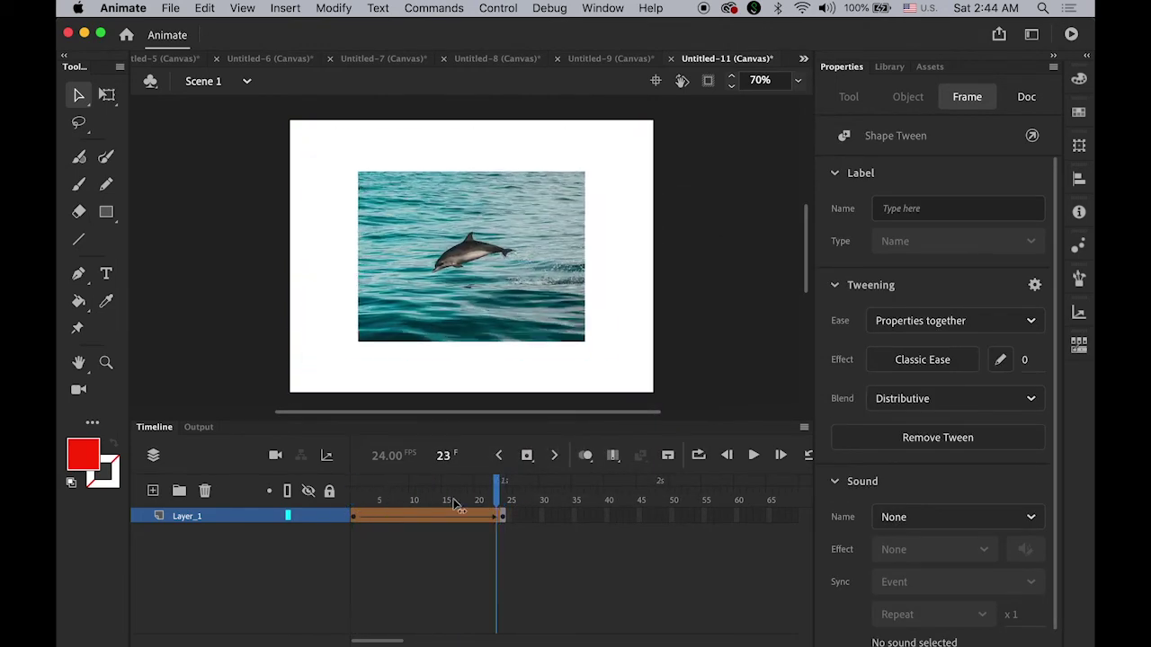
left_click(433, 502)
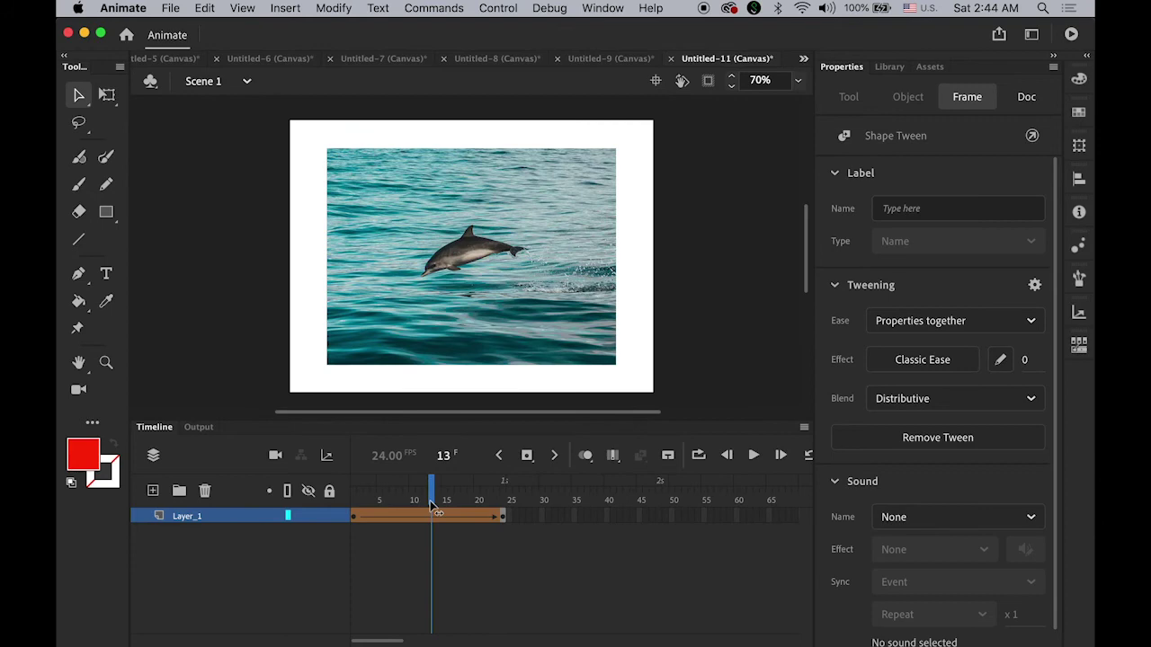
left_click(352, 514)
left_click(354, 527)
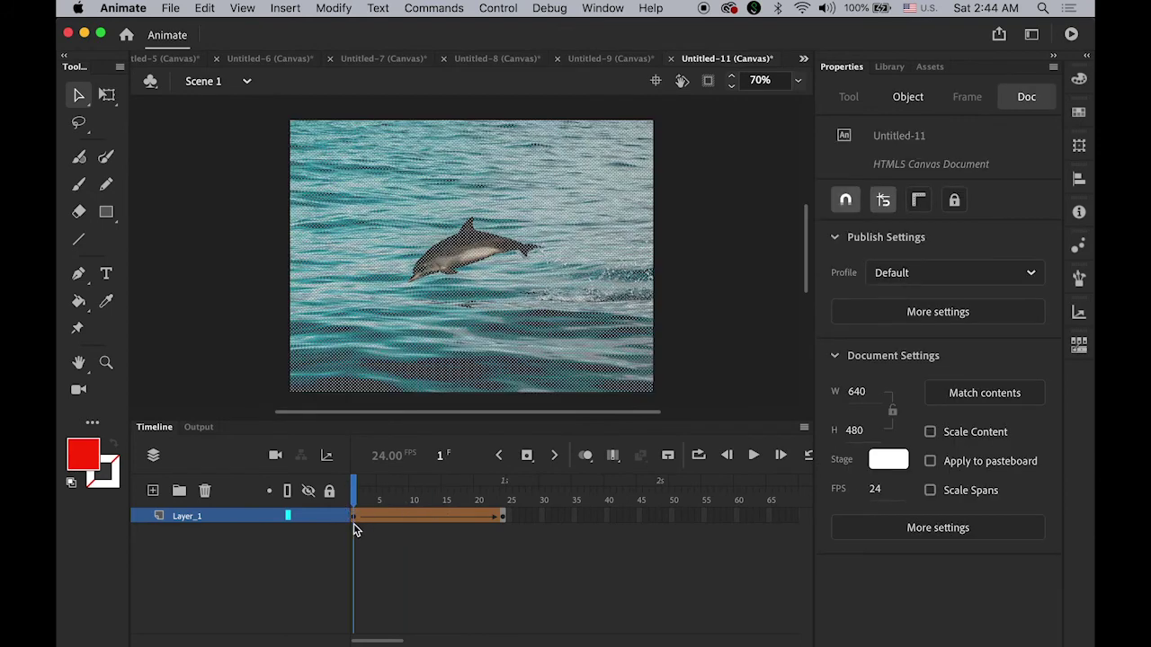
left_click(354, 516)
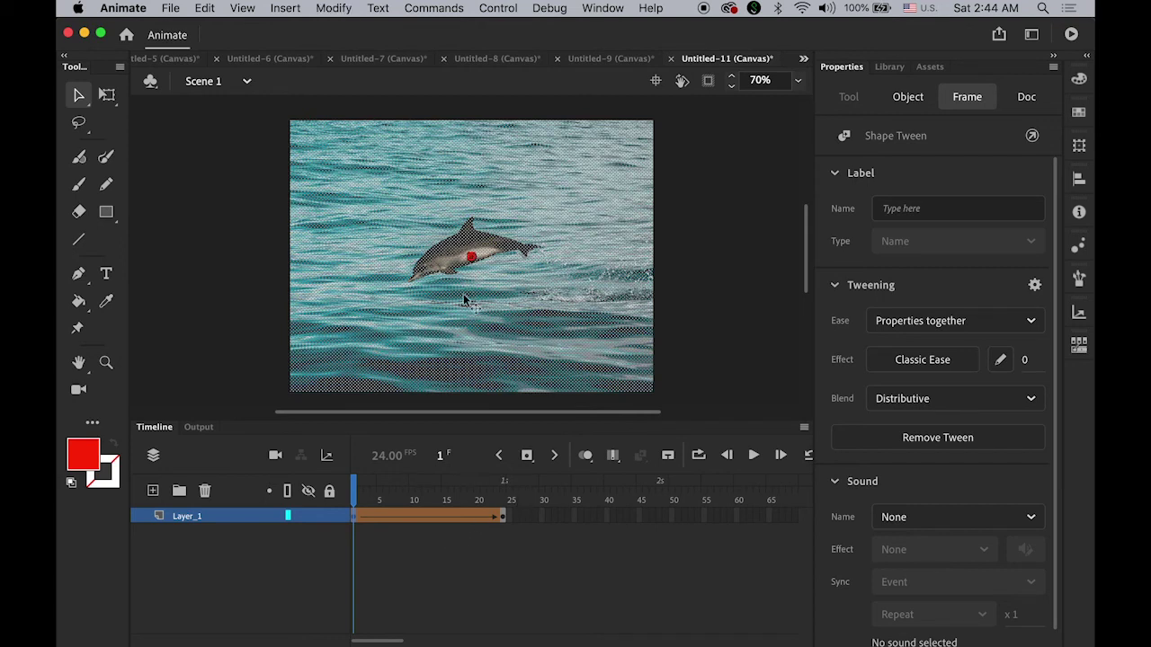
On frame 1, place four shape hints at the photo's four corners
left_click(476, 270)
left_click_drag(323, 135, 290, 120)
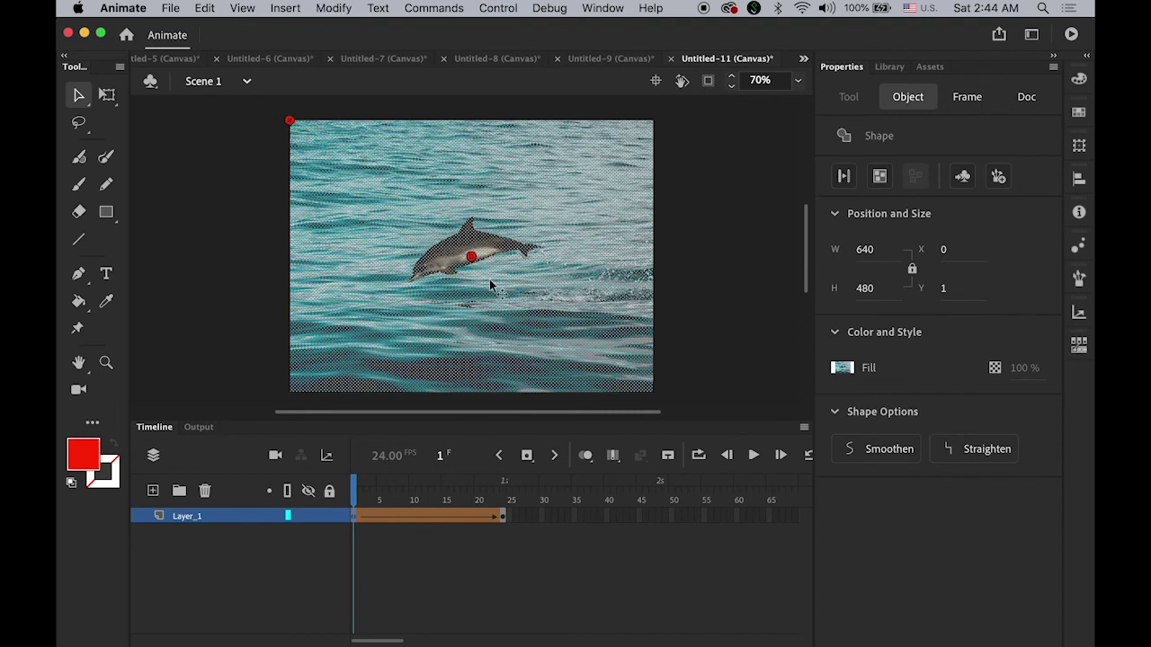
left_click_drag(471, 256, 644, 140)
key("super+shift+h")
left_click_drag(471, 257, 290, 392)
left_click_drag(472, 257, 653, 394)
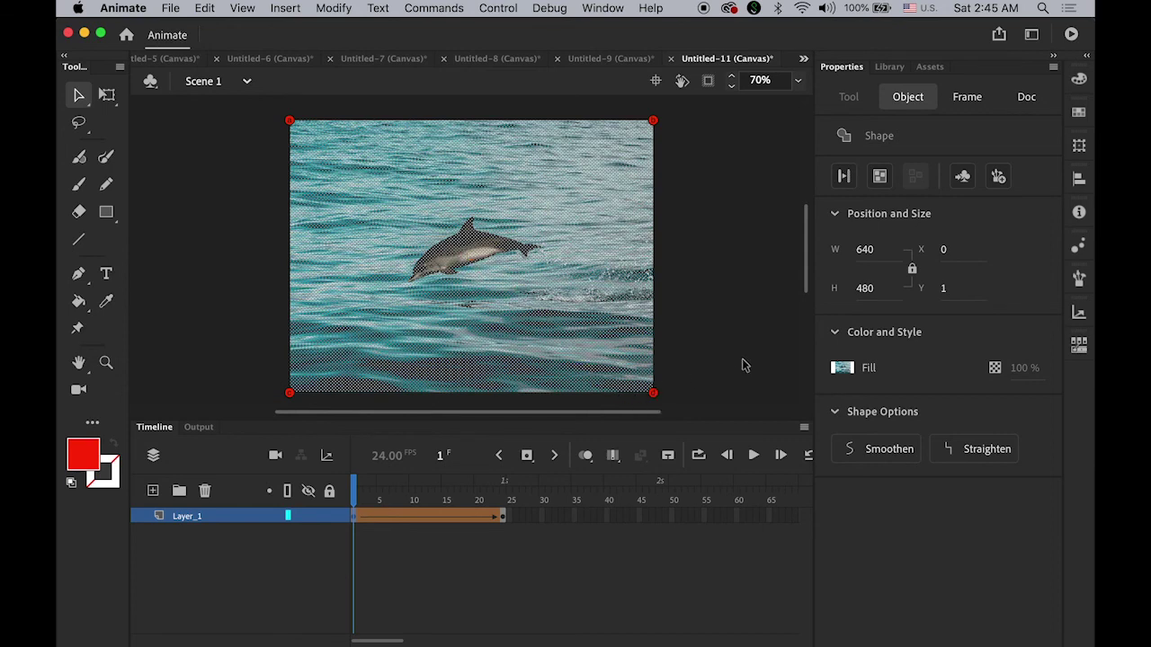
Add two more hints at the midpoints of the photo's left and right edges, then scrub the tween
key("super+shift+h")
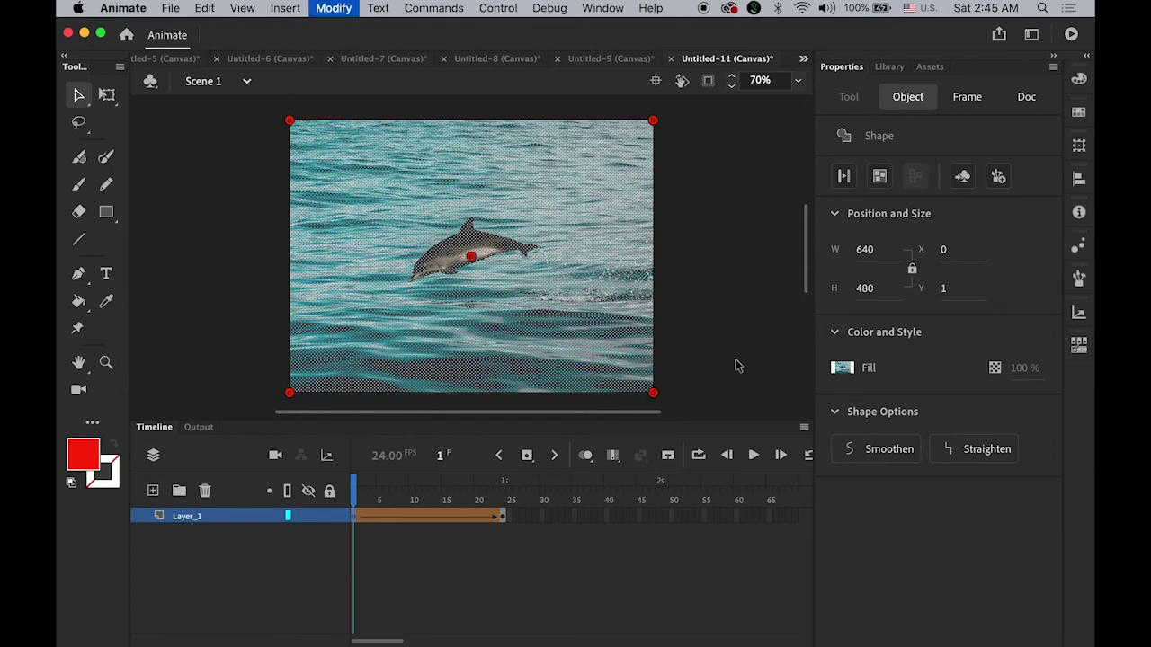
left_click_drag(471, 258, 290, 256)
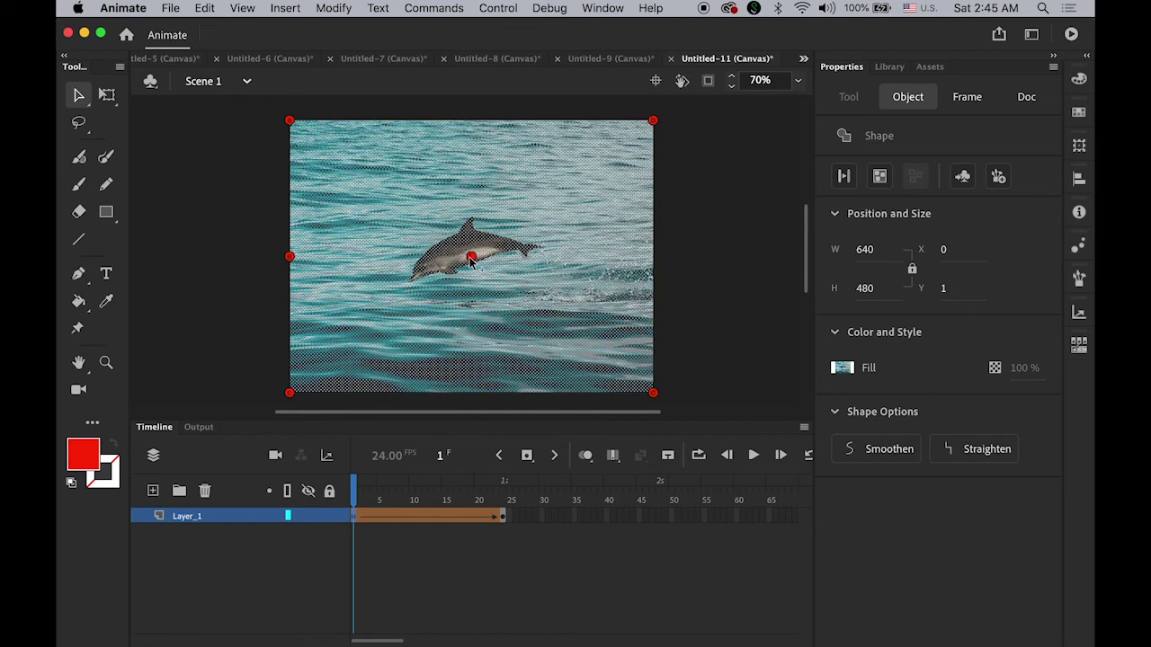
left_click_drag(469, 256, 652, 257)
left_click_drag(356, 499, 507, 509)
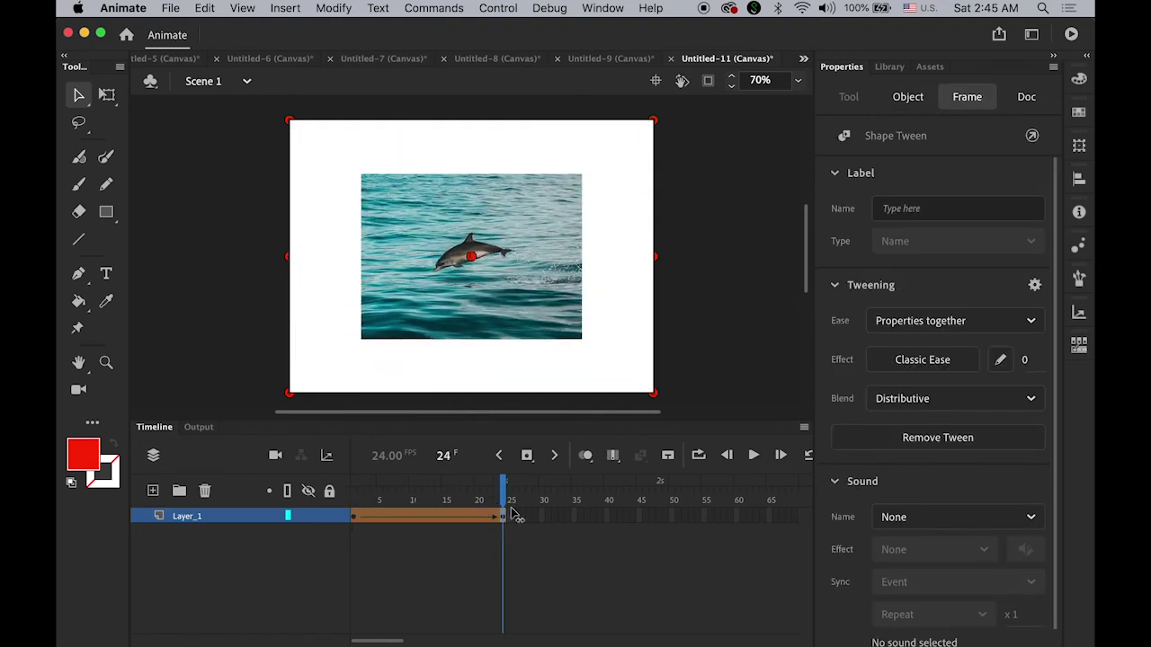
On frame 24, drag the six stacked hints to the small photo's corners and side midpoints until green
left_click(502, 517)
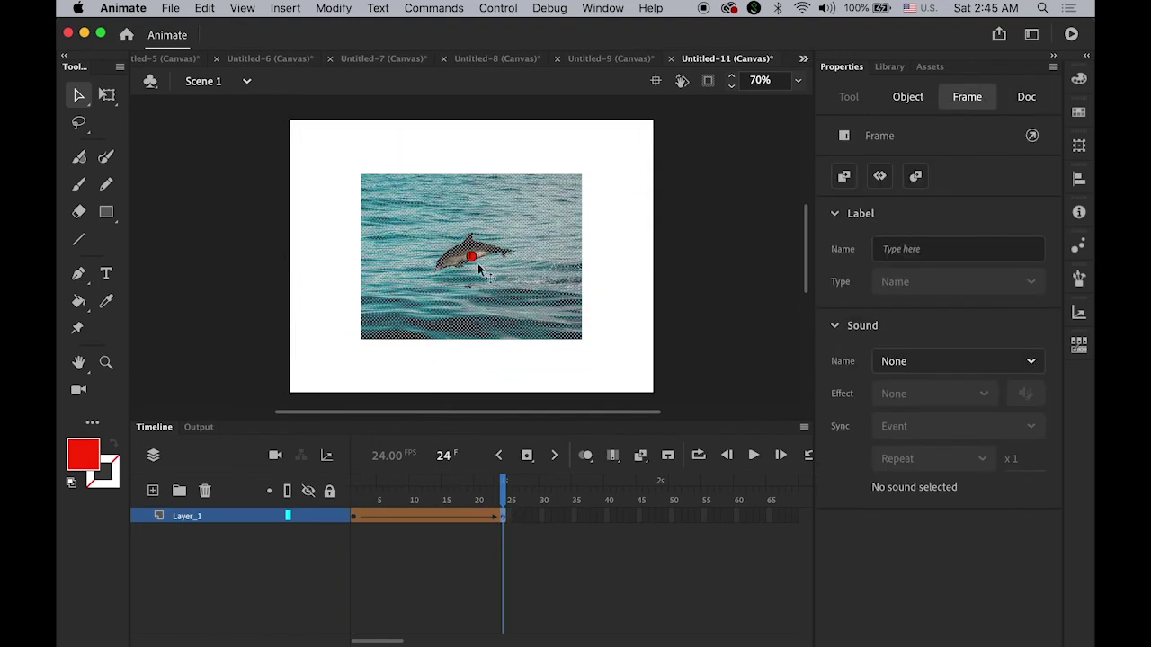
mouse_move(472, 259)
left_mouse_down()
mouse_move(503, 269)
mouse_move(469, 279)
left_mouse_up()
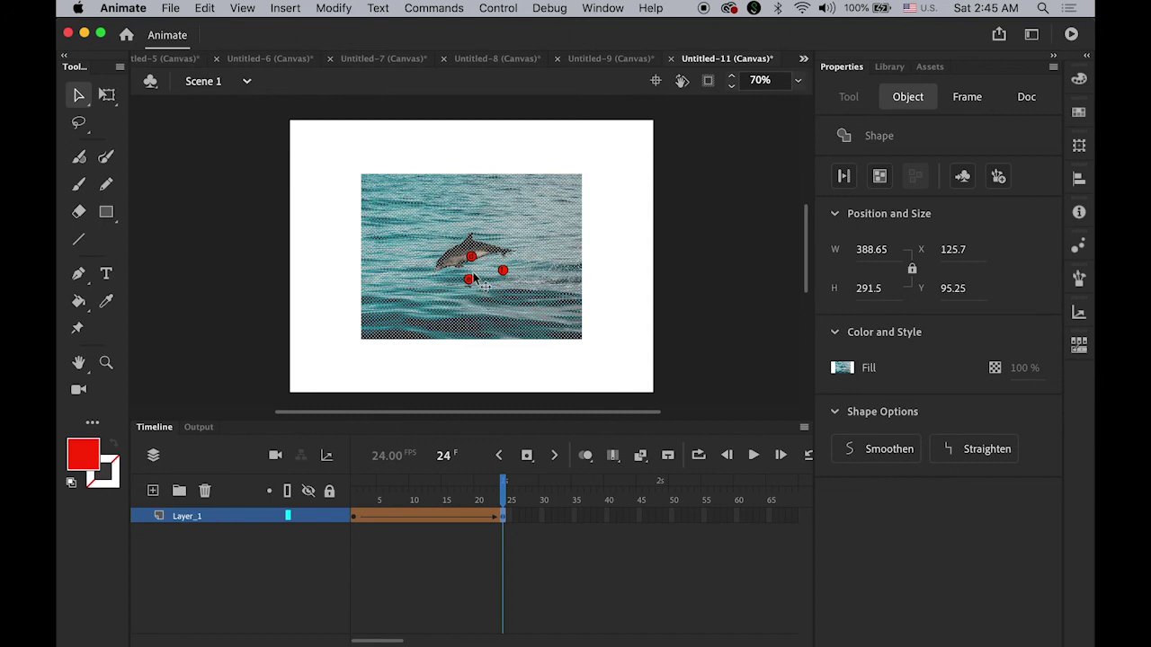
left_click_drag(472, 259, 367, 340)
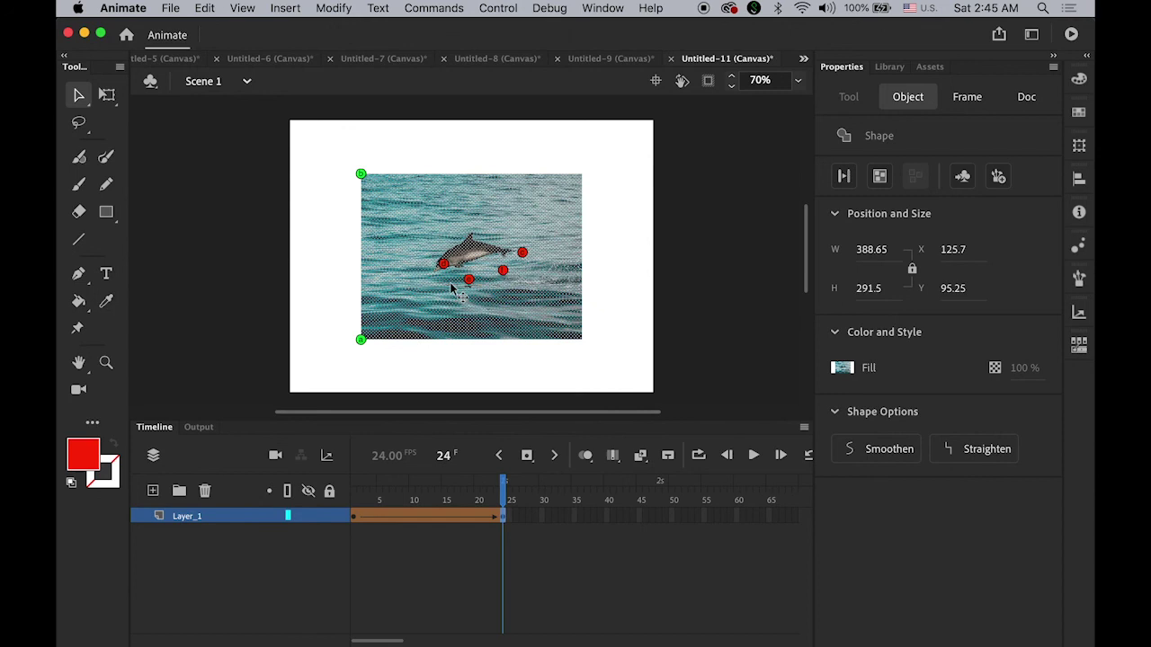
left_click_drag(523, 252, 580, 342)
left_click_drag(563, 200, 581, 174)
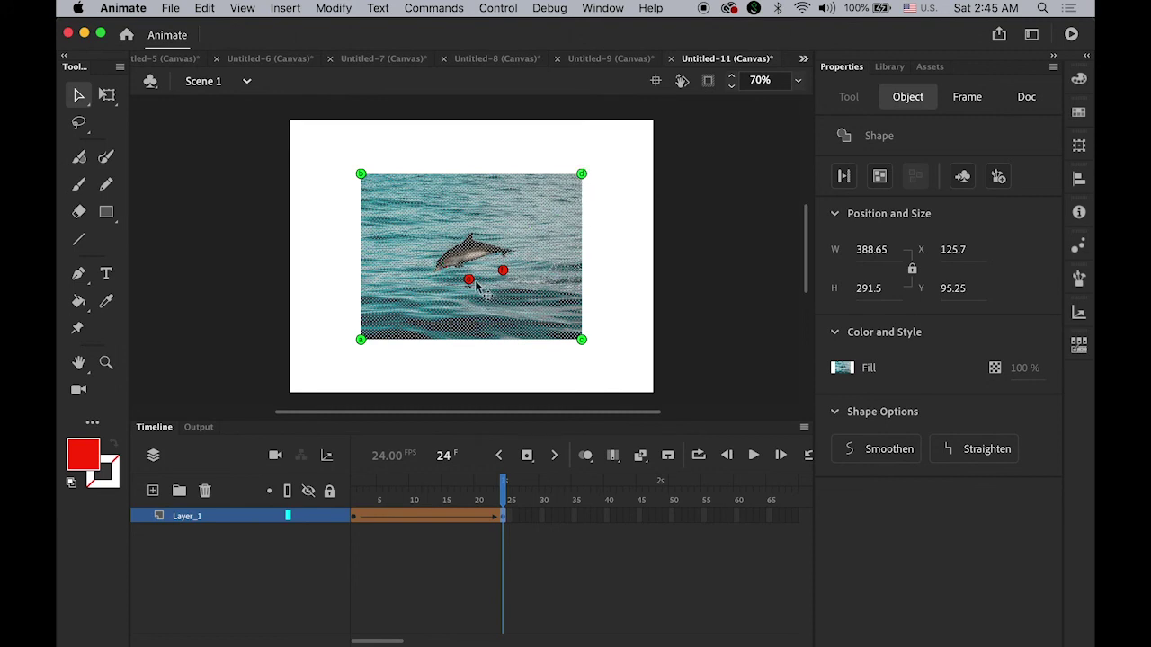
left_click_drag(469, 279, 362, 259)
left_click_drag(503, 269, 576, 261)
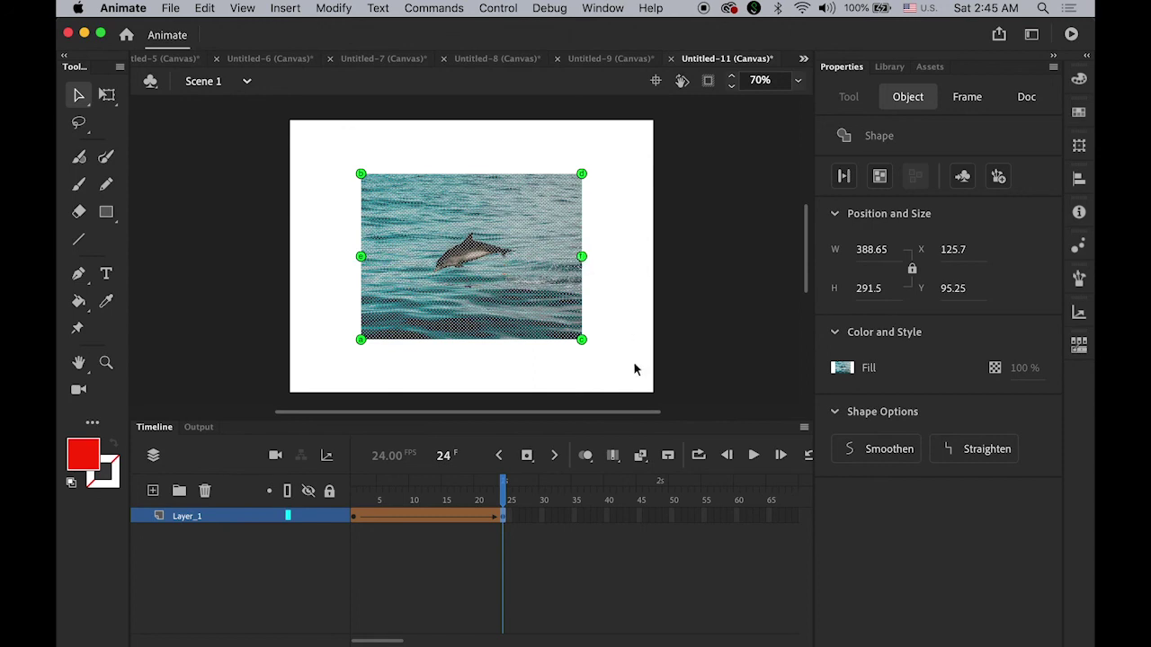
left_click_drag(502, 492, 509, 539)
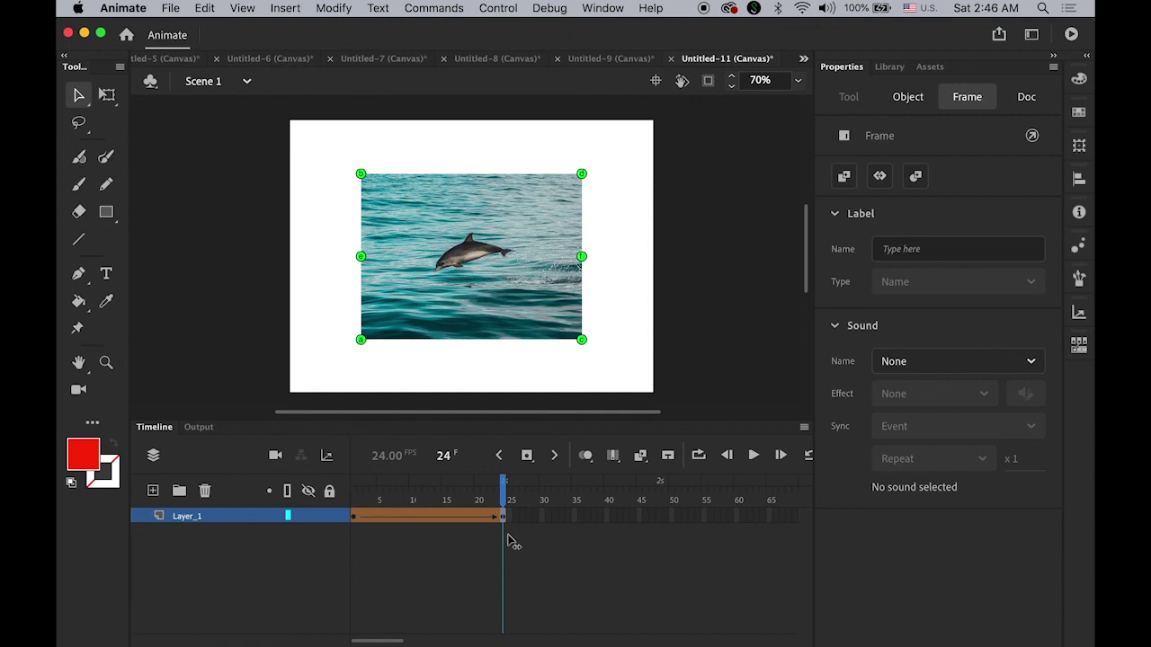
Scrub the twisting tween back to frame 1, then deselect to show the 640 × 480 document properties
left_click_drag(508, 539, 360, 528)
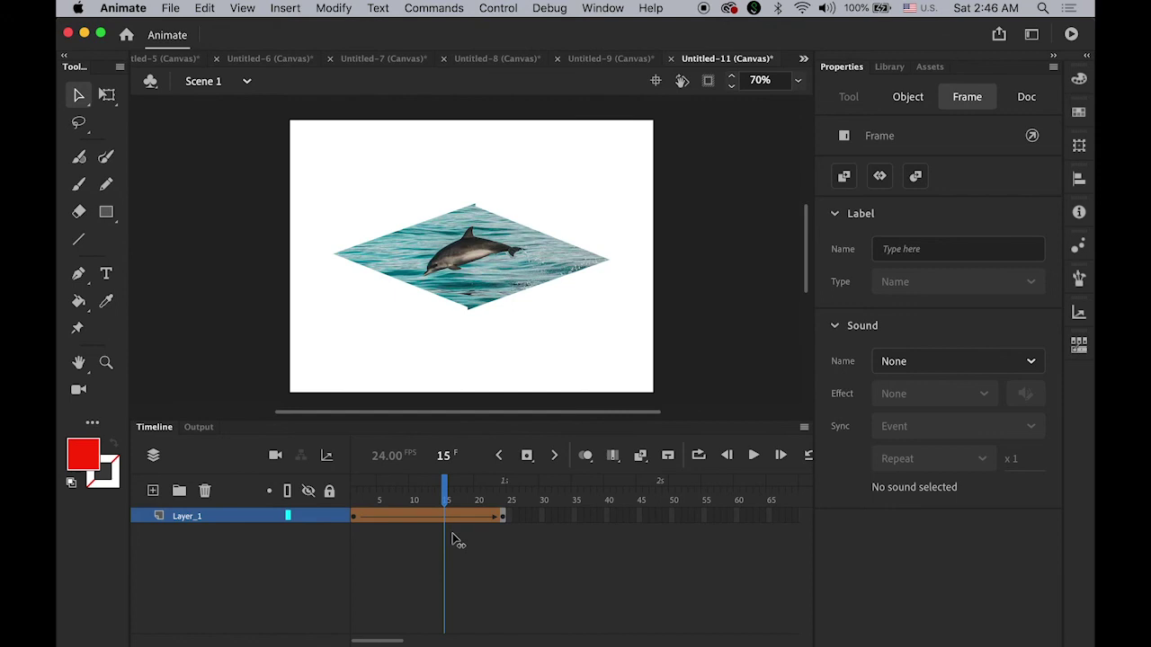
left_click_drag(453, 536, 354, 532)
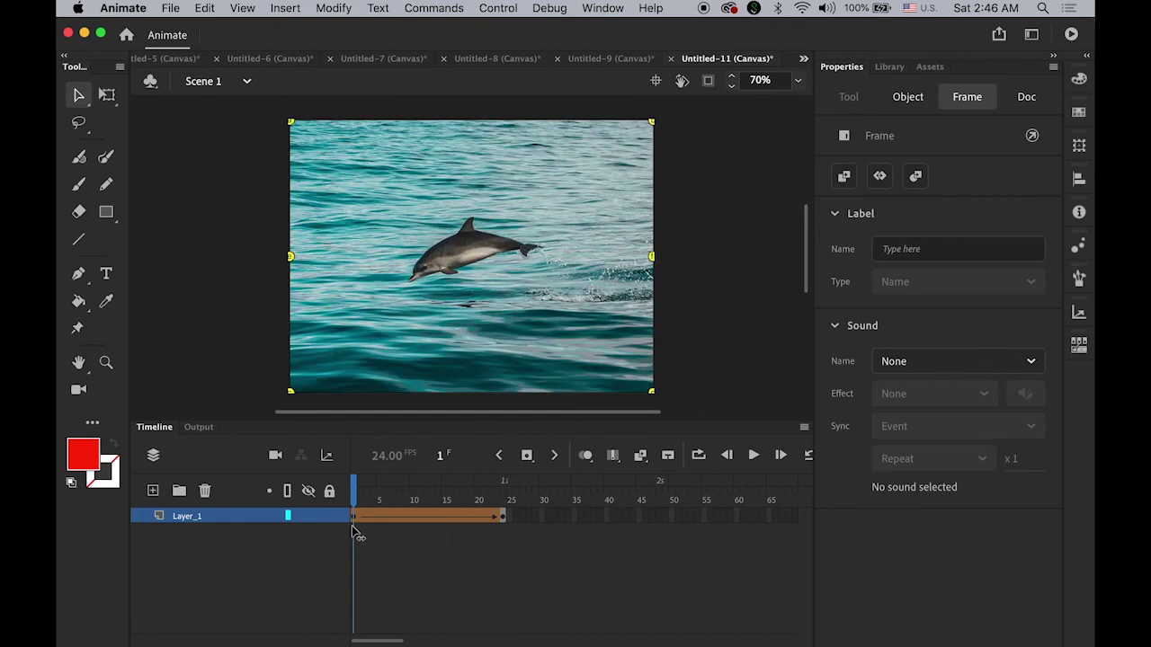
left_click(354, 532)
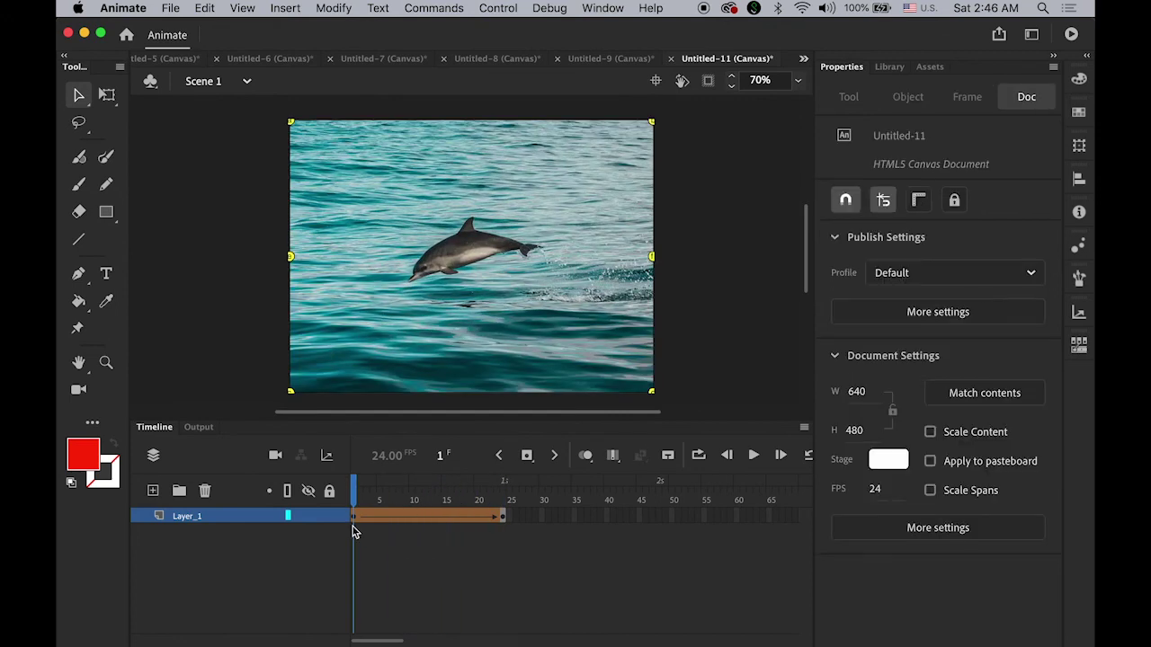